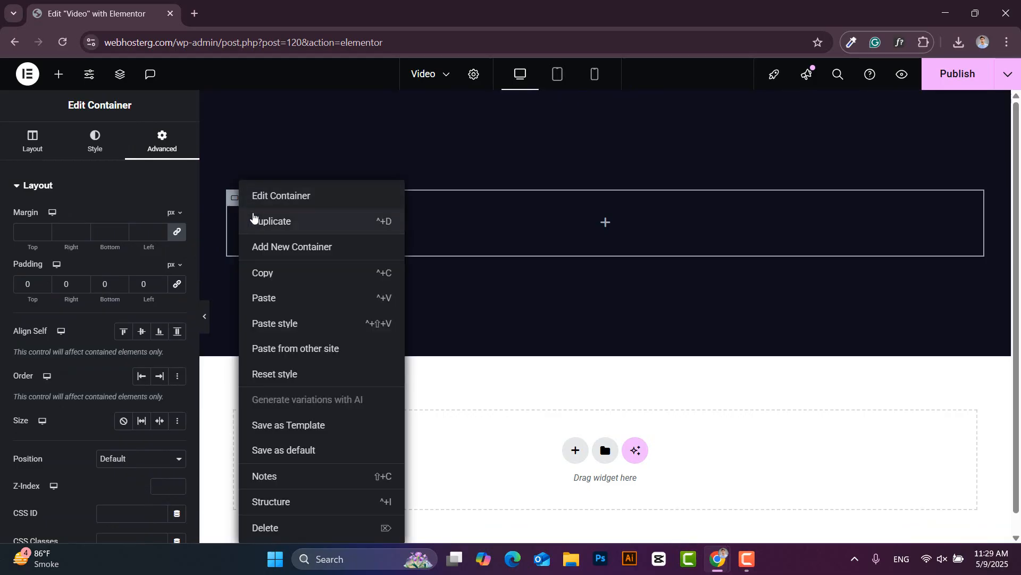
Step: Duplicate the inner container in the dark section and set the left copy's width to 60%
{"action": "left_click", "coordinate": [258, 219]}
{"action": "left_click", "coordinate": [237, 206]}
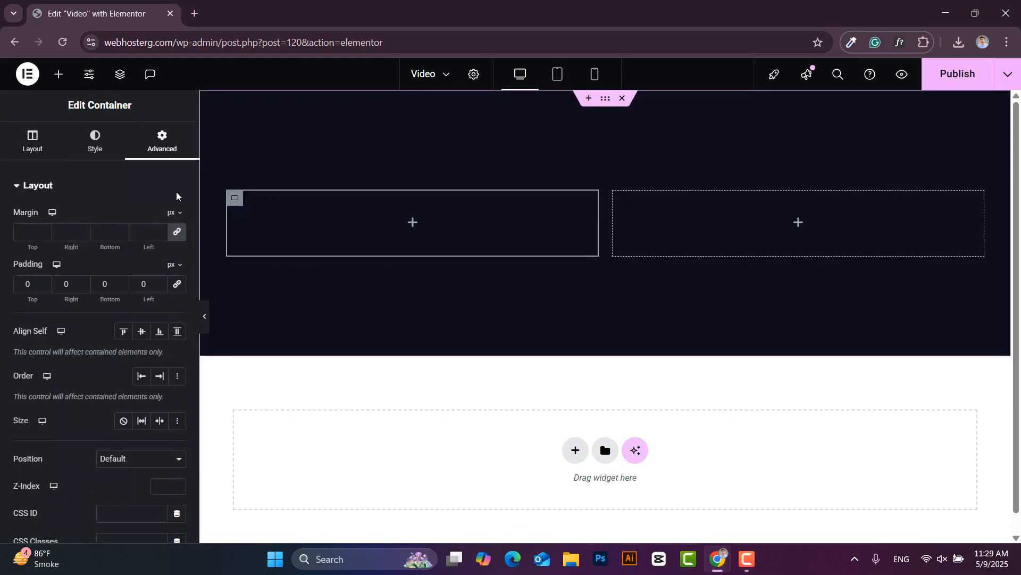
{"action": "left_click", "coordinate": [32, 142]}
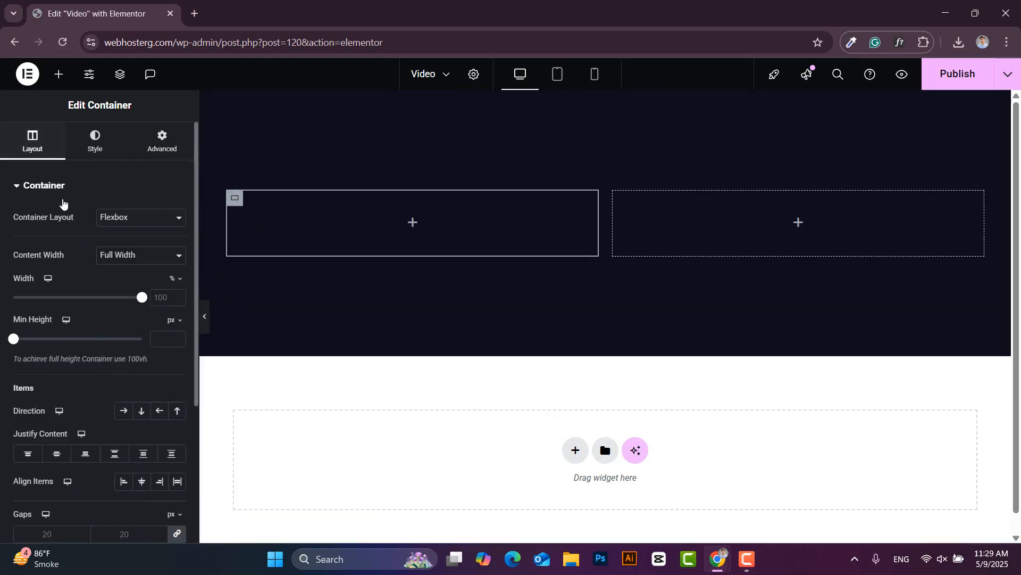
{"action": "left_click", "coordinate": [153, 311]}
{"action": "type", "text": "60"}
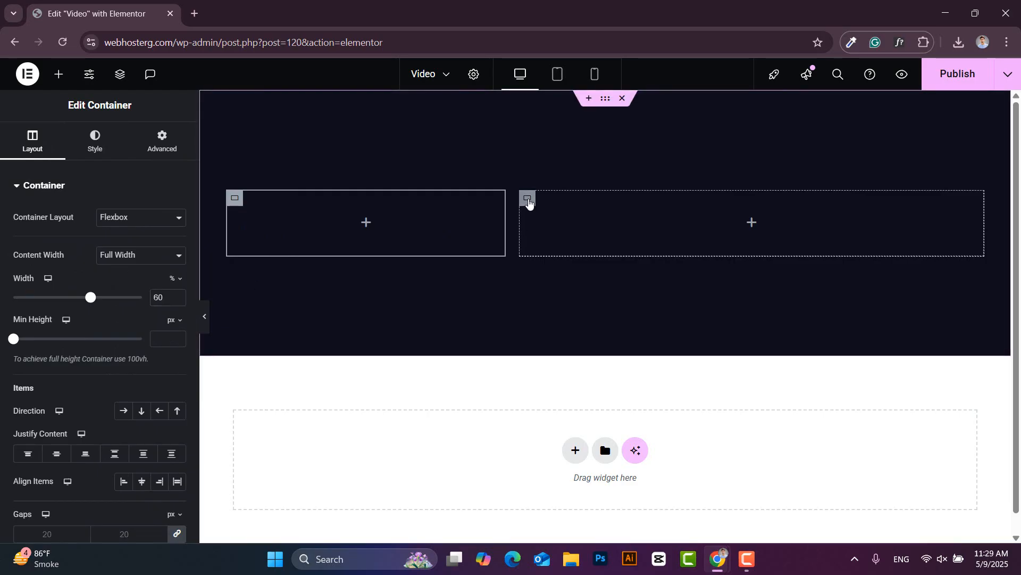
Step: Set the right container's width to 40%, with horizontal row direction and content justified to the end
{"action": "left_click", "coordinate": [528, 201]}
{"action": "type", "text": "4"}
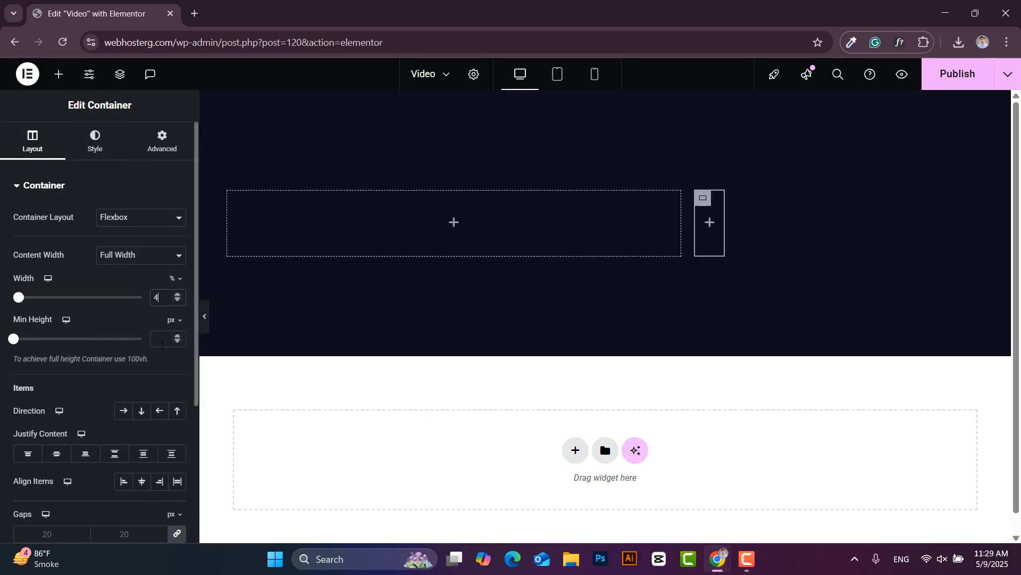
{"action": "type", "text": "0"}
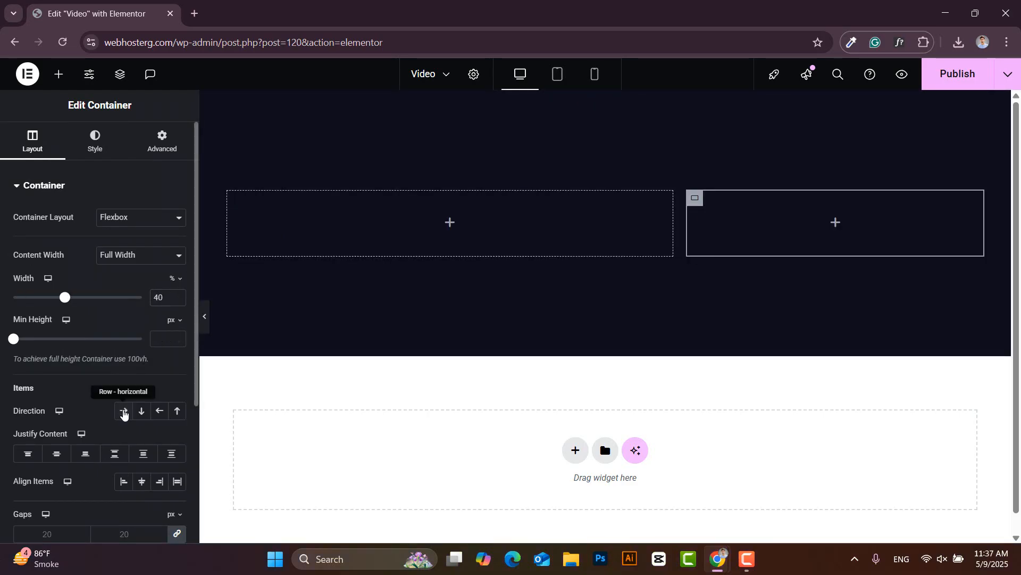
{"action": "left_click", "coordinate": [123, 411]}
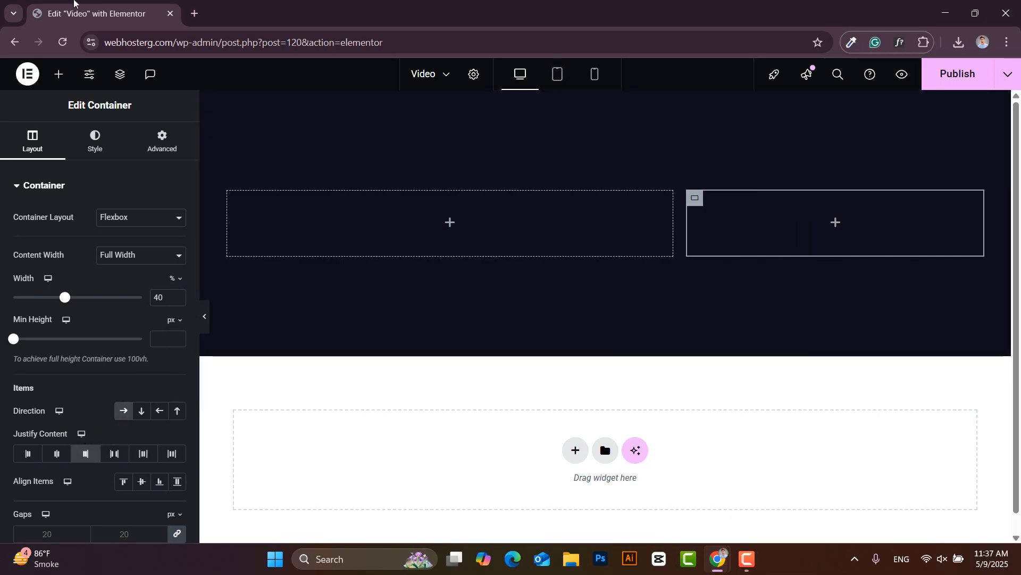
Step: Add an Image widget to the right container and assign the media library portrait of the woman in the denim shirt
{"action": "left_click", "coordinate": [58, 75]}
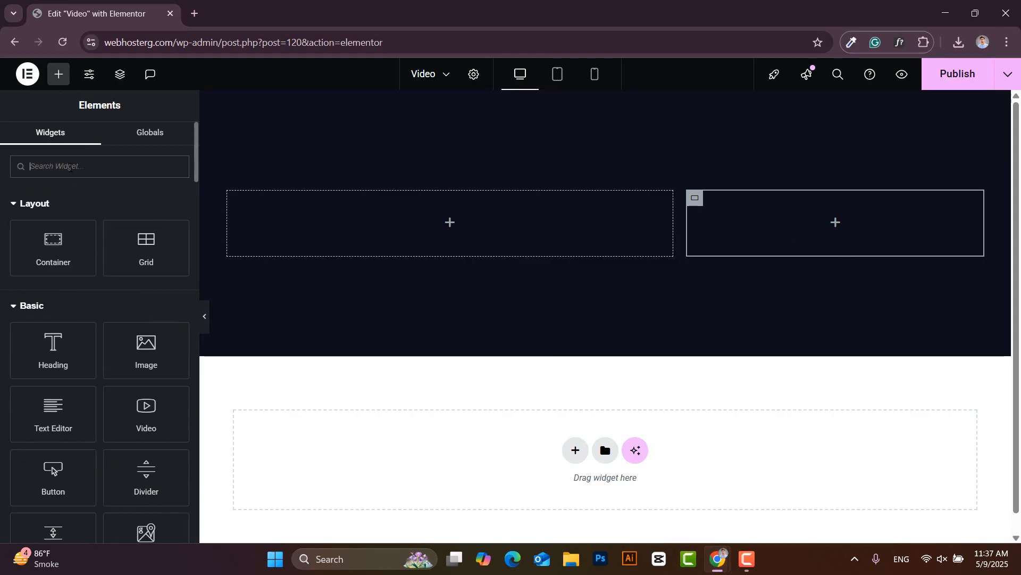
{"action": "type", "text": "image"}
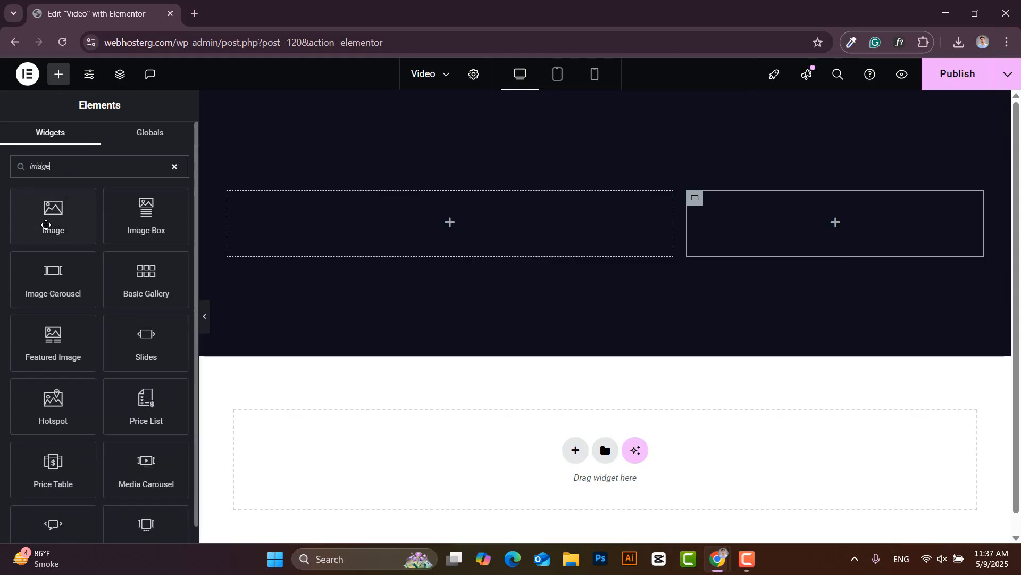
{"action": "left_click_drag", "start_coordinate": [49, 219], "coordinate": [810, 199]}
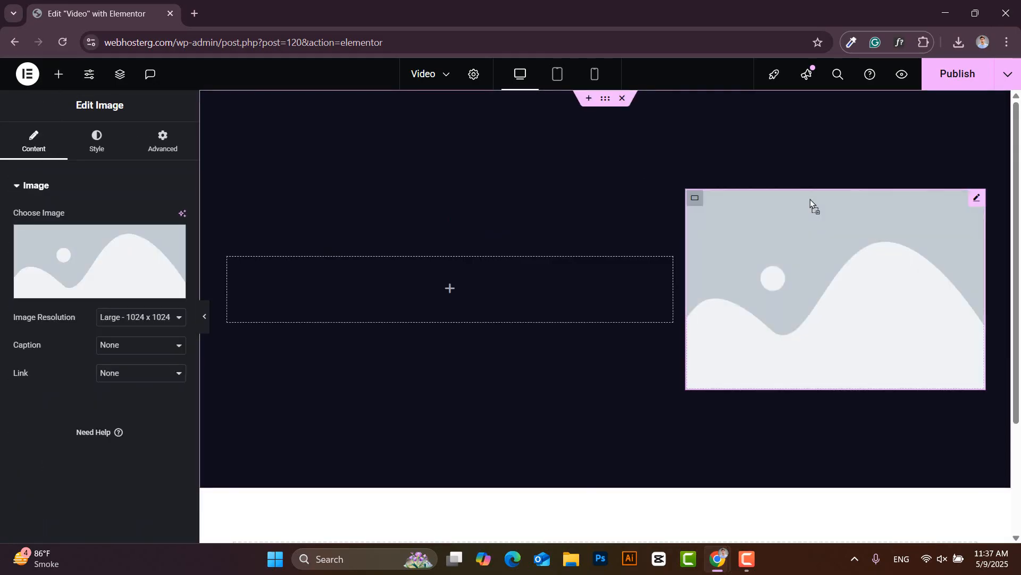
{"action": "left_click", "coordinate": [119, 257]}
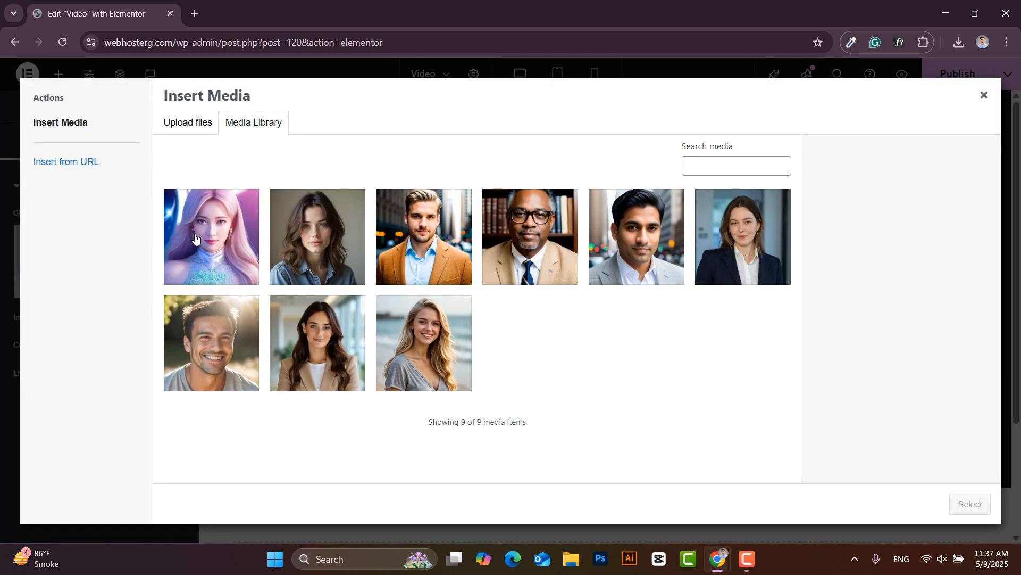
{"action": "left_click", "coordinate": [287, 251]}
{"action": "left_click", "coordinate": [956, 503]}
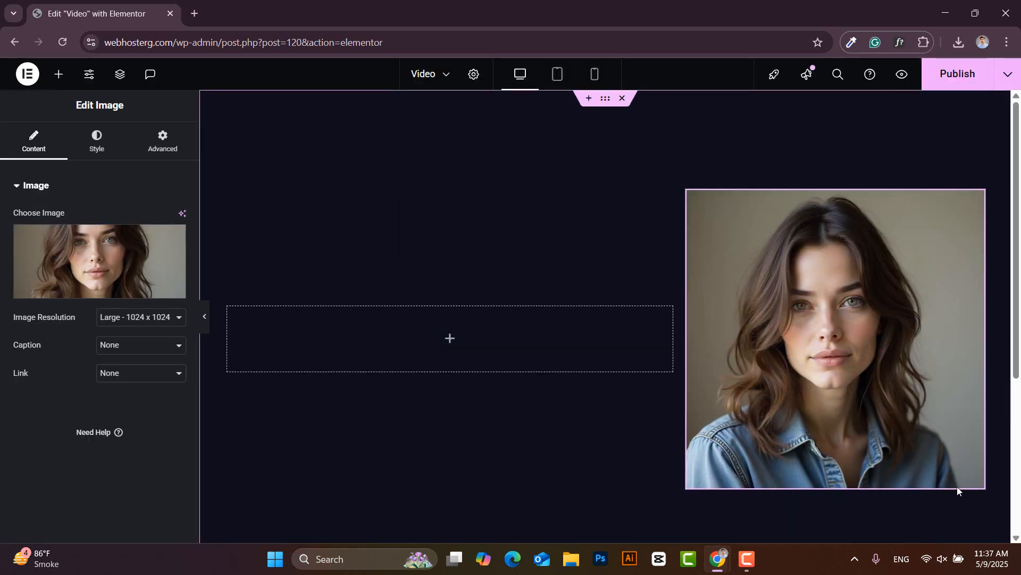
Step: Set the portrait's width to 120 px and its border radius to 10 px on all corners, and preview the result
{"action": "left_click", "coordinate": [96, 140]}
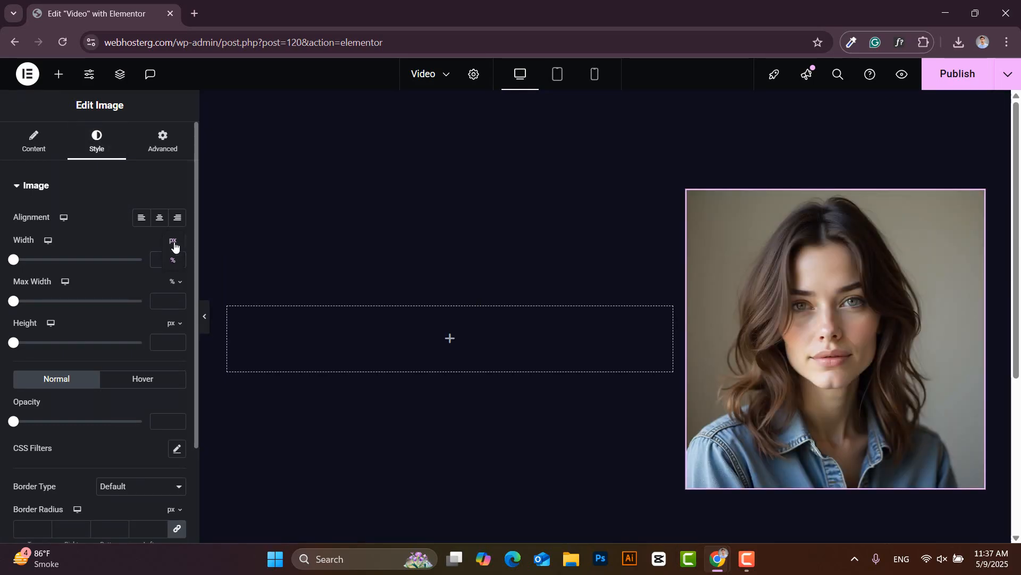
{"action": "left_click", "coordinate": [163, 255]}
{"action": "type", "text": "120"}
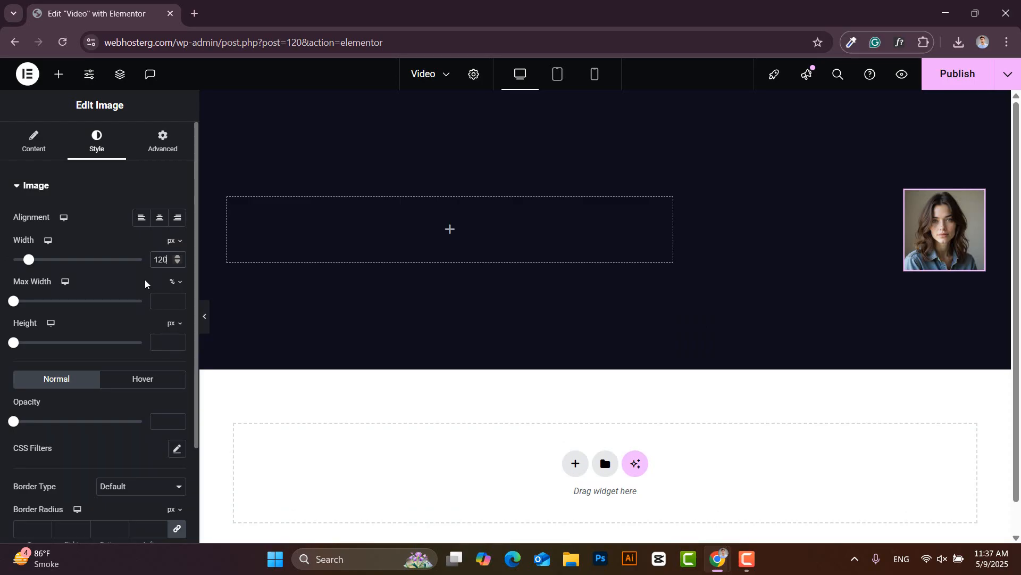
{"action": "scroll", "coordinate": [67, 487], "scroll_direction": "down", "scroll_amount": 2}
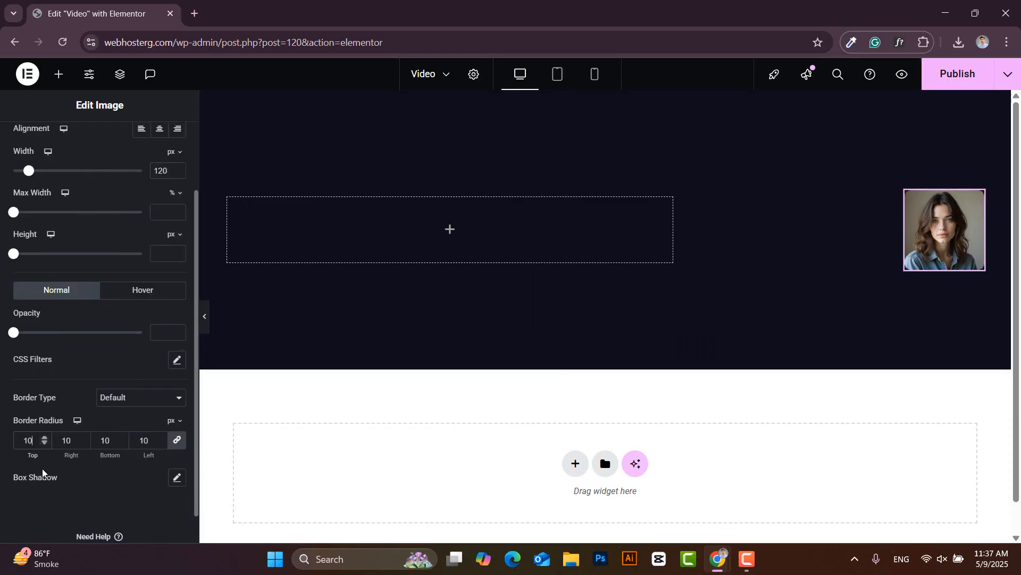
{"action": "left_click", "coordinate": [205, 315]}
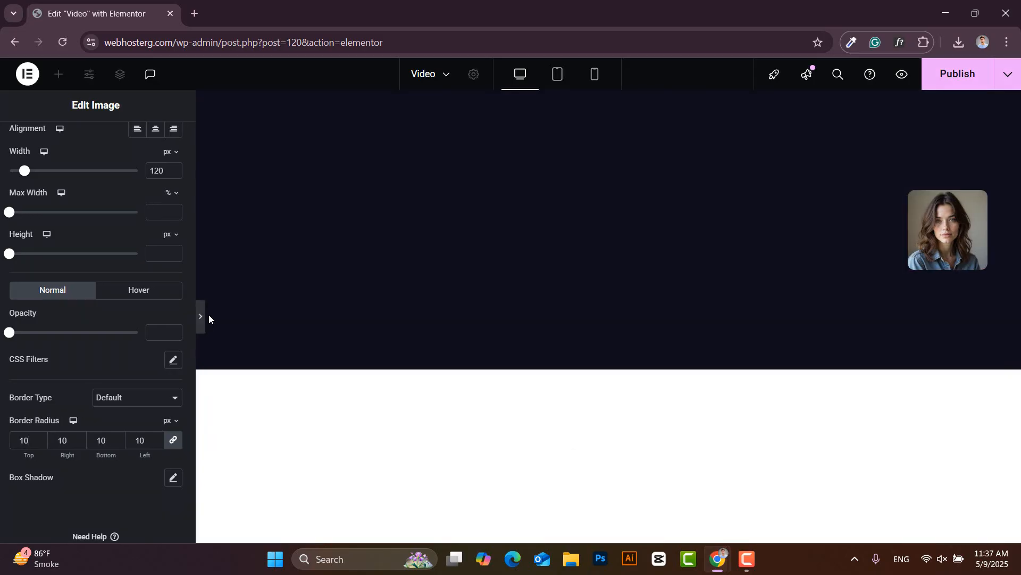
{"action": "left_click", "coordinate": [2, 317]}
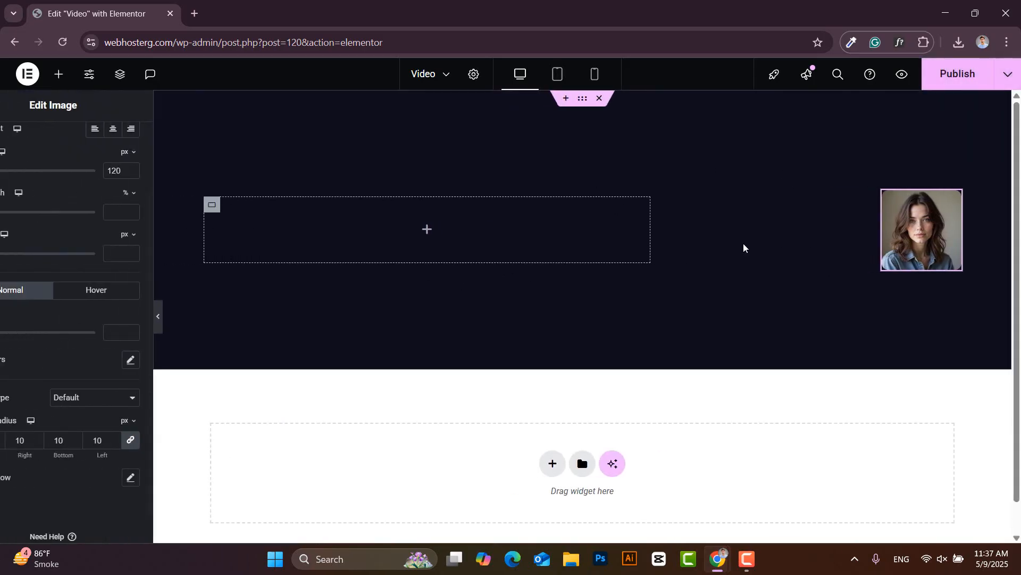
Step: Duplicate the portrait three times to make a row of four images in the right container
{"action": "right_click", "coordinate": [941, 232]}
{"action": "left_click", "coordinate": [906, 244]}
{"action": "right_click", "coordinate": [856, 216]}
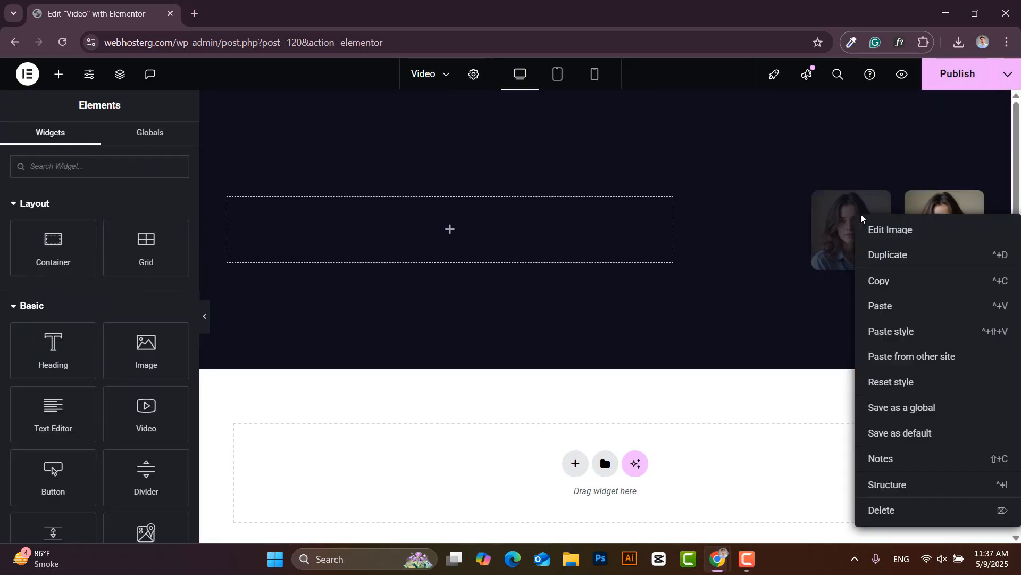
{"action": "left_click", "coordinate": [873, 256]}
{"action": "right_click", "coordinate": [781, 226]}
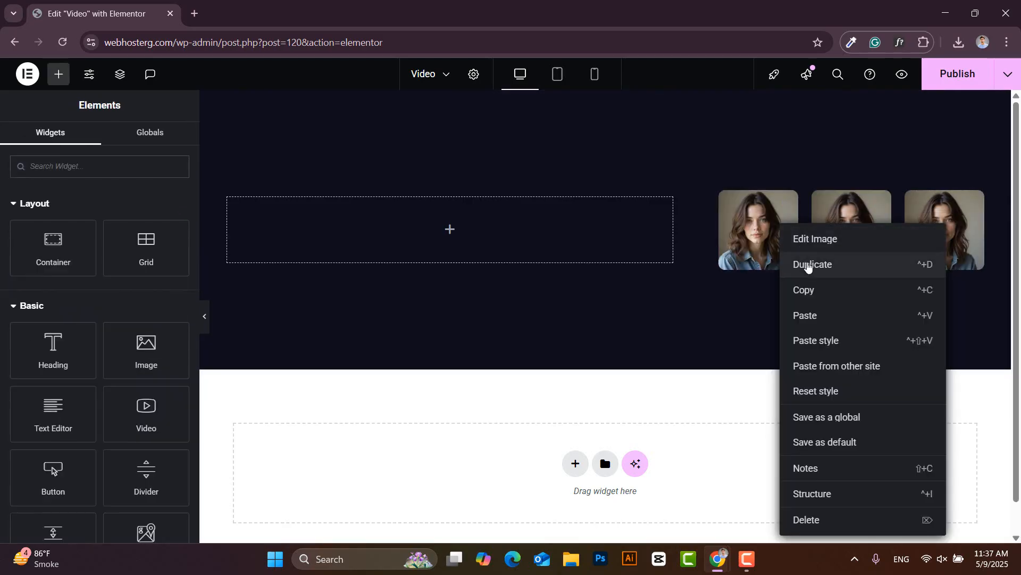
{"action": "left_click", "coordinate": [808, 264]}
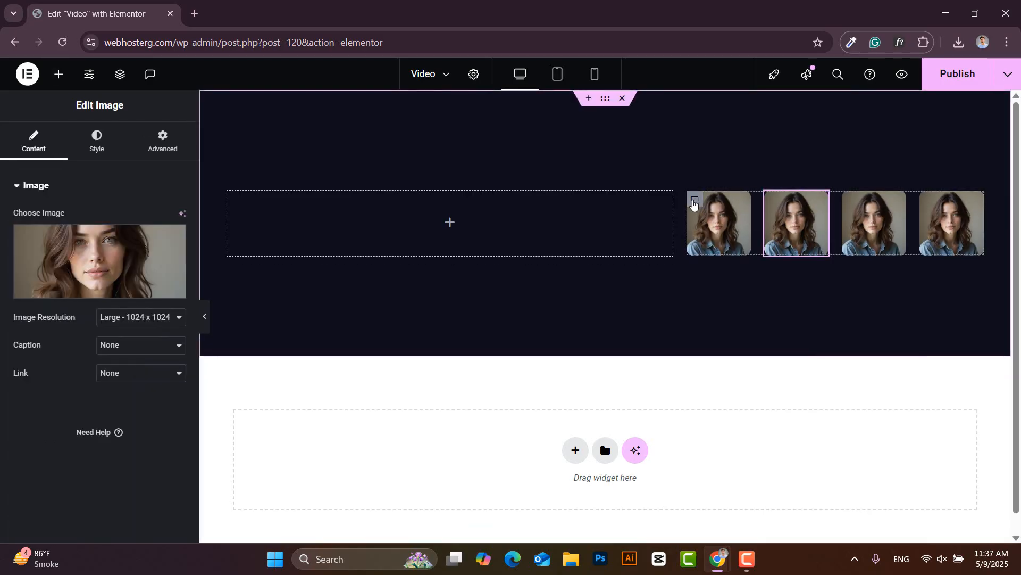
Step: Set the right container to wrap its images onto multiple lines
{"action": "left_click", "coordinate": [695, 201]}
{"action": "scroll", "coordinate": [109, 350], "scroll_direction": "down", "scroll_amount": 3}
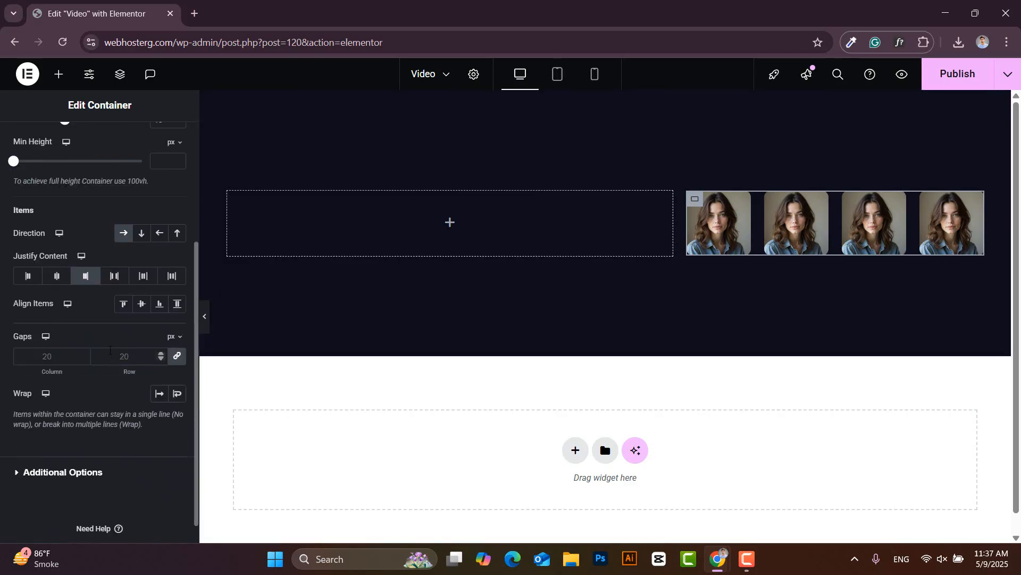
{"action": "left_click", "coordinate": [179, 393]}
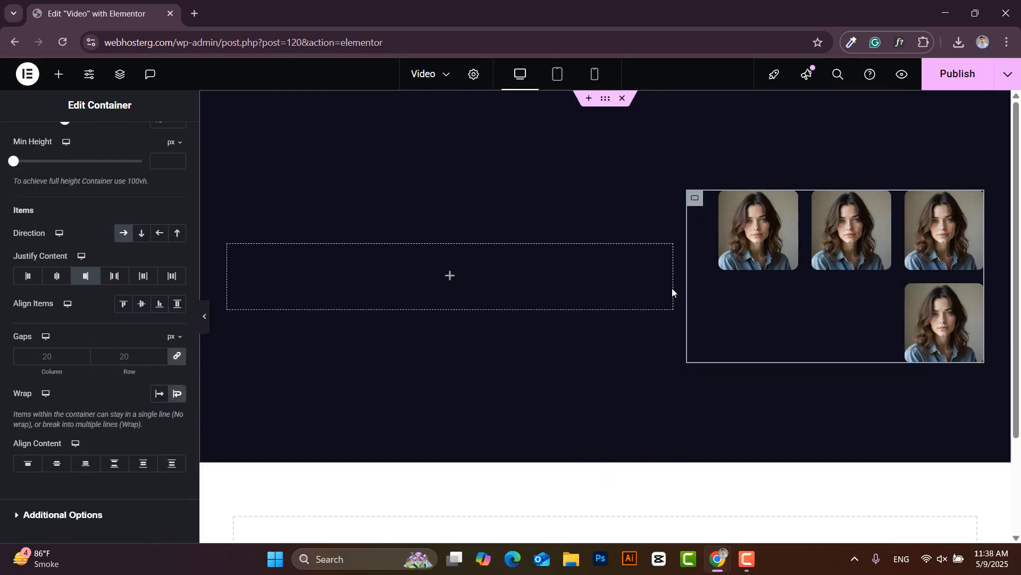
Step: Duplicate the portrait five more times to complete a three-by-three image grid in the right container
{"action": "right_click", "coordinate": [939, 301]}
{"action": "left_click", "coordinate": [898, 274]}
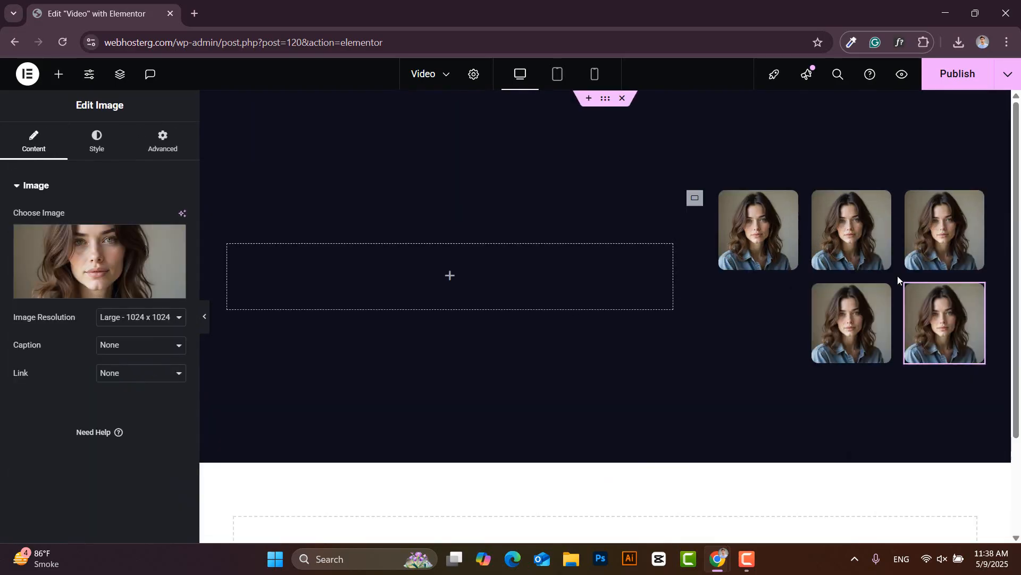
{"action": "right_click", "coordinate": [873, 309]}
{"action": "left_click", "coordinate": [859, 290]}
{"action": "right_click", "coordinate": [773, 309]}
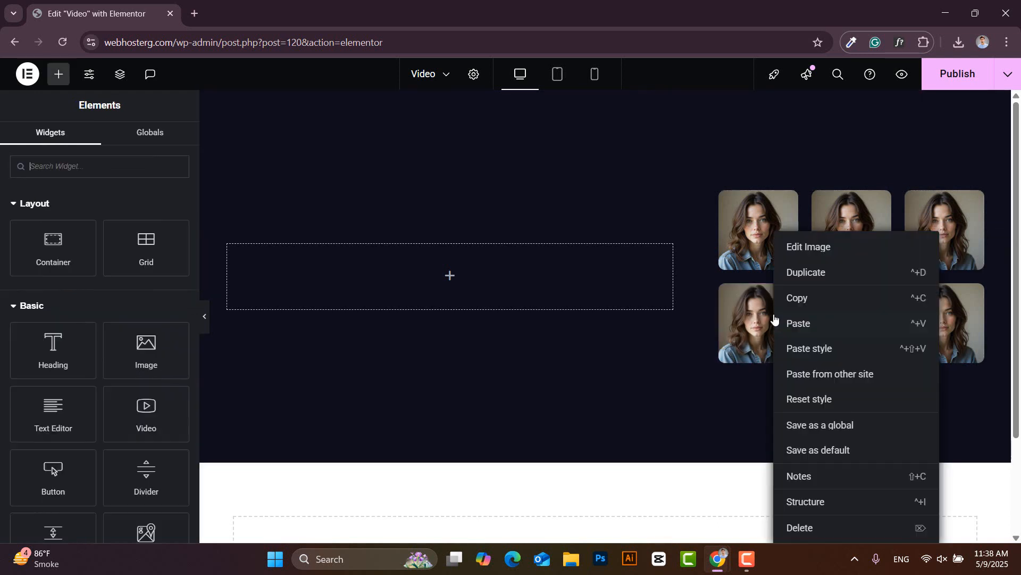
{"action": "left_click", "coordinate": [803, 272]}
{"action": "right_click", "coordinate": [944, 382]}
{"action": "left_click", "coordinate": [878, 277]}
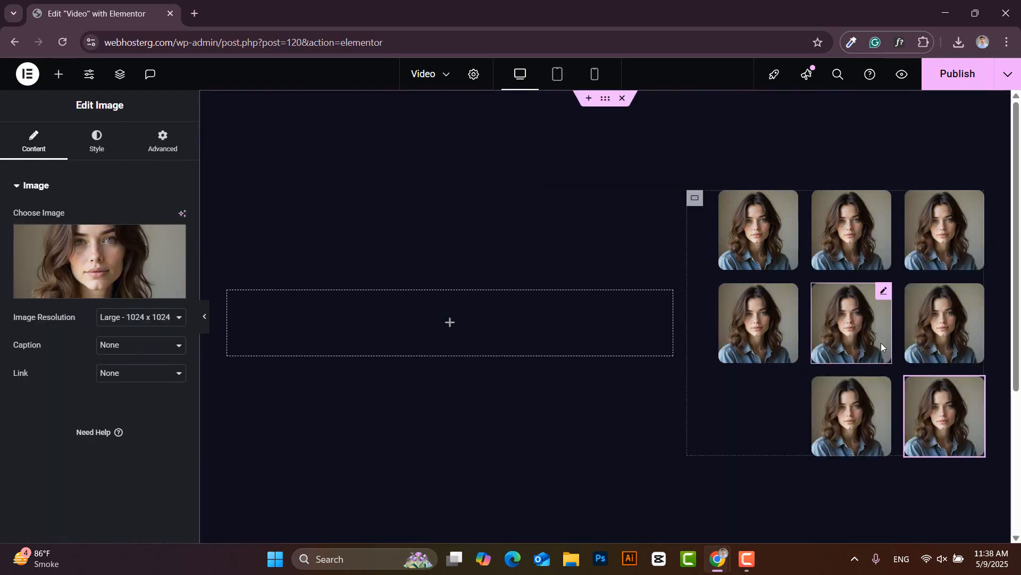
{"action": "right_click", "coordinate": [862, 395]}
{"action": "left_click", "coordinate": [879, 276]}
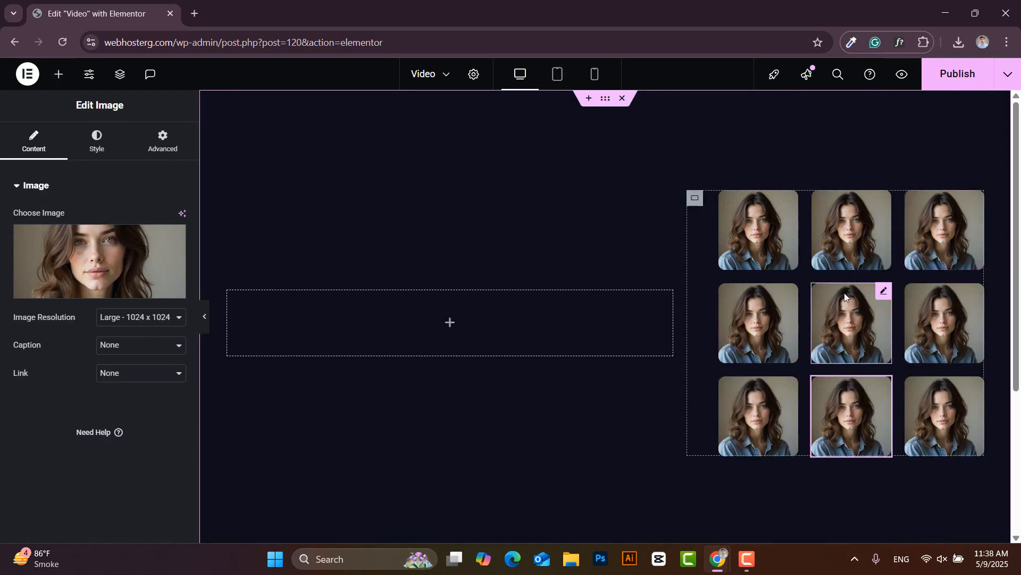
Step: Replace the grid's top-left image with the portrait of the man in the orange-brown blazer
{"action": "scroll", "coordinate": [851, 308], "scroll_direction": "down", "scroll_amount": 2}
{"action": "scroll", "coordinate": [856, 319], "scroll_direction": "up", "scroll_amount": 2}
{"action": "scroll", "coordinate": [904, 250], "scroll_direction": "down", "scroll_amount": 1}
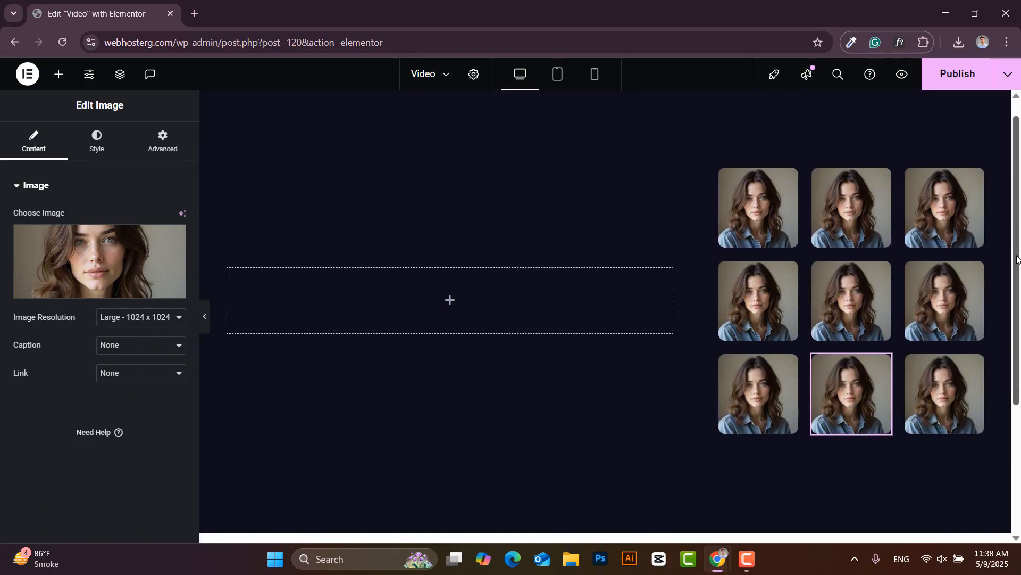
{"action": "left_click", "coordinate": [749, 184]}
{"action": "left_click", "coordinate": [41, 149]}
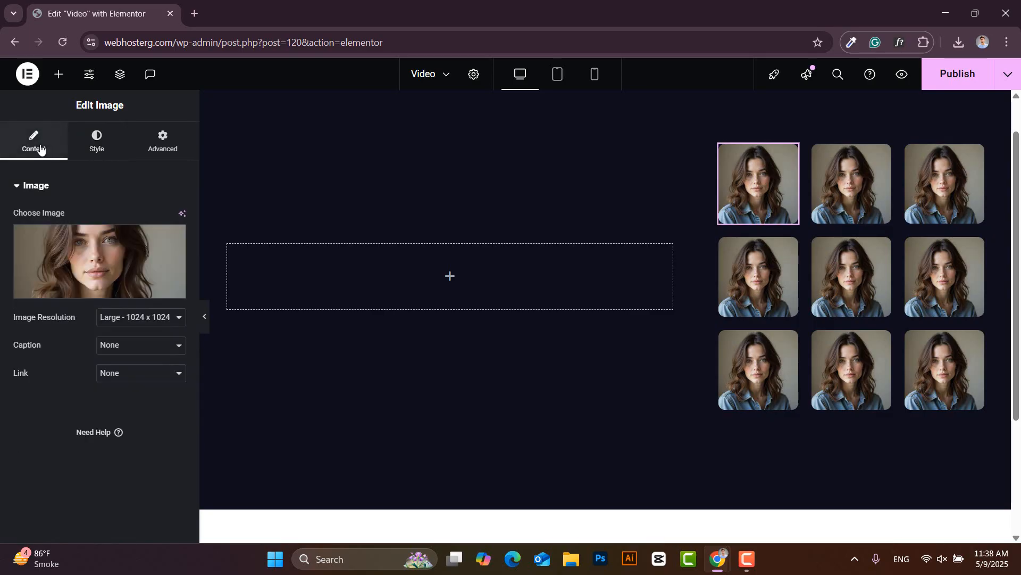
{"action": "left_click", "coordinate": [95, 255]}
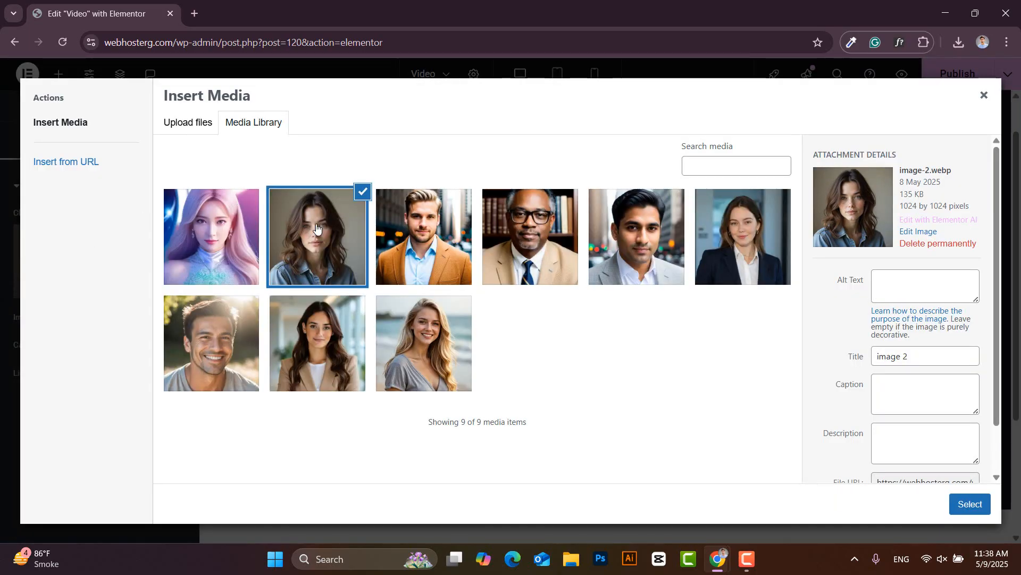
{"action": "left_click", "coordinate": [407, 230]}
{"action": "left_click", "coordinate": [970, 504]}
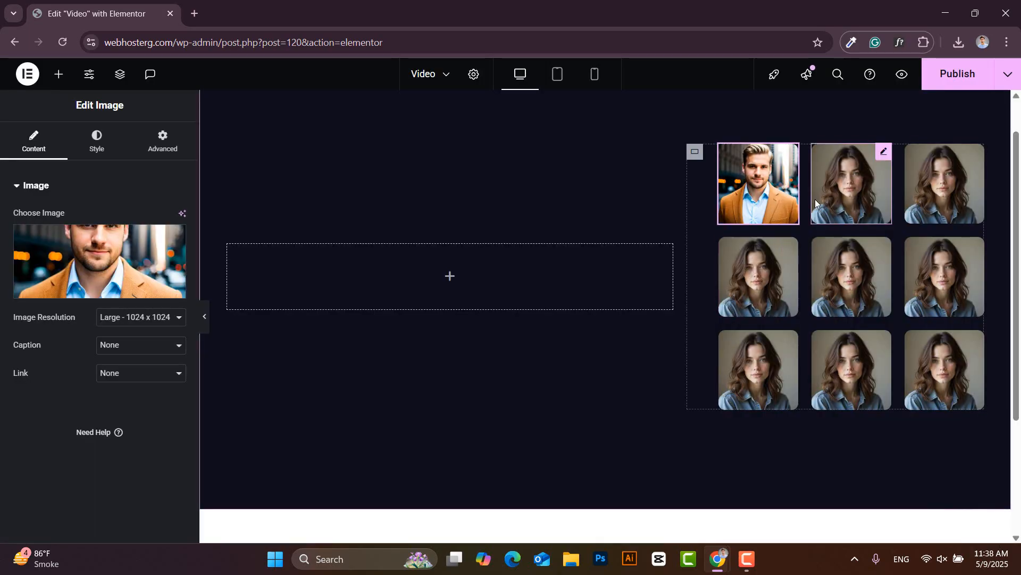
Step: Replace the grid's top-right image with the portrait of the man wearing glasses before the bookshelves
{"action": "left_click", "coordinate": [937, 197]}
{"action": "left_click", "coordinate": [75, 256]}
{"action": "left_click", "coordinate": [530, 236]}
{"action": "left_click", "coordinate": [970, 504]}
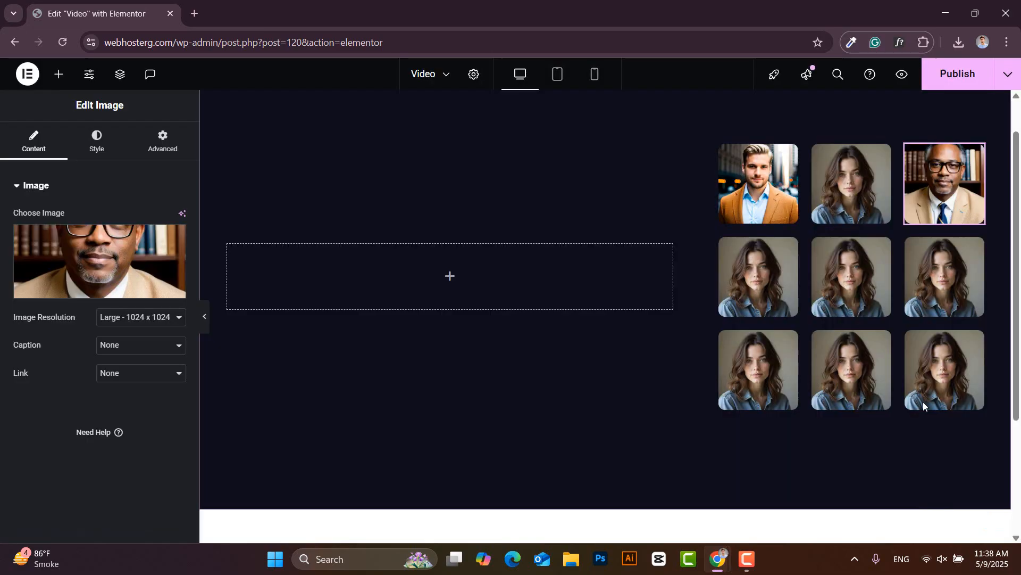
Step: Replace the middle row's left image with the pink-haired woman and its centre image with the blonde woman on the beach
{"action": "left_click", "coordinate": [758, 277]}
{"action": "left_click", "coordinate": [50, 264]}
{"action": "left_click", "coordinate": [221, 254]}
{"action": "left_click", "coordinate": [970, 504]}
{"action": "left_click", "coordinate": [838, 284]}
{"action": "left_click", "coordinate": [109, 267]}
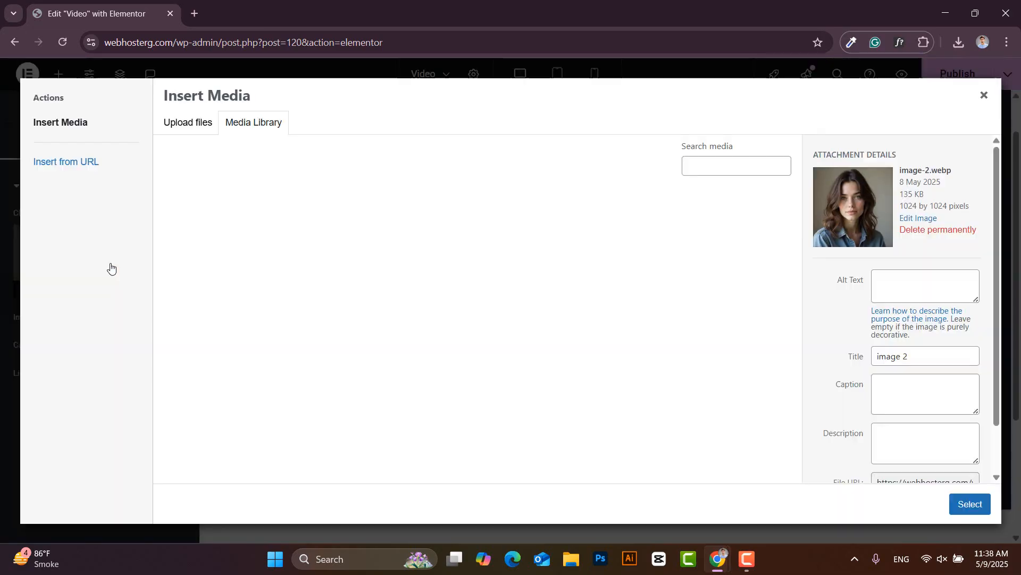
{"action": "left_click", "coordinate": [424, 343]}
{"action": "left_click", "coordinate": [971, 504]}
Step: Replace the middle row's right image with the portrait of the dark-haired woman in the beige blazer
{"action": "left_click", "coordinate": [945, 277]}
{"action": "left_click", "coordinate": [79, 261]}
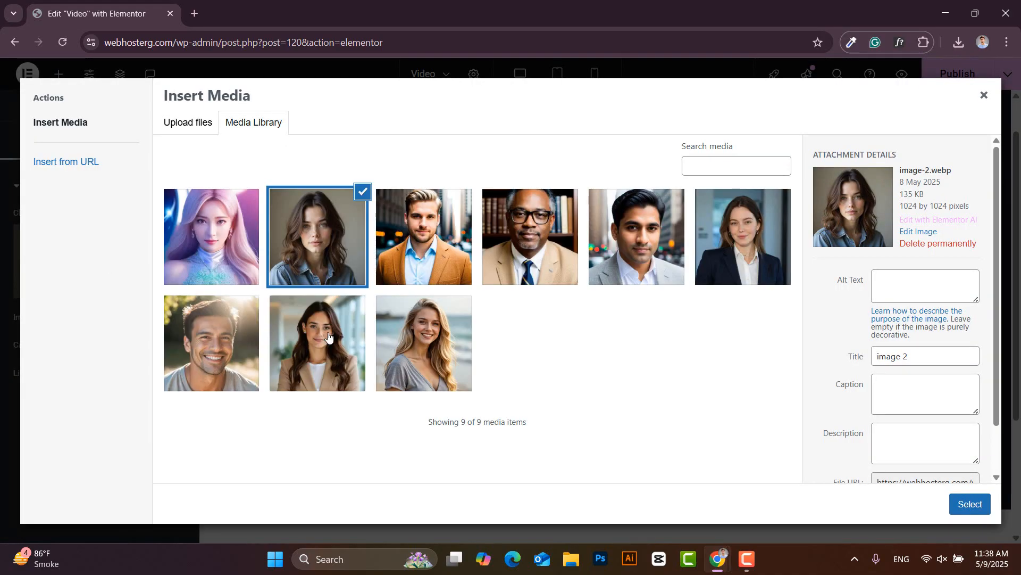
{"action": "left_click", "coordinate": [743, 237]}
{"action": "left_click", "coordinate": [970, 503]}
Step: Replace the bottom row's centre image with the smiling man and its right image with the dark-haired man in the grey suit
{"action": "left_click", "coordinate": [851, 370]}
{"action": "left_click", "coordinate": [76, 270]}
{"action": "left_click", "coordinate": [207, 343]}
{"action": "left_click", "coordinate": [970, 503]}
{"action": "left_click", "coordinate": [944, 369]}
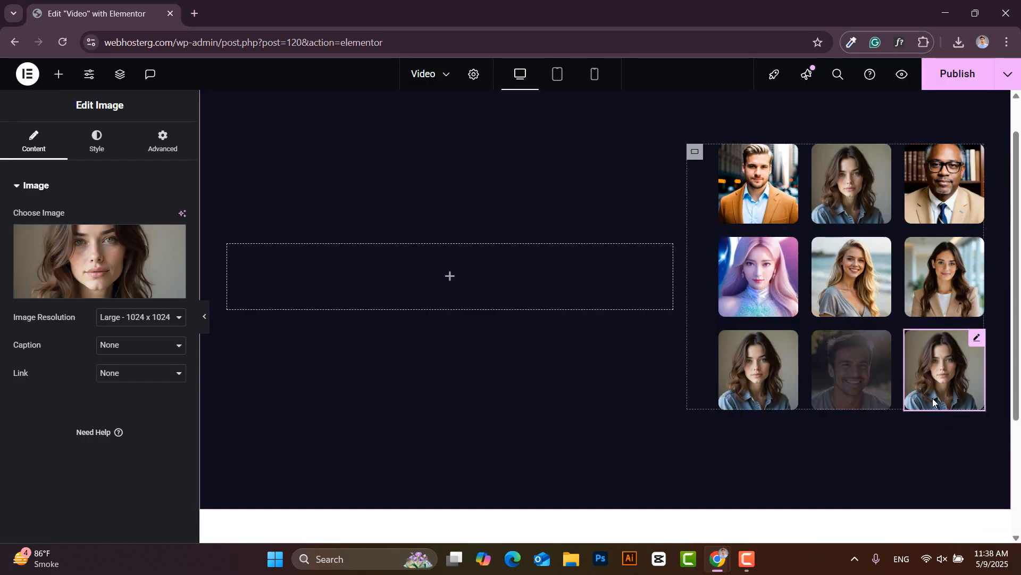
{"action": "left_click", "coordinate": [80, 261]}
{"action": "left_click", "coordinate": [639, 235]}
{"action": "left_click", "coordinate": [970, 503]}
Step: Replace the grid's bottom-left image with the portrait of the woman in the dark blazer
{"action": "left_click", "coordinate": [112, 246]}
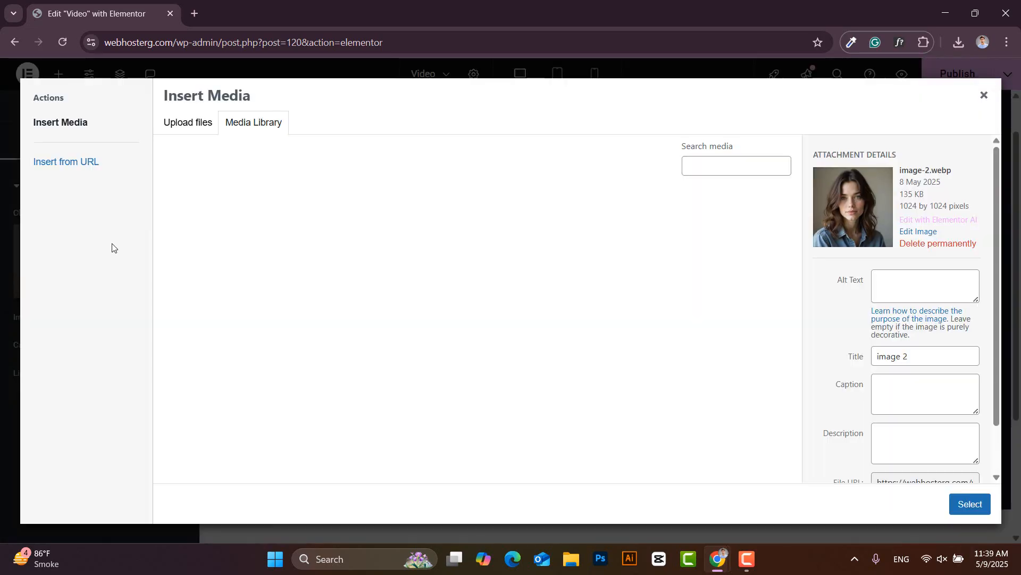
{"action": "left_click", "coordinate": [743, 237]}
{"action": "left_click", "coordinate": [971, 504]}
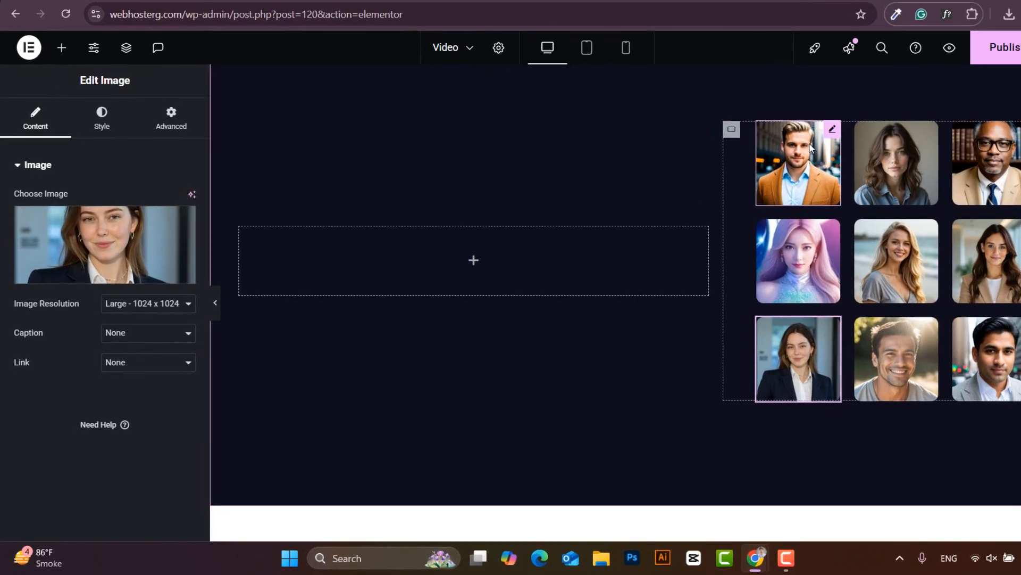
Step: Give the grid's top-left image the CSS class tabmenu and copy the class name
{"action": "left_click", "coordinate": [766, 170]}
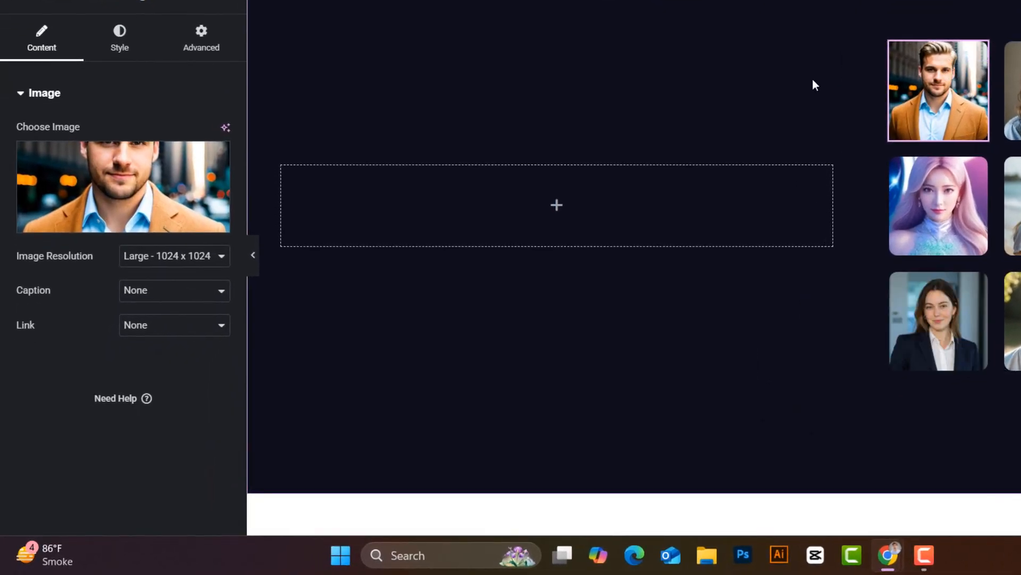
{"action": "left_click", "coordinate": [213, 41]}
{"action": "scroll", "coordinate": [136, 329], "scroll_direction": "down", "scroll_amount": 5}
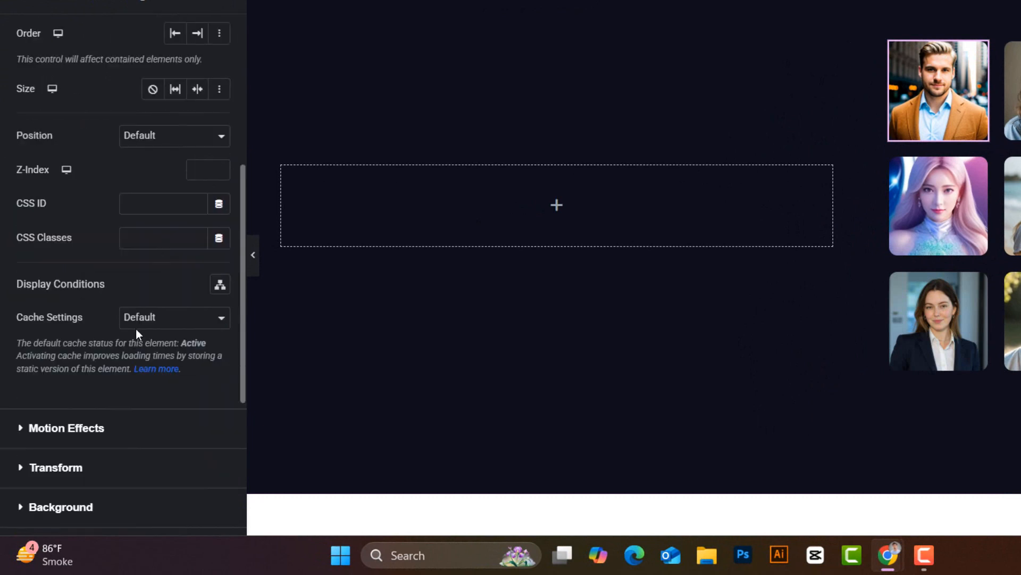
{"action": "left_click", "coordinate": [148, 249]}
{"action": "type", "text": "tabmenu"}
{"action": "left_click_drag", "start_coordinate": [163, 238], "coordinate": [114, 237]}
{"action": "key", "text": "ctrl+c"}
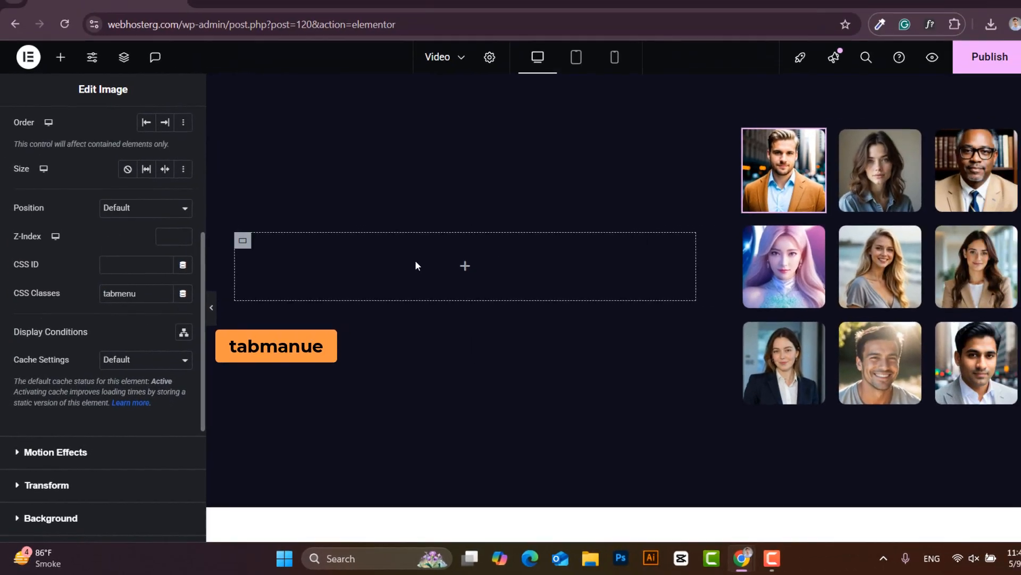
Step: Assign the copied CSS class tabmenu to the top row's centre image
{"action": "left_click", "coordinate": [1012, 105]}
{"action": "left_click", "coordinate": [176, 45]}
{"action": "scroll", "coordinate": [132, 255], "scroll_direction": "down", "scroll_amount": 3}
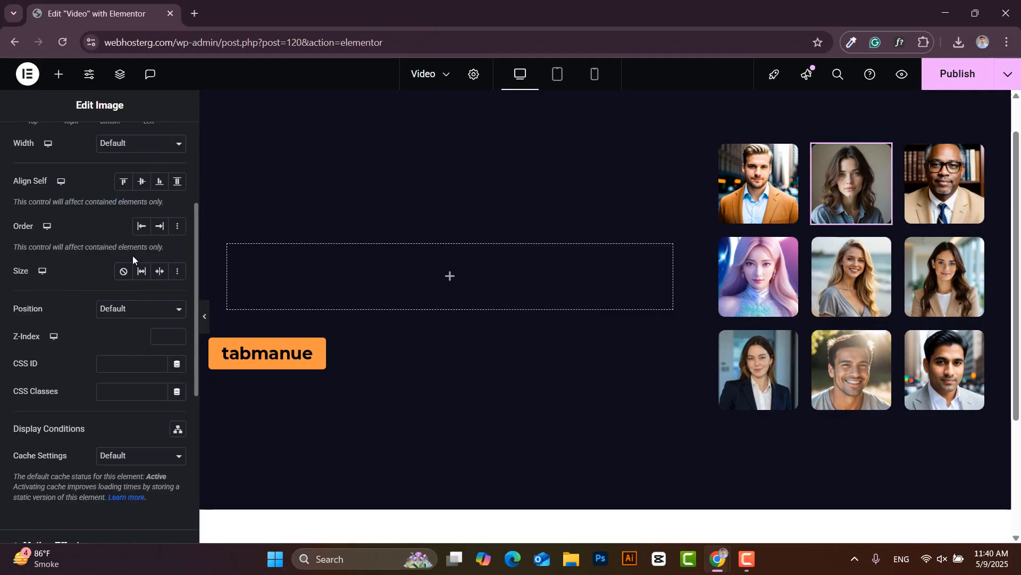
{"action": "key", "text": "ctrl+v"}
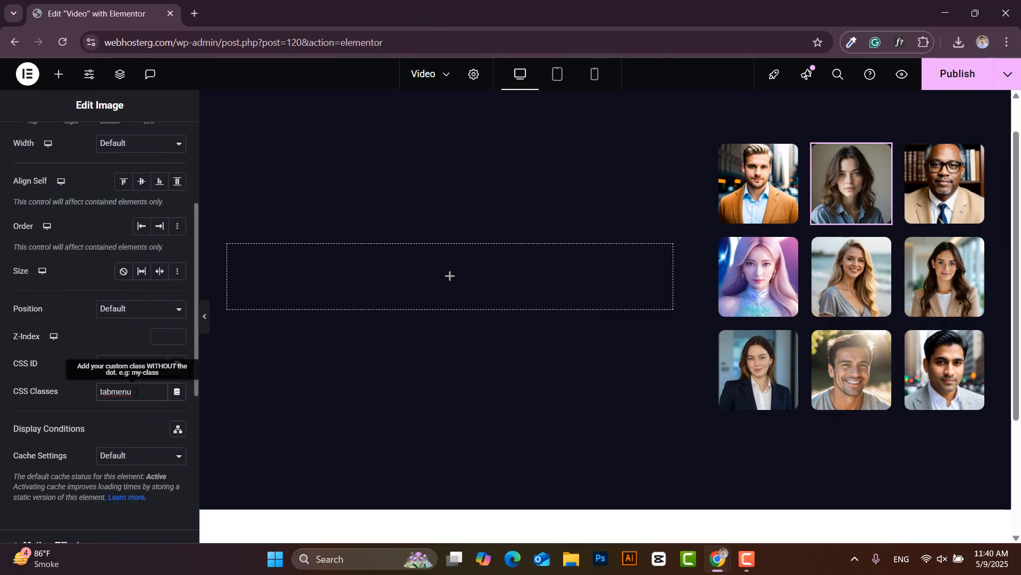
Step: Assign the CSS class tabmenu to the top row's right image, the man with glasses
{"action": "left_click", "coordinate": [944, 184]}
{"action": "left_click", "coordinate": [161, 137]}
{"action": "scroll", "coordinate": [101, 266], "scroll_direction": "down", "scroll_amount": 5}
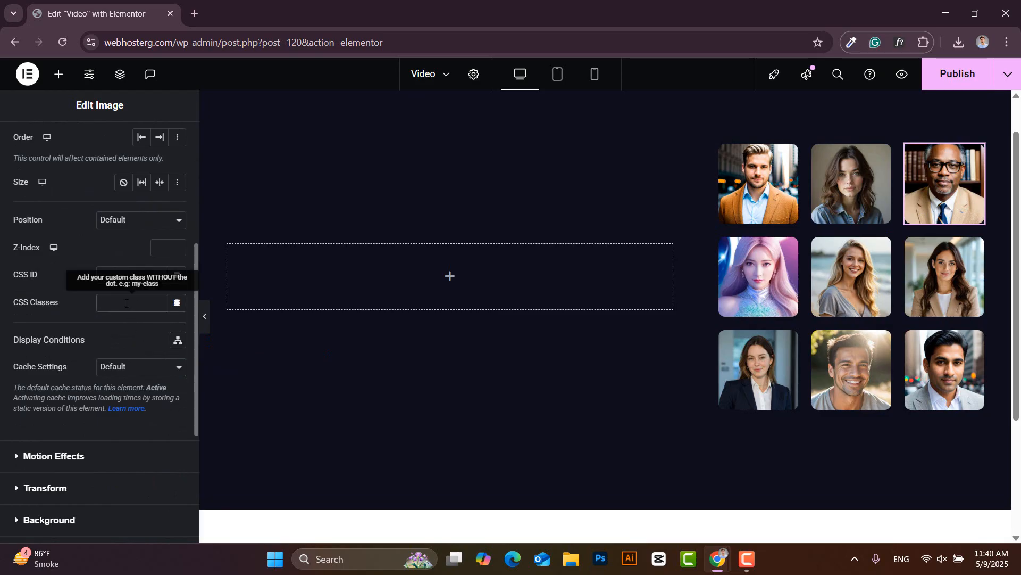
{"action": "left_click", "coordinate": [127, 303]}
{"action": "key", "text": "ctrl+v"}
Step: Assign the CSS class tabmenu to the middle row's left image, the pink-haired woman
{"action": "left_click", "coordinate": [758, 276]}
{"action": "left_click", "coordinate": [162, 139]}
{"action": "scroll", "coordinate": [154, 239], "scroll_direction": "down", "scroll_amount": 3}
{"action": "left_click", "coordinate": [130, 392]}
{"action": "key", "text": "ctrl+v"}
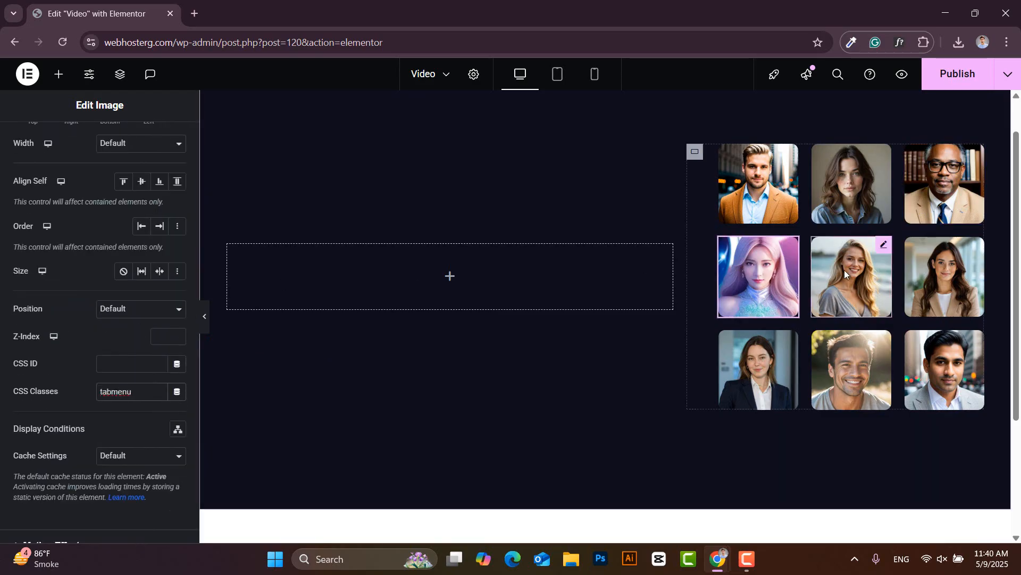
Step: Assign the CSS class tabmenu to the middle row's centre image, the blonde woman on the beach
{"action": "left_click", "coordinate": [844, 270]}
{"action": "left_click", "coordinate": [163, 139]}
{"action": "scroll", "coordinate": [101, 266], "scroll_direction": "down", "scroll_amount": 5}
{"action": "left_click", "coordinate": [128, 215]}
{"action": "key", "text": "ctrl+v"}
Step: Assign the CSS class tabmenu to the middle row's right image, the woman in the beige blazer
{"action": "left_click", "coordinate": [944, 277]}
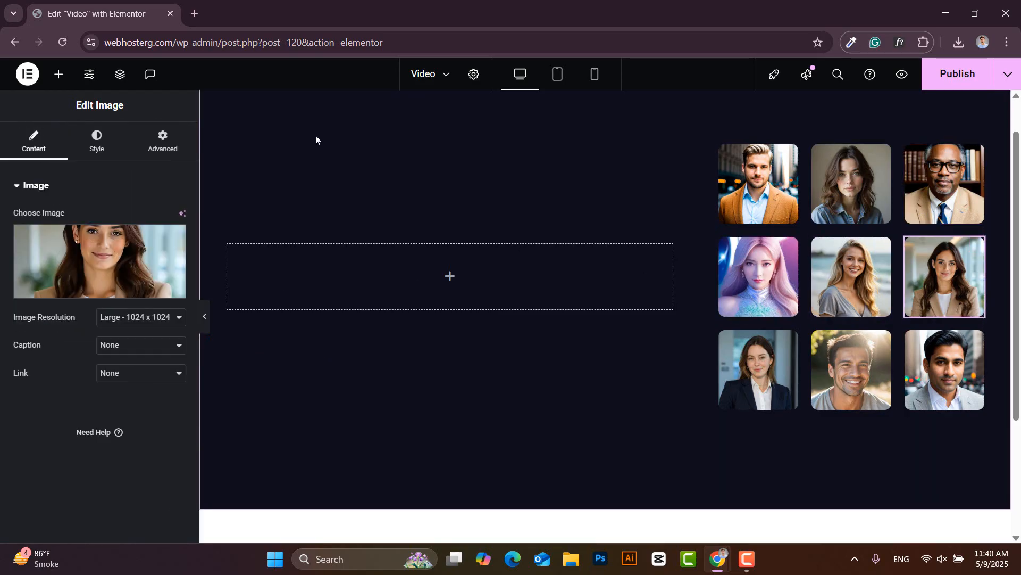
{"action": "left_click", "coordinate": [162, 139]}
{"action": "scroll", "coordinate": [101, 266], "scroll_direction": "down", "scroll_amount": 5}
{"action": "left_click", "coordinate": [131, 390]}
{"action": "key", "text": "ctrl+v"}
Step: Assign the CSS class tabmenu to the bottom row's left image, the woman in the dark blazer
{"action": "left_click", "coordinate": [758, 369]}
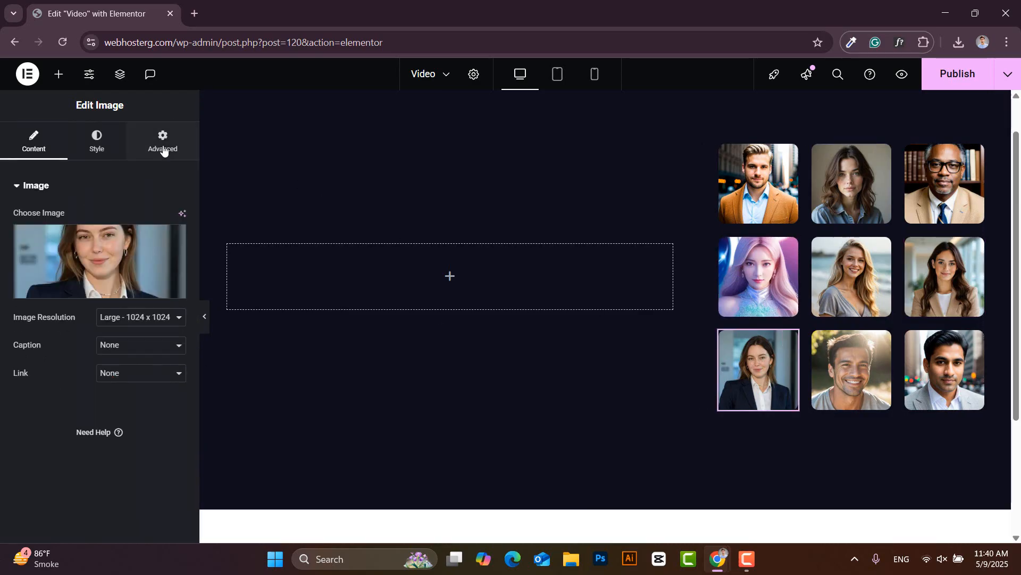
{"action": "left_click", "coordinate": [163, 139]}
{"action": "scroll", "coordinate": [101, 266], "scroll_direction": "down", "scroll_amount": 5}
{"action": "left_click", "coordinate": [127, 214]}
{"action": "key", "text": "ctrl+v"}
Step: Assign the CSS class tabmenu to the bottom row's centre image, the smiling man
{"action": "left_click", "coordinate": [851, 370]}
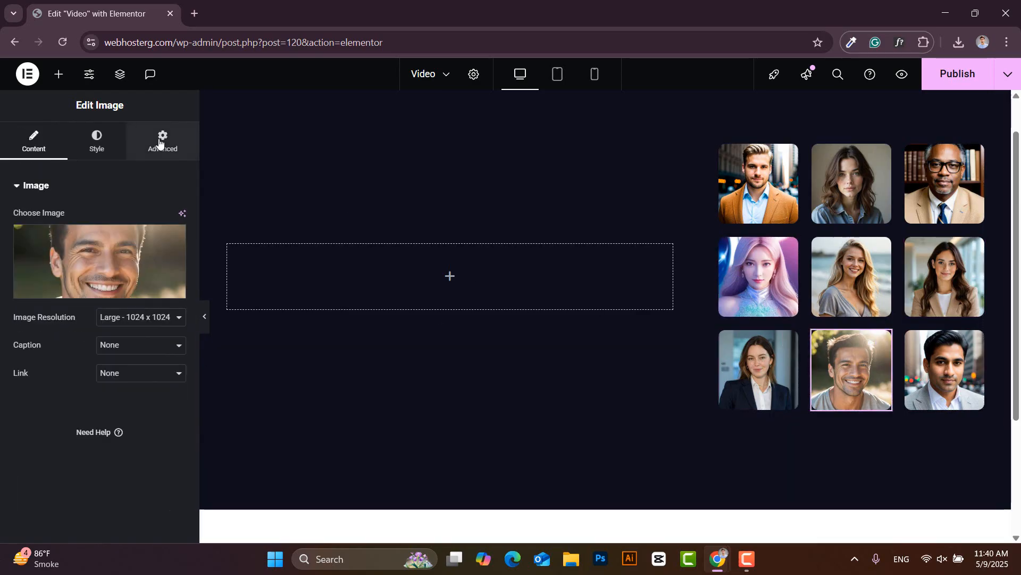
{"action": "left_click", "coordinate": [160, 142]}
{"action": "scroll", "coordinate": [140, 322], "scroll_direction": "down", "scroll_amount": 5}
{"action": "left_click", "coordinate": [127, 306]}
{"action": "key", "text": "ctrl+v"}
Step: Assign the CSS class tabmenu to the bottom row's right image, the dark-haired man in the grey suit
{"action": "left_click", "coordinate": [944, 370]}
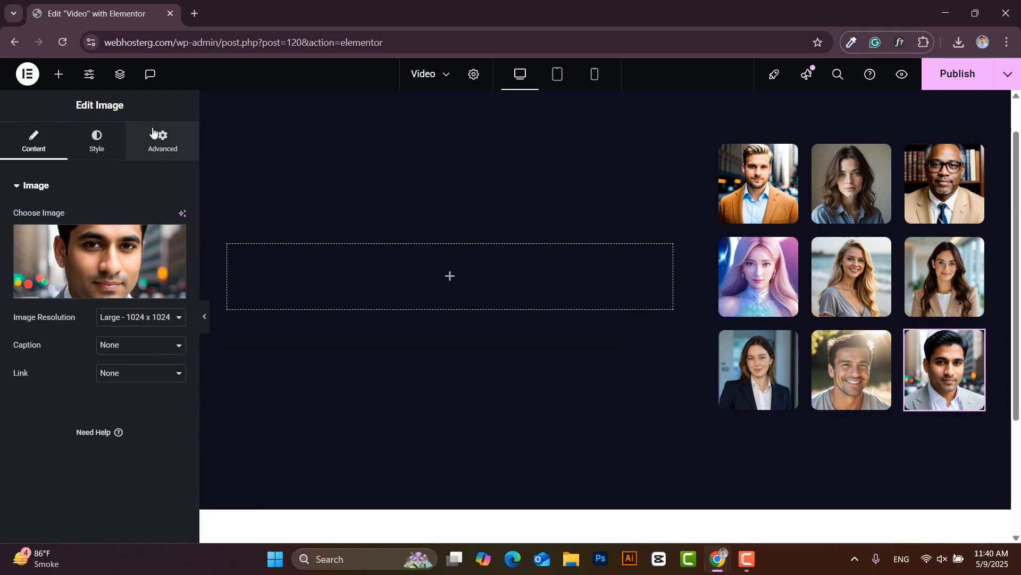
{"action": "left_click", "coordinate": [159, 142]}
{"action": "scroll", "coordinate": [144, 292], "scroll_direction": "down", "scroll_amount": 5}
{"action": "left_click", "coordinate": [115, 210]}
{"action": "key", "text": "ctrl+v"}
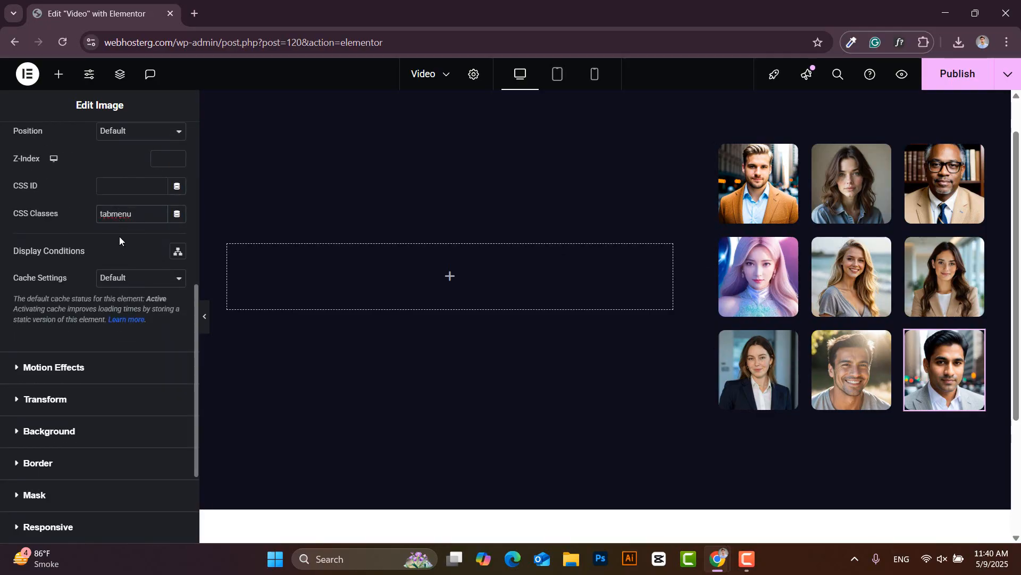
Step: Extend the CSS classes of the grid's top-left image to "tabmenu active"
{"action": "scroll", "coordinate": [850, 336], "scroll_direction": "up", "scroll_amount": 1}
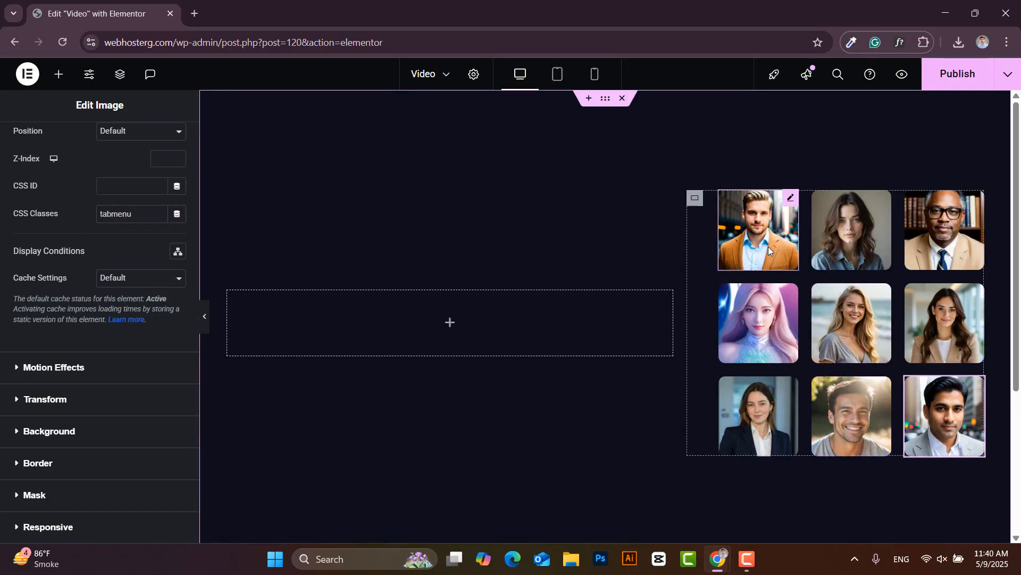
{"action": "left_click", "coordinate": [770, 205]}
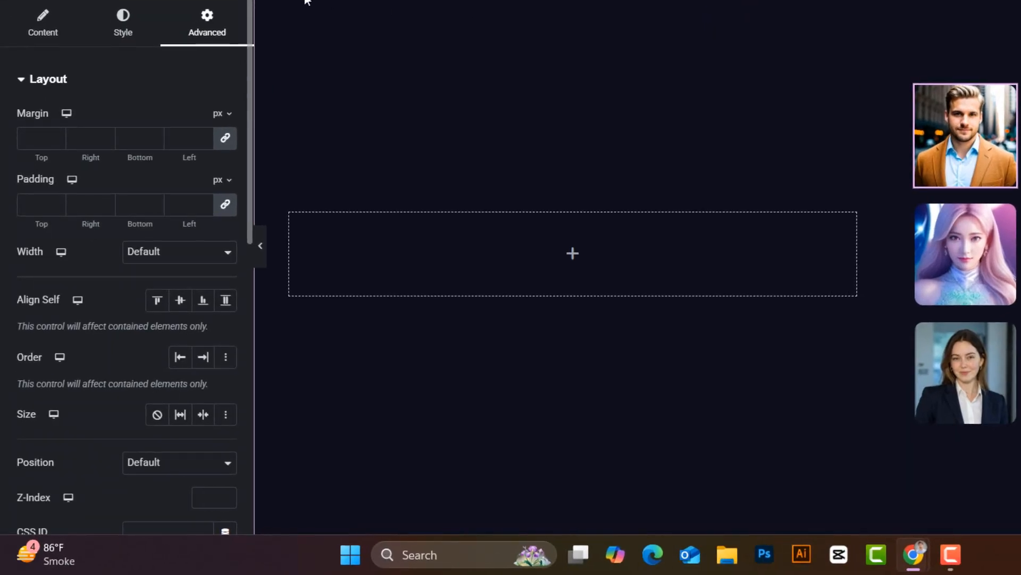
{"action": "scroll", "coordinate": [202, 128], "scroll_direction": "down", "scroll_amount": 6}
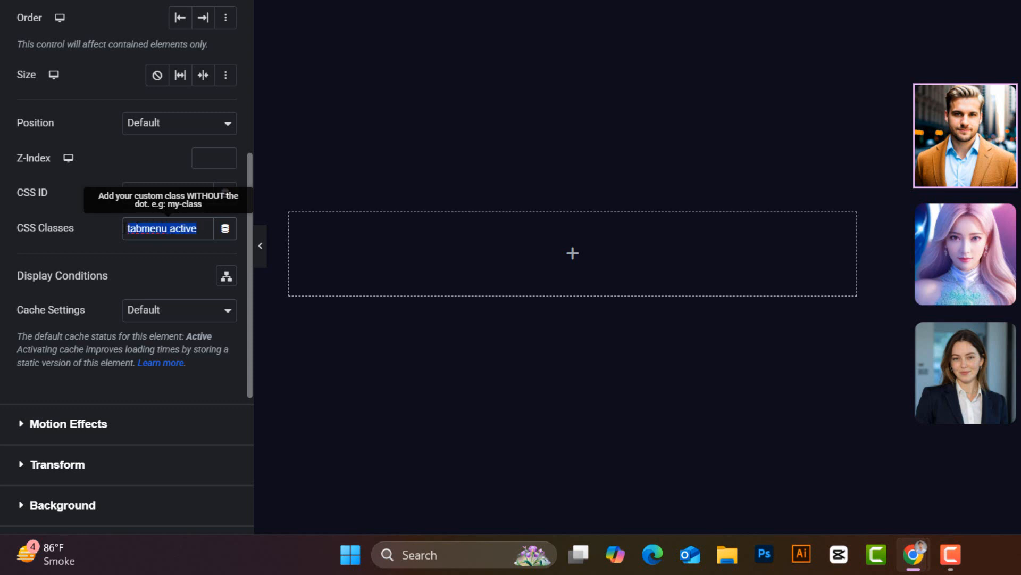
{"action": "left_click", "coordinate": [203, 229]}
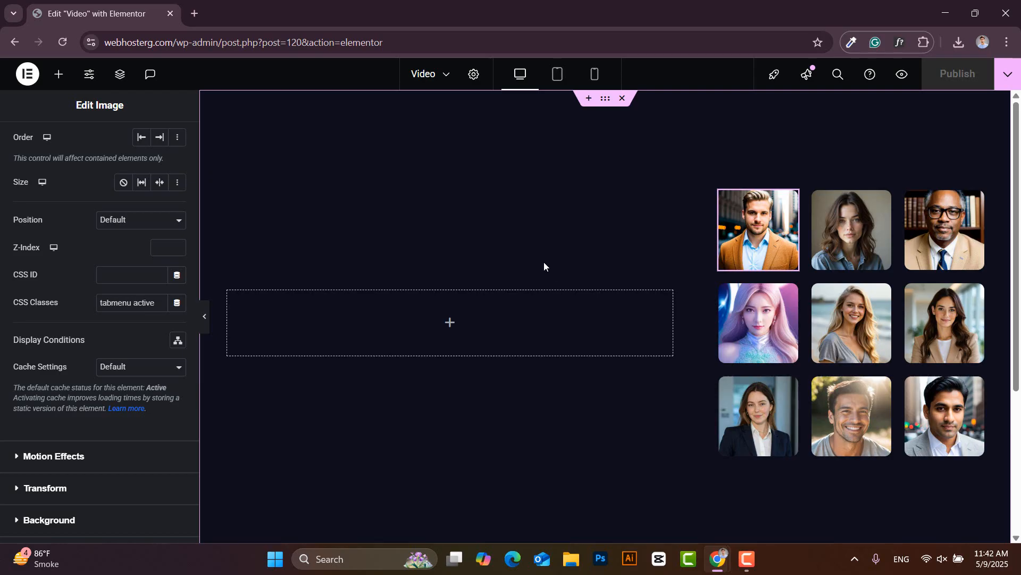
Step: Rename the container holding the portraits as right and the empty column container as left in the page structure
{"action": "left_click", "coordinate": [119, 74]}
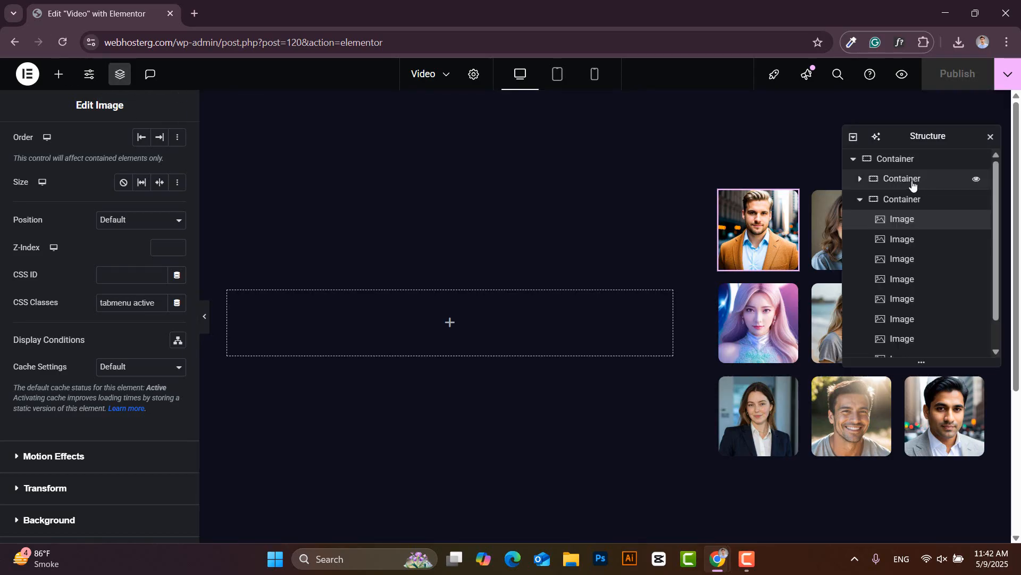
{"action": "left_click", "coordinate": [860, 201]}
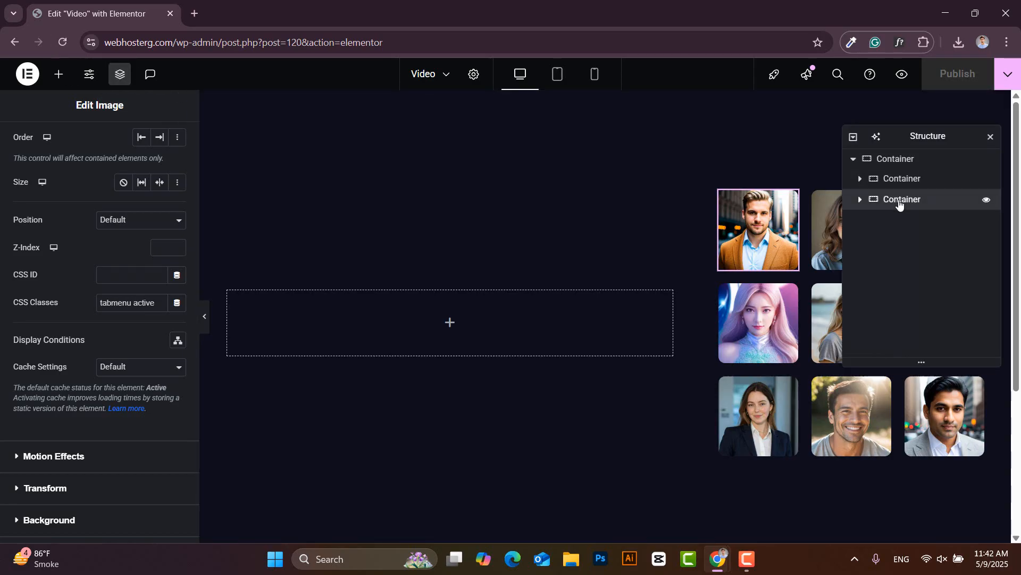
{"action": "double_click", "coordinate": [900, 201]}
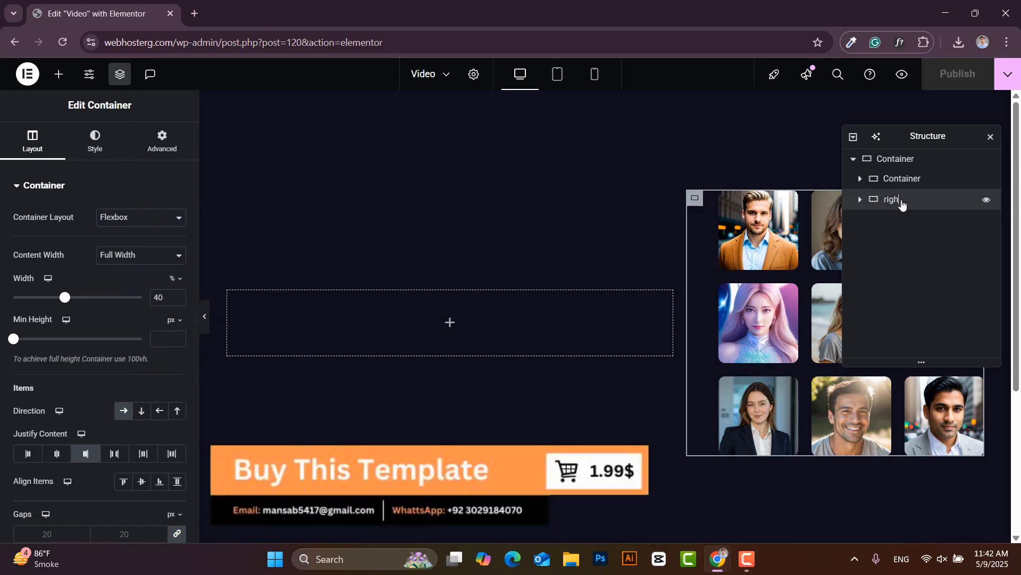
{"action": "double_click", "coordinate": [905, 179]}
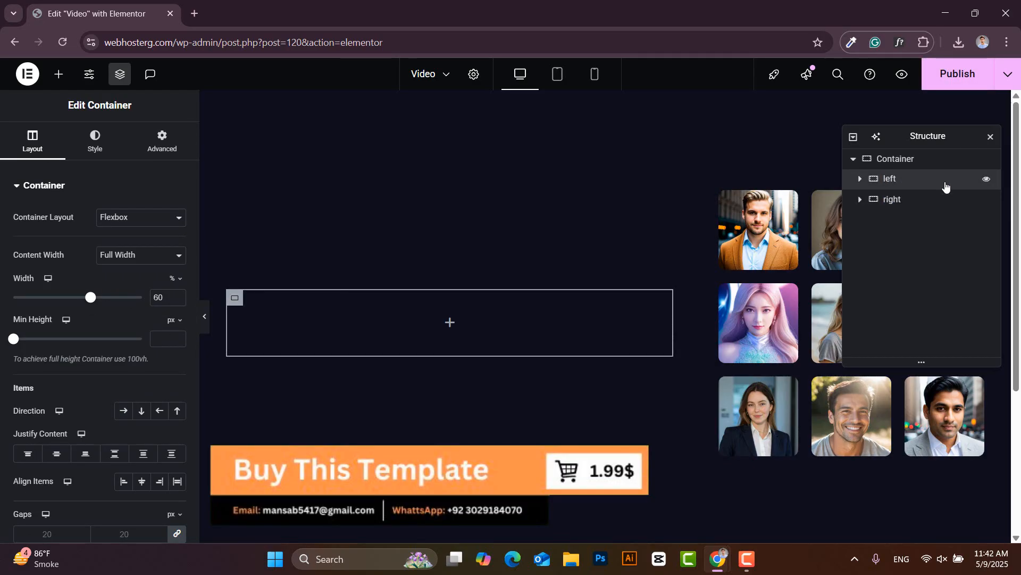
Step: Add a container named 1 inside the left container and set its padding to 0 on all sides
{"action": "left_click", "coordinate": [54, 77]}
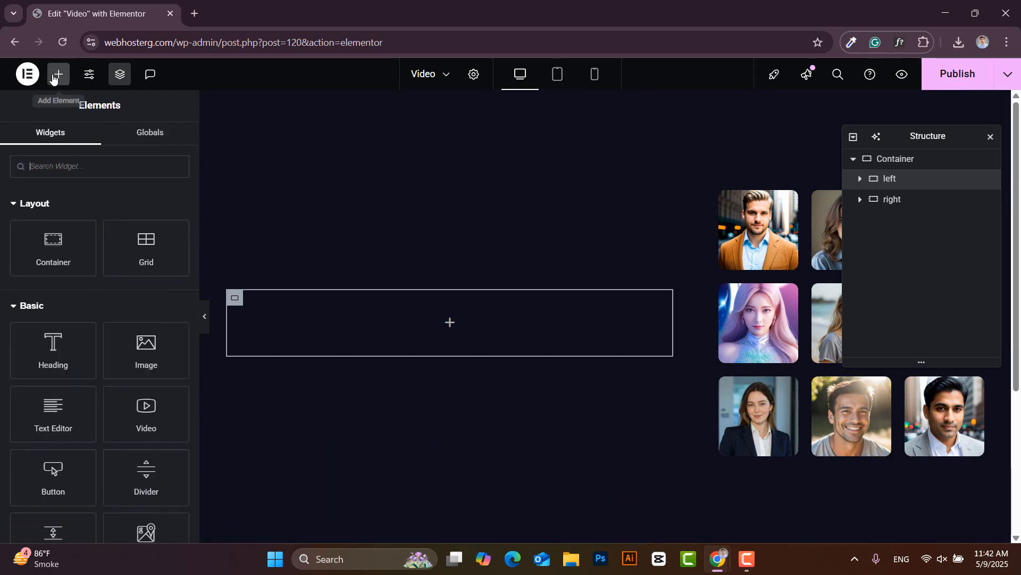
{"action": "left_click_drag", "start_coordinate": [48, 247], "coordinate": [376, 335]}
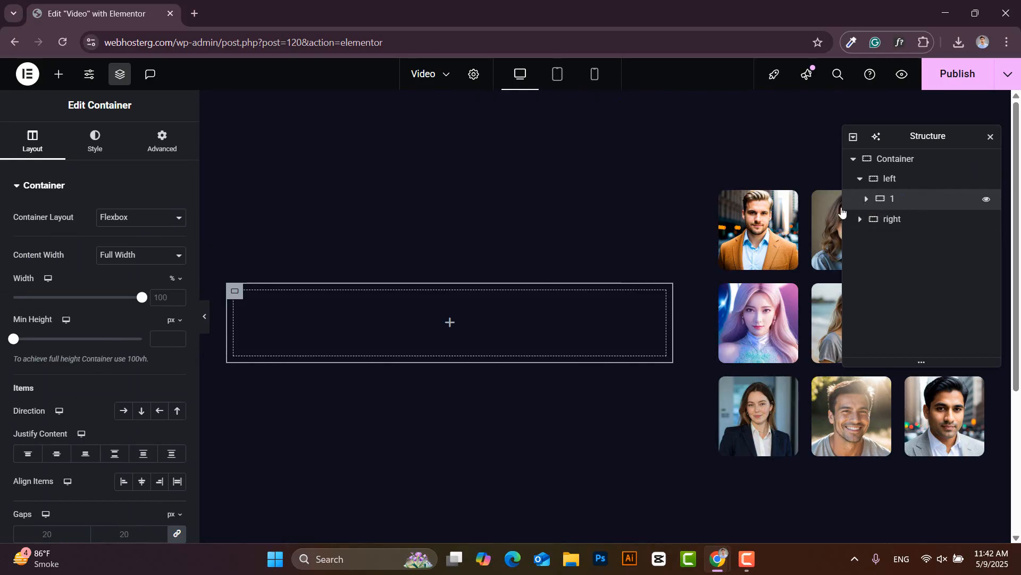
{"action": "left_click", "coordinate": [160, 143]}
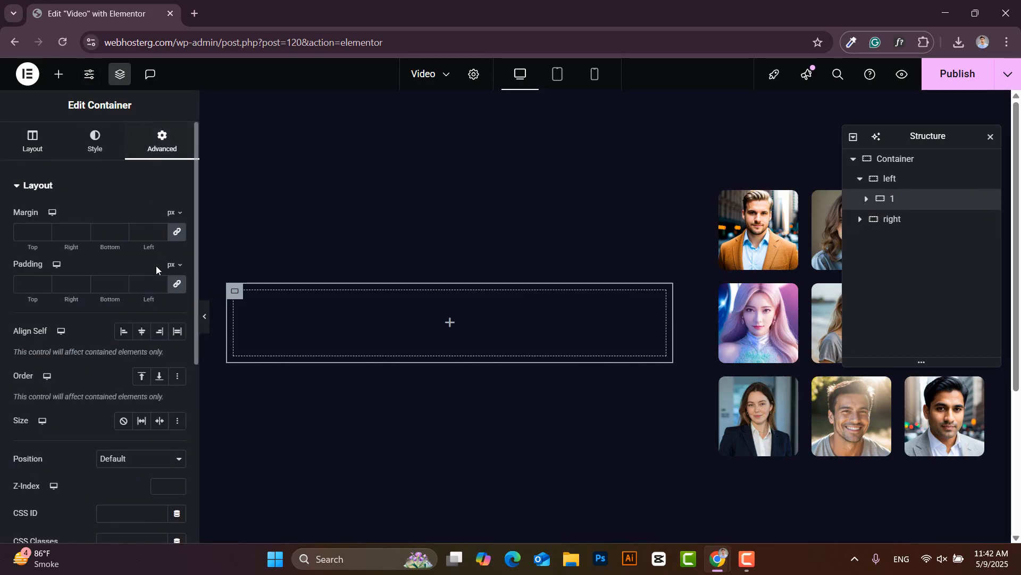
{"action": "left_click", "coordinate": [178, 286]}
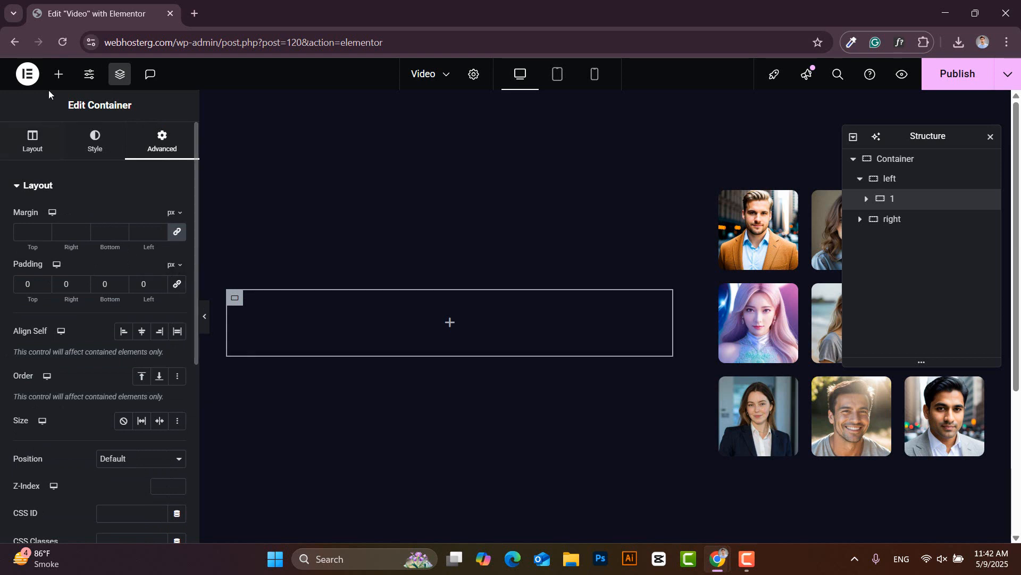
Step: Add a Text Editor widget to container 1 and replace its placeholder with the testimonial beginning "Working with this team was a fantastic experience from start to finish."
{"action": "left_click", "coordinate": [59, 74]}
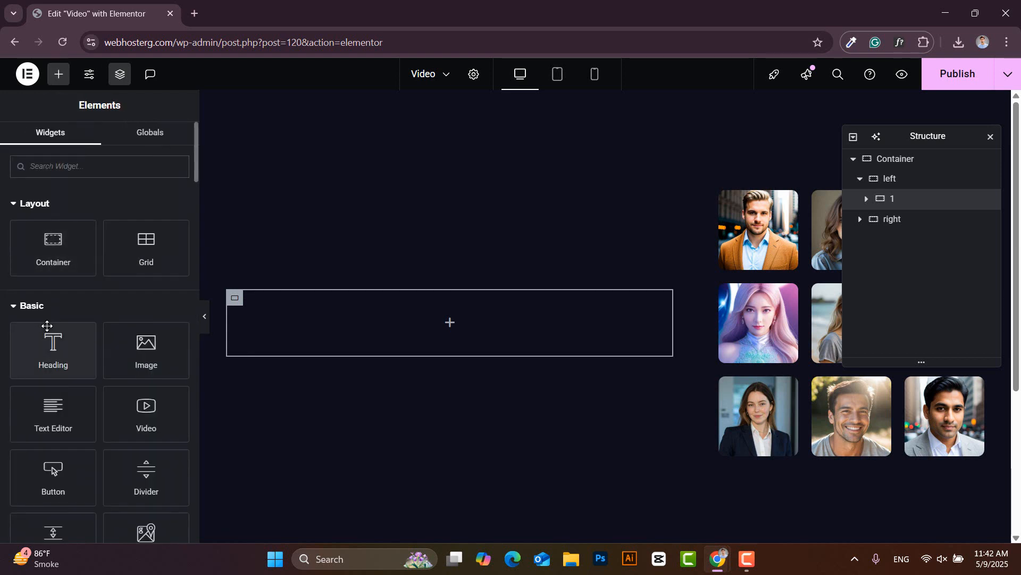
{"action": "left_click", "coordinate": [57, 165]}
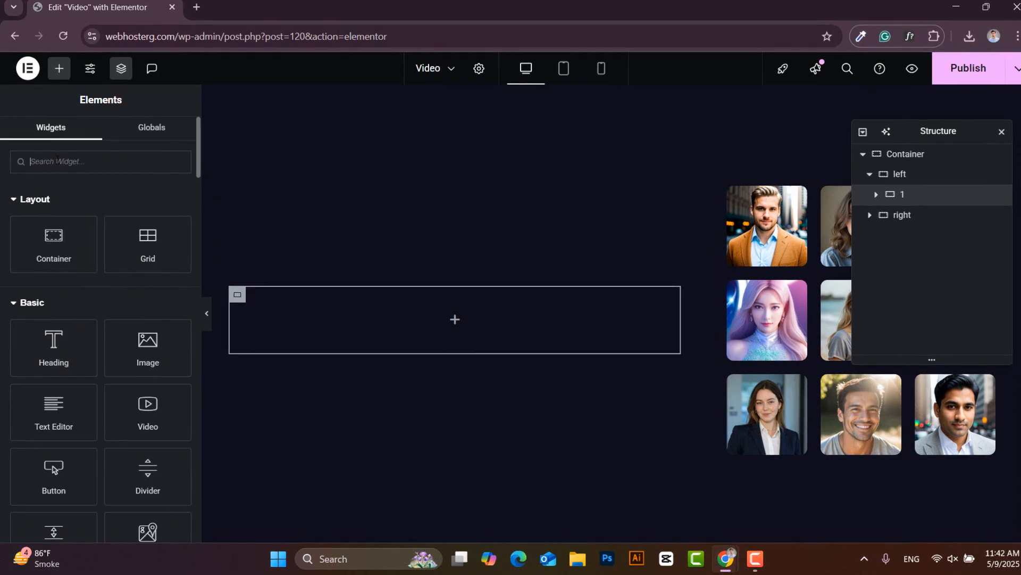
{"action": "type", "text": "text"}
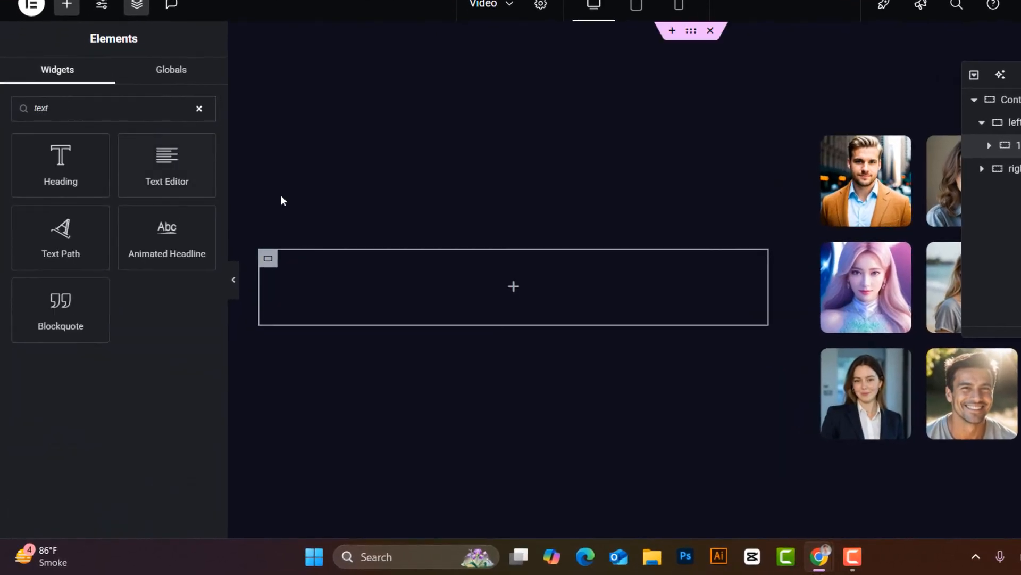
{"action": "left_click_drag", "start_coordinate": [213, 174], "coordinate": [401, 278]}
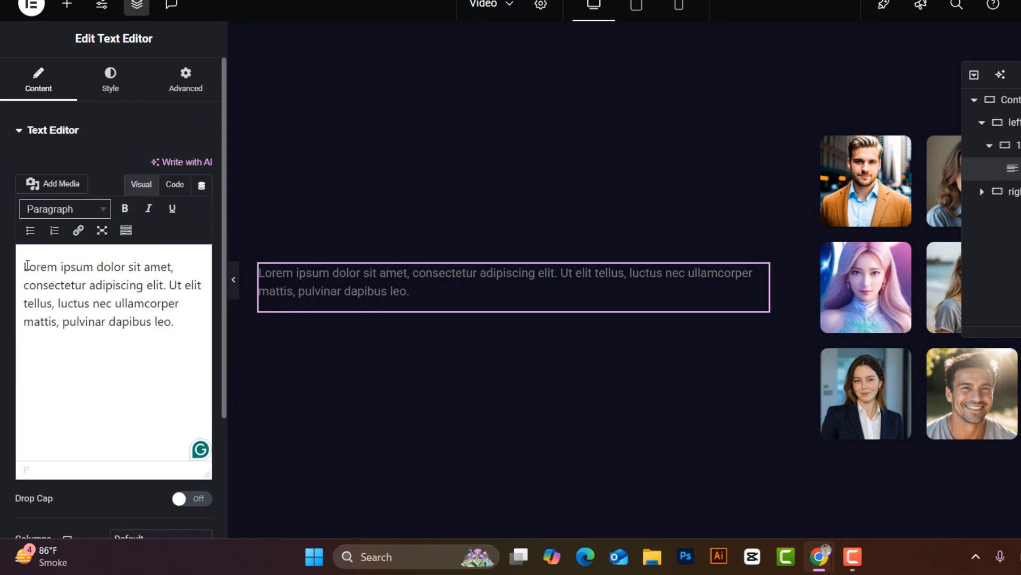
{"action": "left_click_drag", "start_coordinate": [27, 265], "coordinate": [183, 333]}
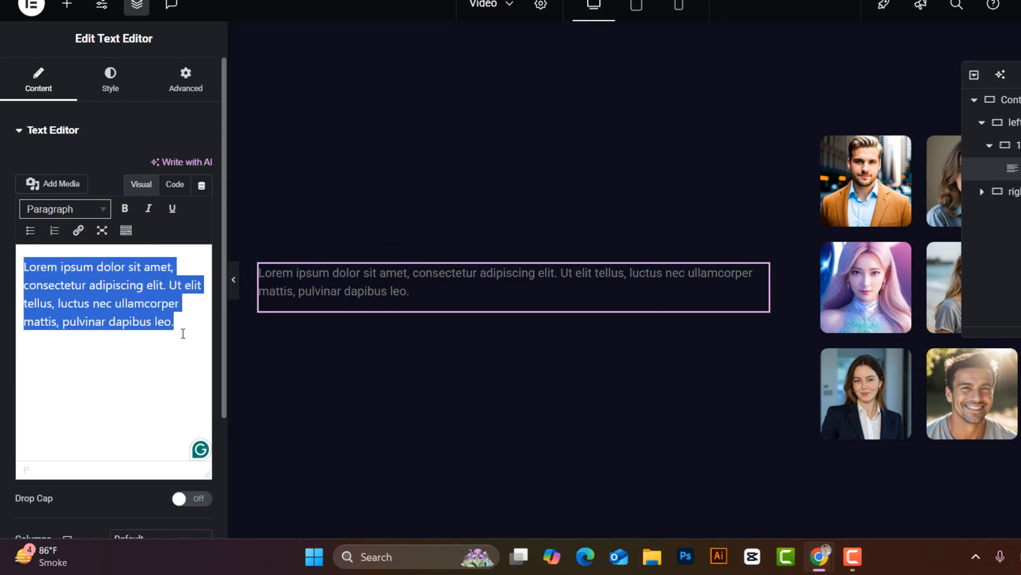
{"action": "type", "text": "Working with this team was a fantastic experience from start to finish. Their ability to understand our brand vision and translate it into a marketing campaign was truly impressive. The communication was smooth, and every deadline was met with precision. I appreciate their professionalism and creativity, and I'll definitely collaborate with them again in the future."}
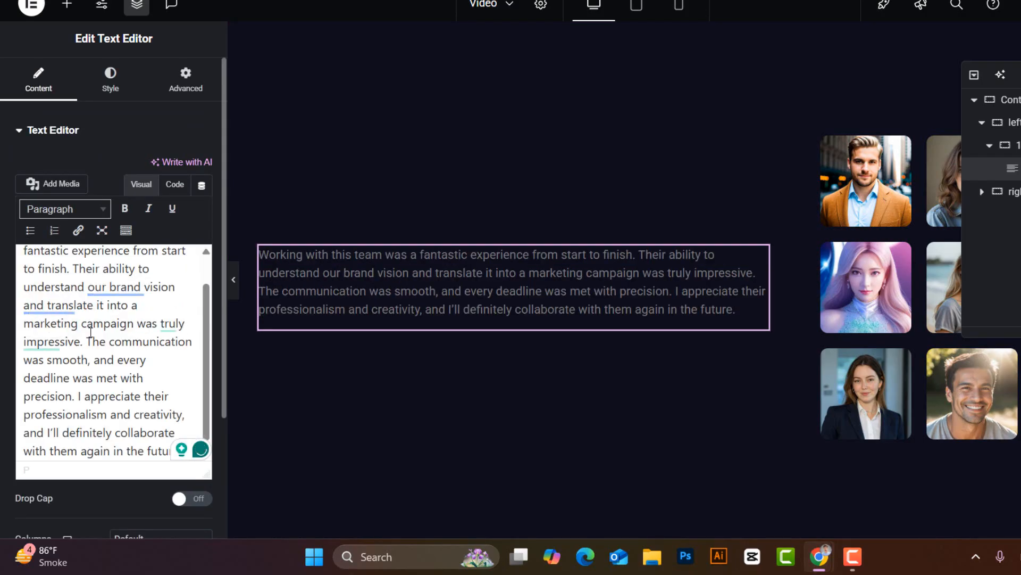
Step: Set the testimonial text's typography to the Poppins family at 15 px
{"action": "left_click", "coordinate": [99, 95]}
{"action": "left_click", "coordinate": [202, 210]}
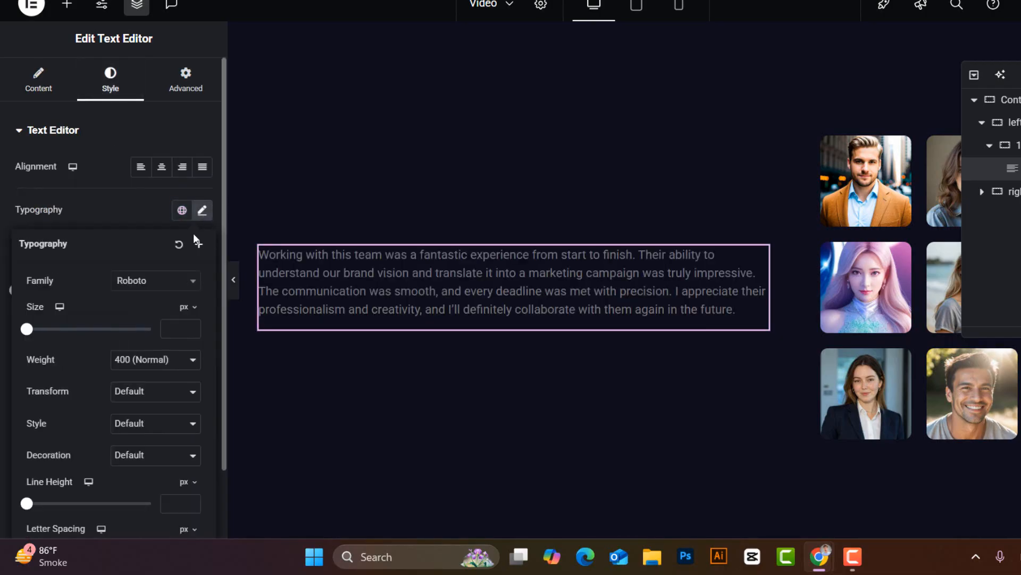
{"action": "left_click", "coordinate": [171, 280]}
{"action": "type", "text": "popp"}
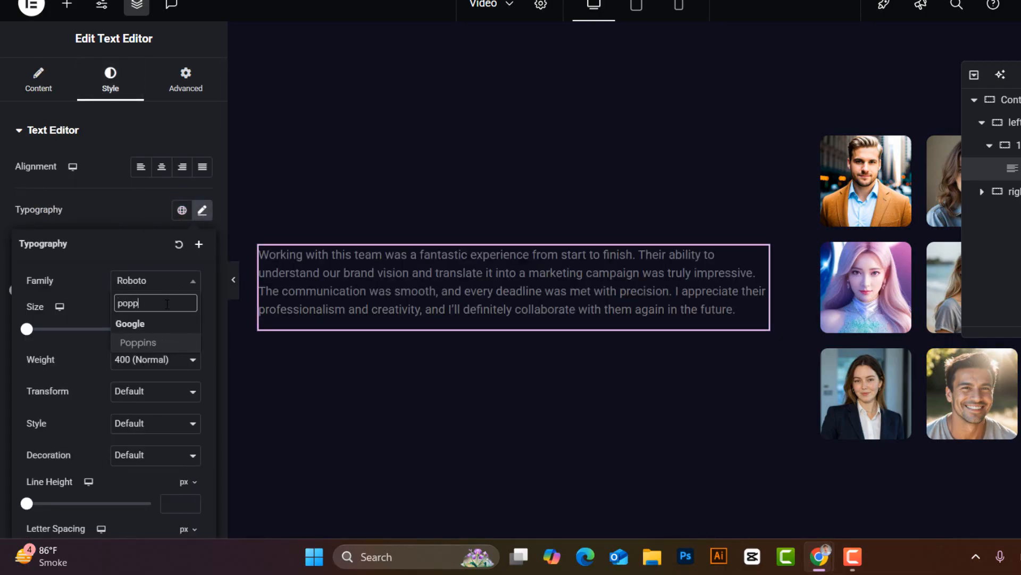
{"action": "left_click", "coordinate": [148, 341]}
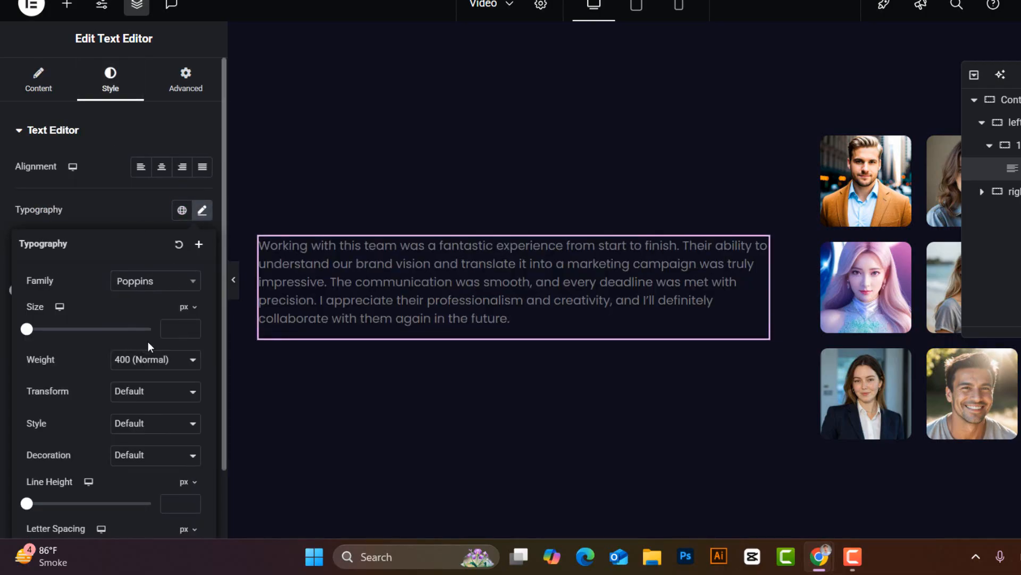
{"action": "left_click", "coordinate": [179, 339]}
{"action": "type", "text": "15"}
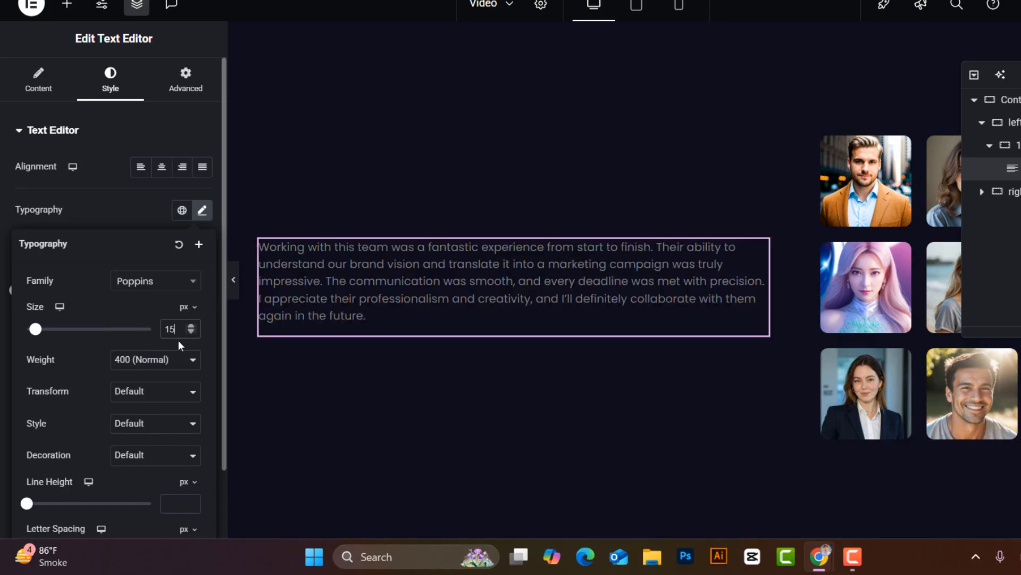
{"action": "left_click", "coordinate": [208, 216]}
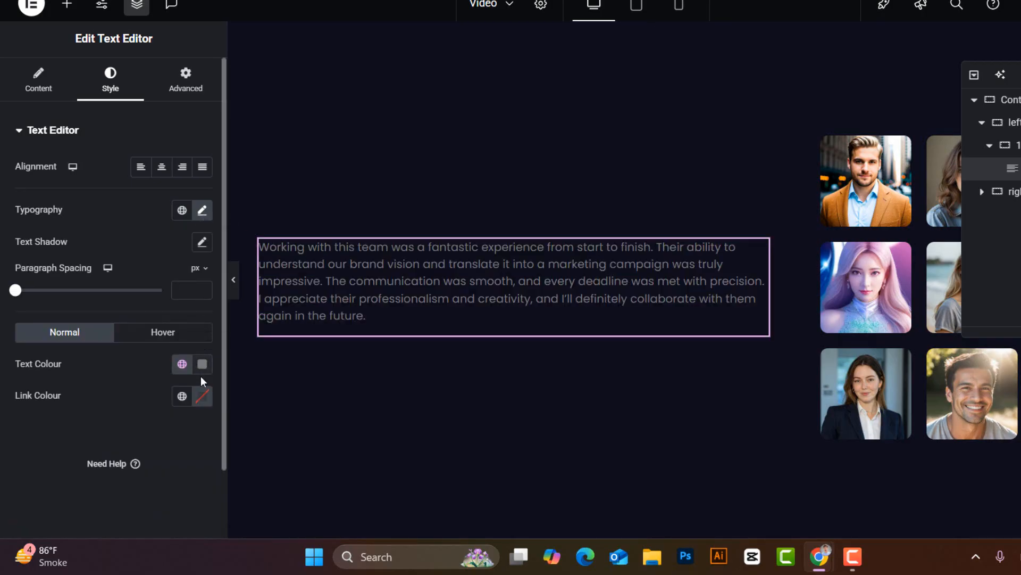
Step: Set the testimonial text's colour to #FFFFFF
{"action": "left_click", "coordinate": [202, 364]}
{"action": "left_click_drag", "start_coordinate": [114, 226], "coordinate": [107, 159]}
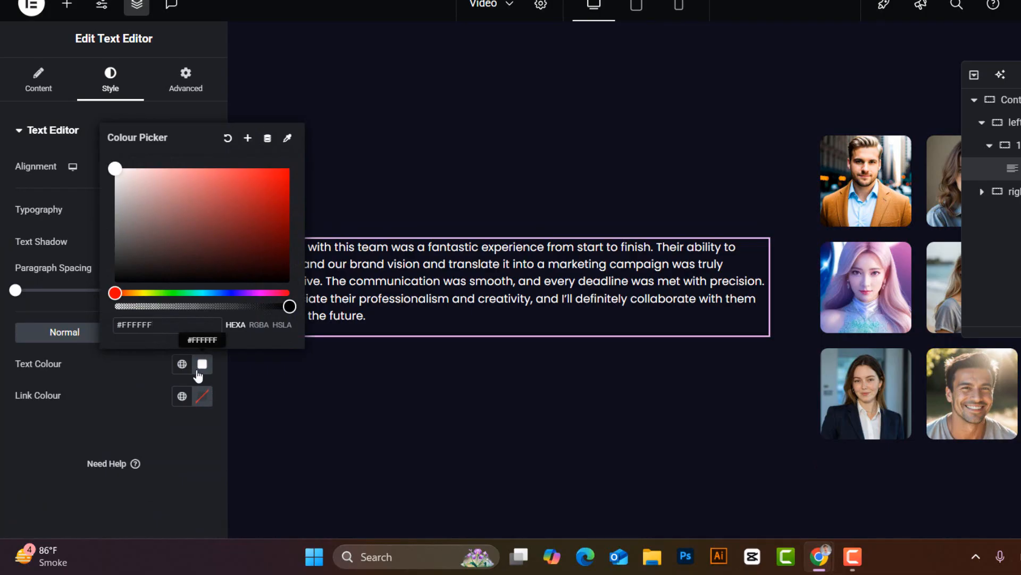
{"action": "left_click", "coordinate": [203, 365]}
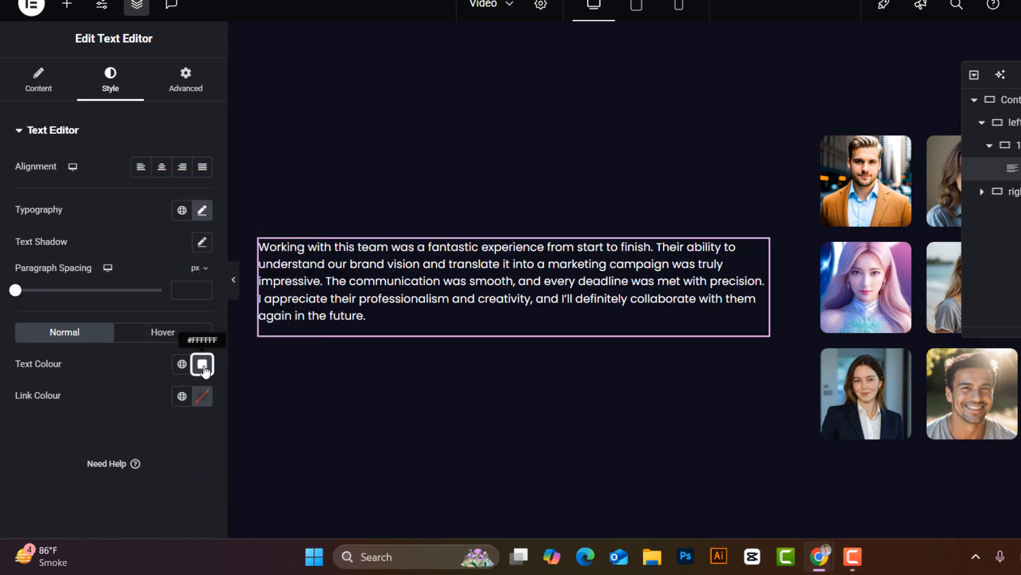
Step: Add a Heading widget below the testimonial text and replace its placeholder title with the reviewer's full name
{"action": "left_click", "coordinate": [63, 7]}
{"action": "left_click_drag", "start_coordinate": [61, 314], "coordinate": [329, 319]}
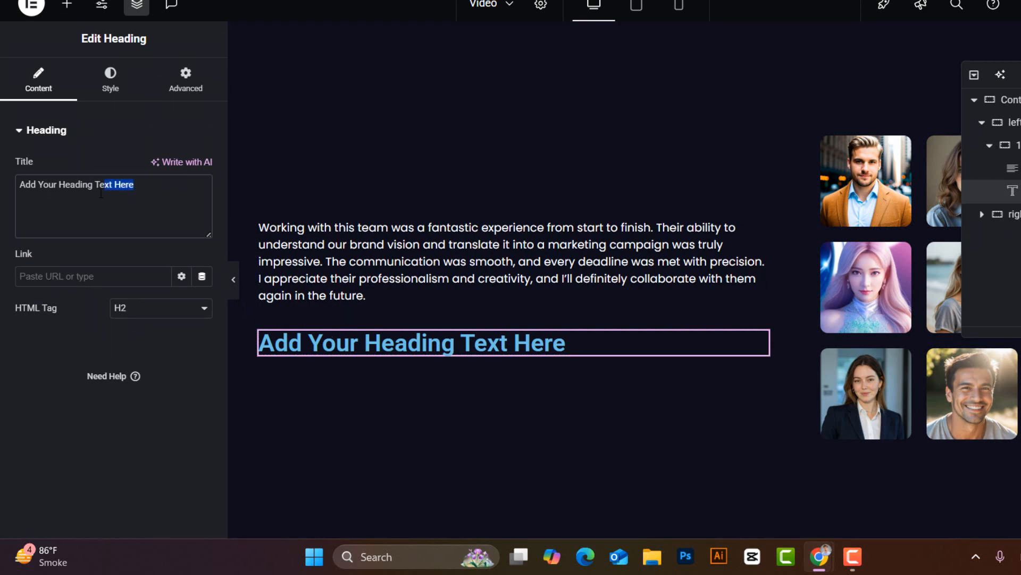
{"action": "left_click_drag", "start_coordinate": [101, 192], "coordinate": [7, 191]}
{"action": "type", "text": "Emma Watson"}
{"action": "left_click_drag", "start_coordinate": [87, 186], "coordinate": [17, 185]}
Step: Set the reviewer name heading's typography to the Jost family at 18 px
{"action": "left_click", "coordinate": [110, 80]}
{"action": "left_click", "coordinate": [202, 210]}
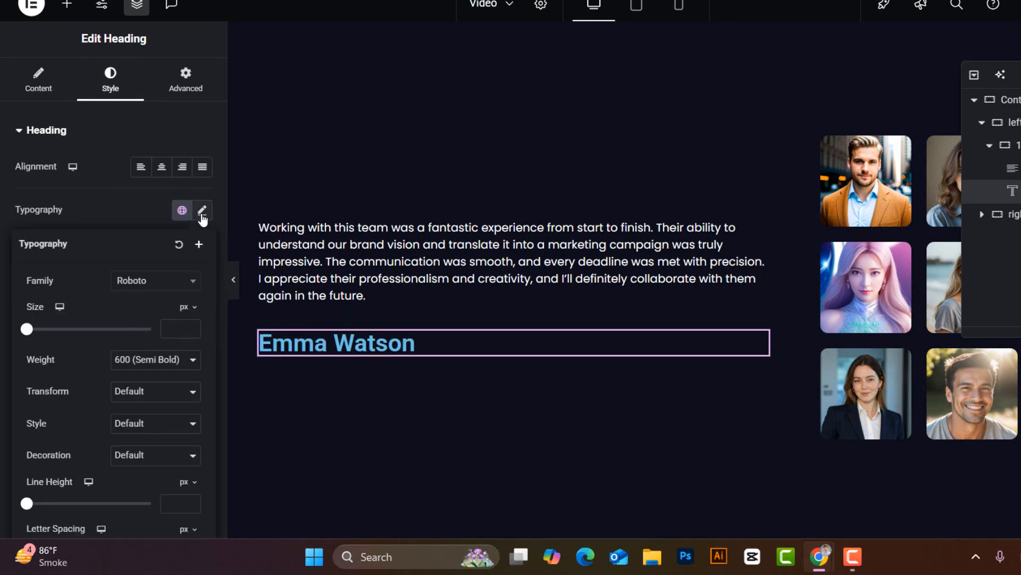
{"action": "left_click", "coordinate": [171, 288]}
{"action": "type", "text": "jost"}
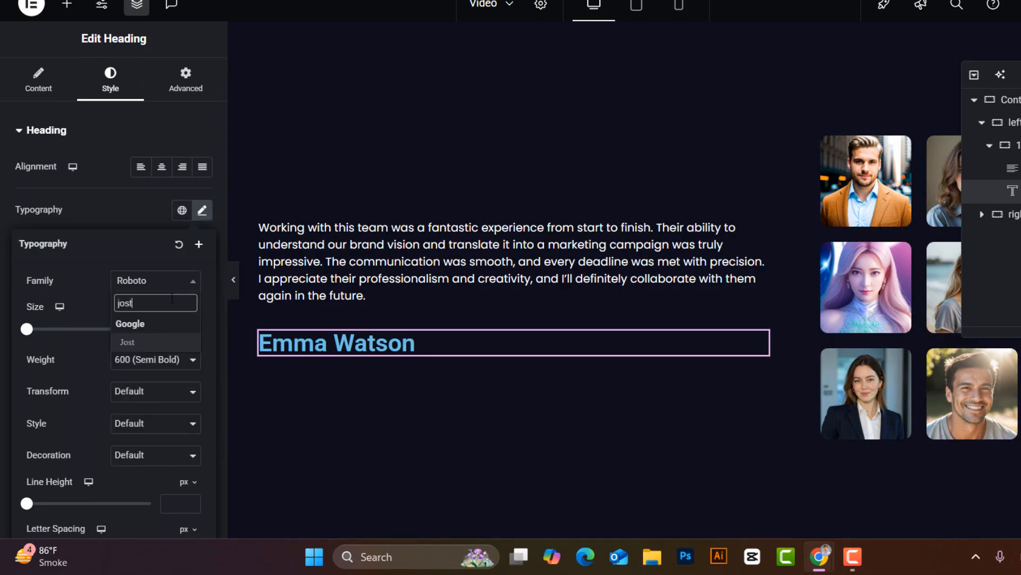
{"action": "left_click", "coordinate": [131, 343]}
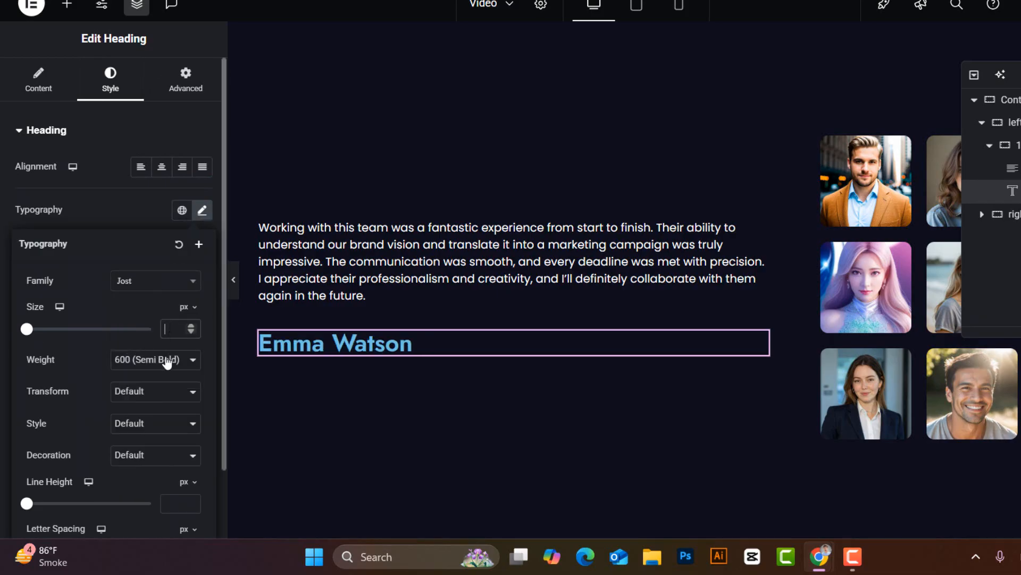
{"action": "type", "text": "18"}
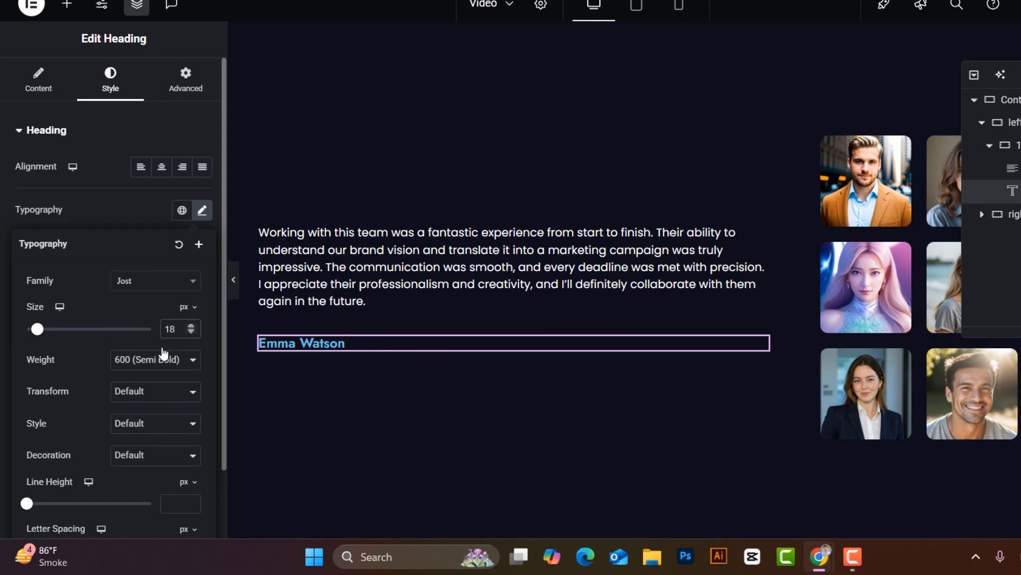
{"action": "left_click", "coordinate": [202, 213]}
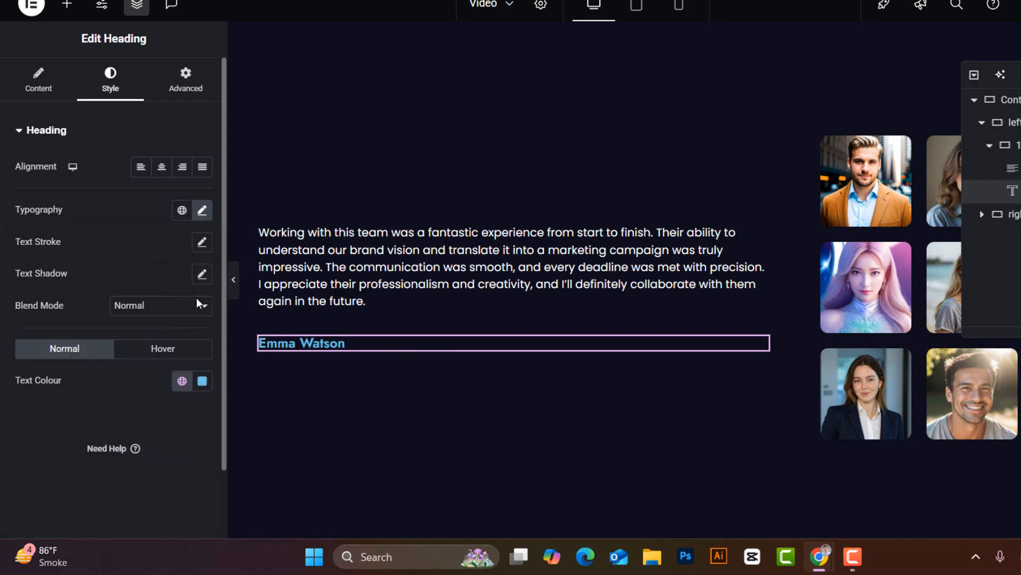
Step: Change the reviewer name heading's text colour to #F1C155
{"action": "left_click", "coordinate": [202, 380]}
{"action": "left_click_drag", "start_coordinate": [209, 308], "coordinate": [138, 309]}
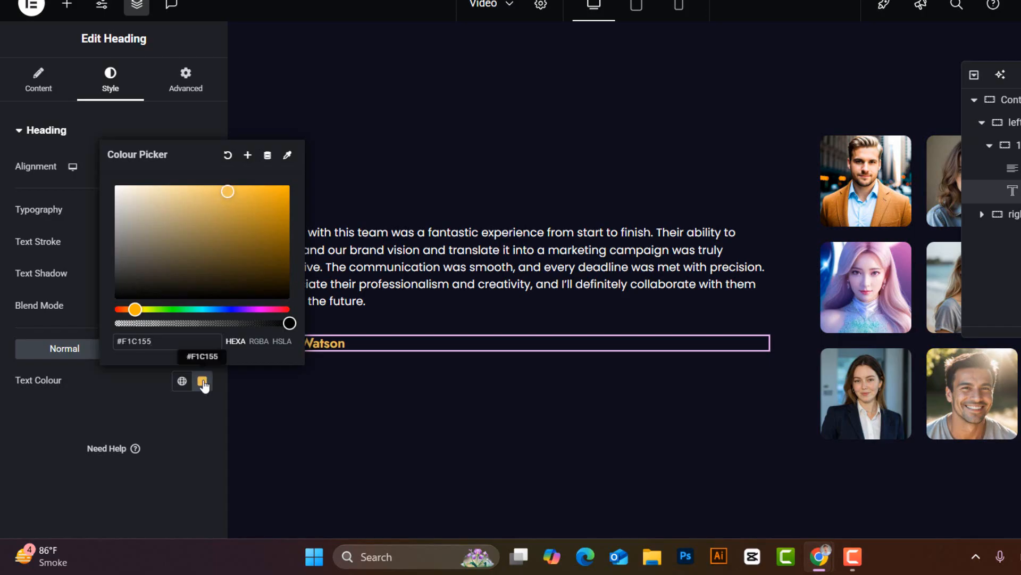
{"action": "left_click", "coordinate": [202, 382]}
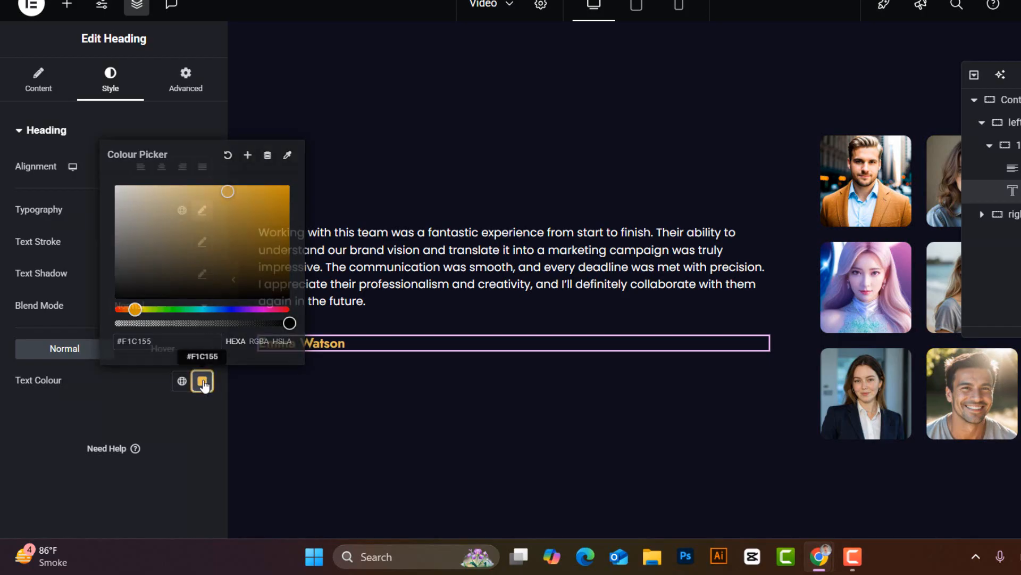
Step: Add a second Heading widget below the reviewer's name with the title Project Manager
{"action": "left_click", "coordinate": [66, 8]}
{"action": "left_click_drag", "start_coordinate": [60, 317], "coordinate": [332, 346]}
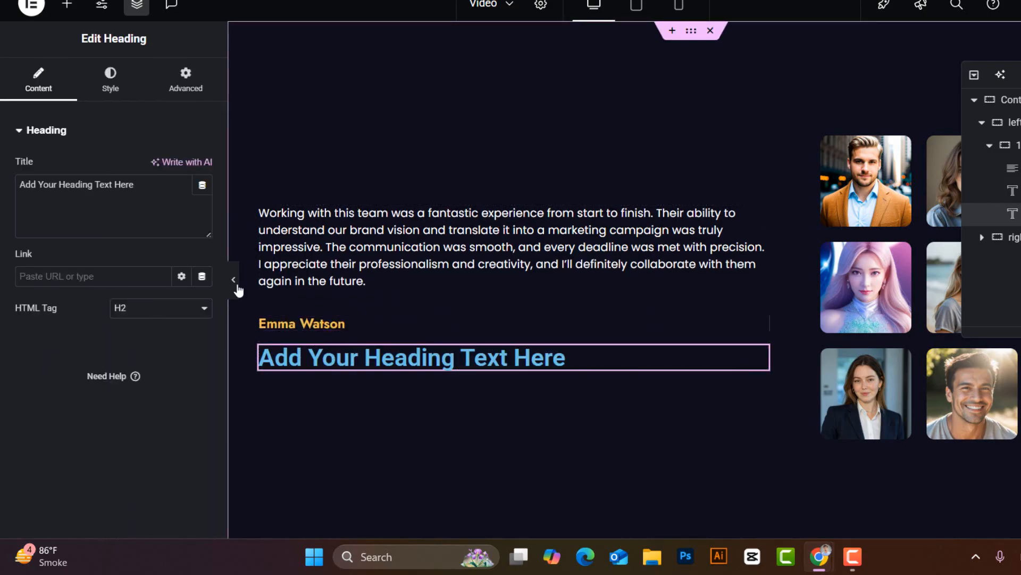
{"action": "left_click", "coordinate": [159, 186]}
{"action": "type", "text": "Project Manager"}
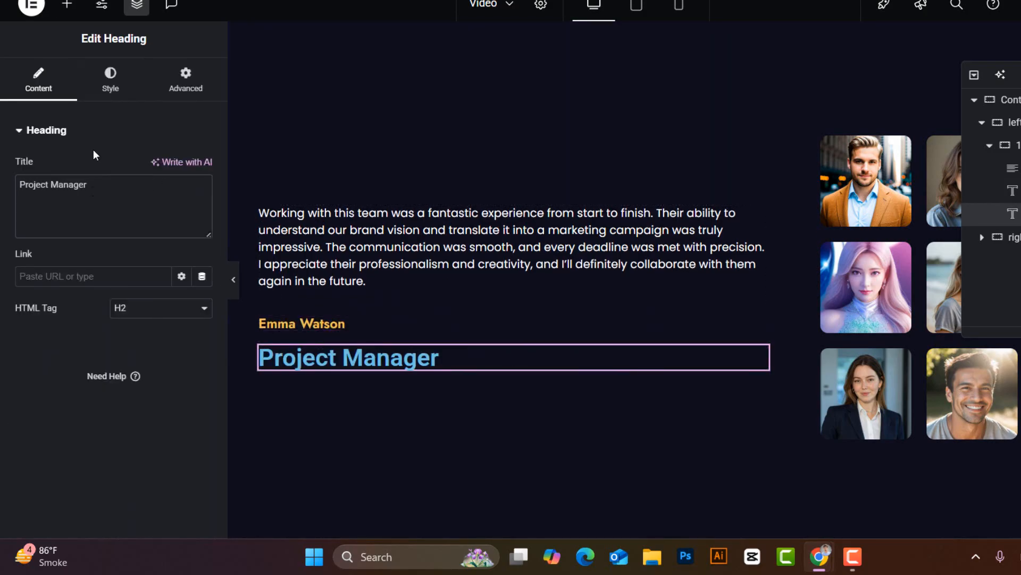
Step: Style the Project Manager heading with the Poppins family at 14 px in a lighter weight and the text colour #FFFFFF
{"action": "left_click", "coordinate": [114, 84]}
{"action": "left_click", "coordinate": [203, 209]}
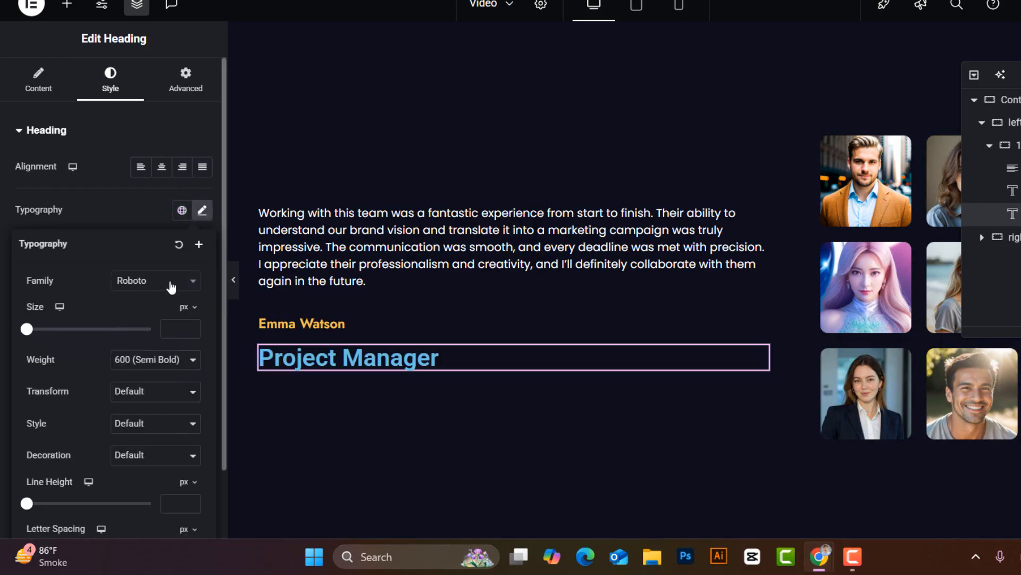
{"action": "left_click", "coordinate": [170, 281]}
{"action": "type", "text": "popp"}
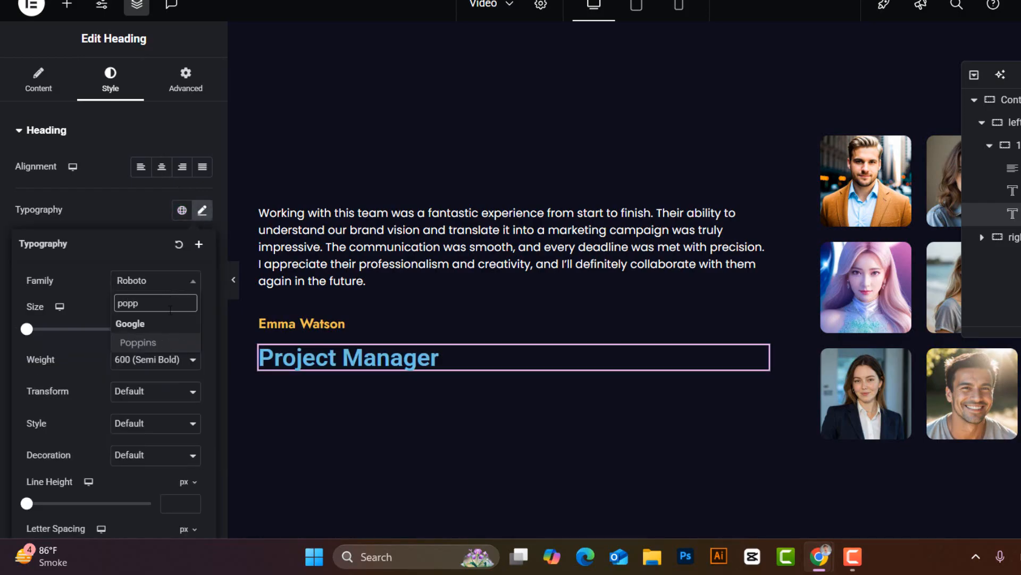
{"action": "left_click", "coordinate": [165, 343]}
{"action": "type", "text": "14"}
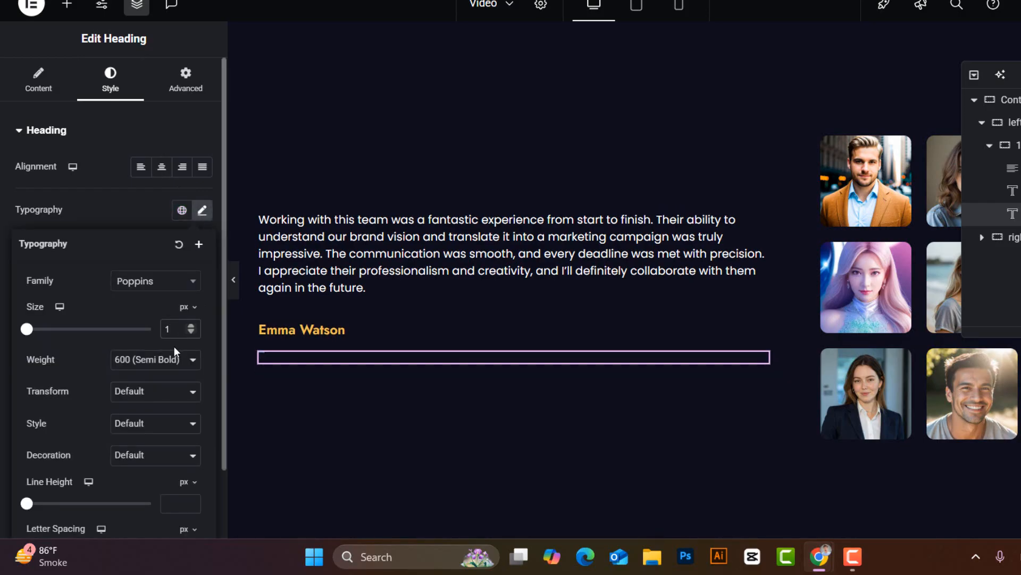
{"action": "left_click", "coordinate": [164, 365]}
{"action": "left_click", "coordinate": [146, 229]}
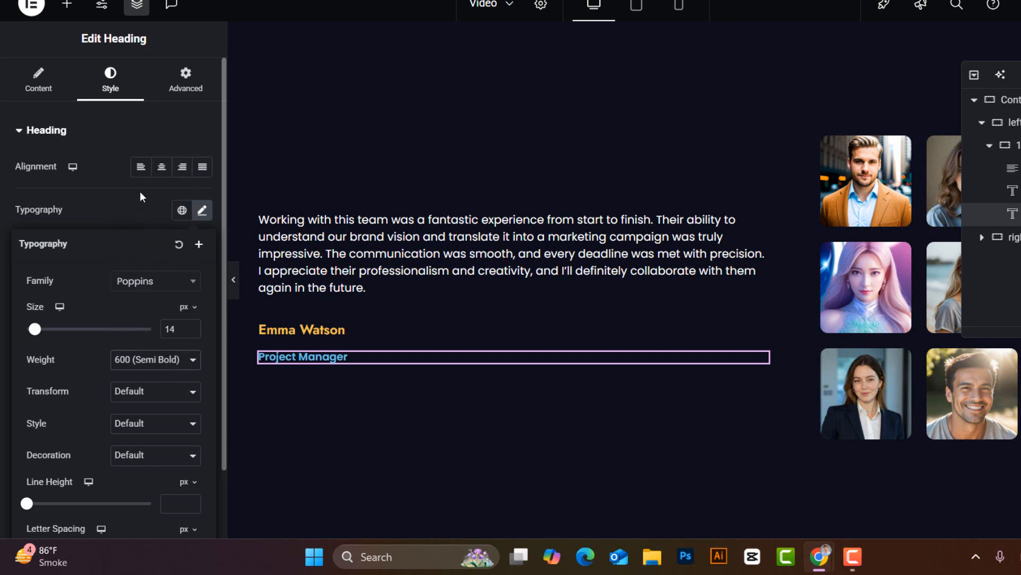
{"action": "left_click", "coordinate": [200, 212]}
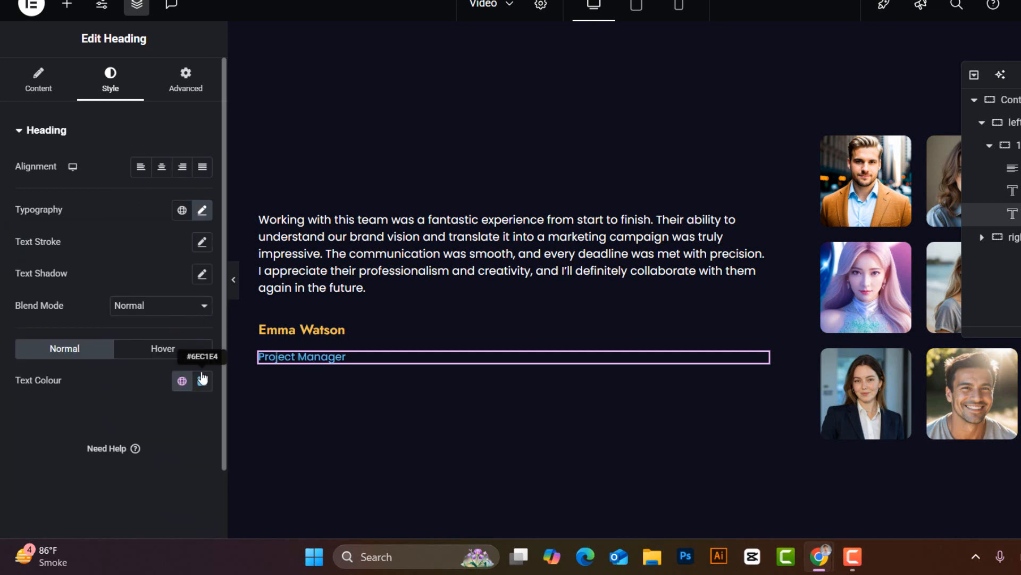
{"action": "left_click", "coordinate": [202, 378]}
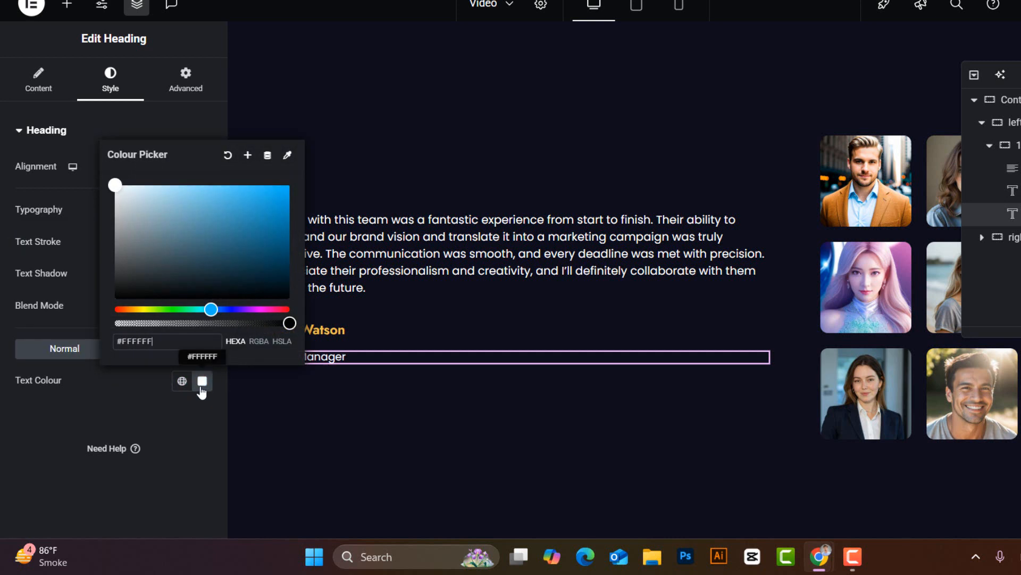
{"action": "left_click", "coordinate": [202, 387]}
Step: Collapse container 1 in the structure and set its column and row gaps to 5 px
{"action": "left_click", "coordinate": [991, 147]}
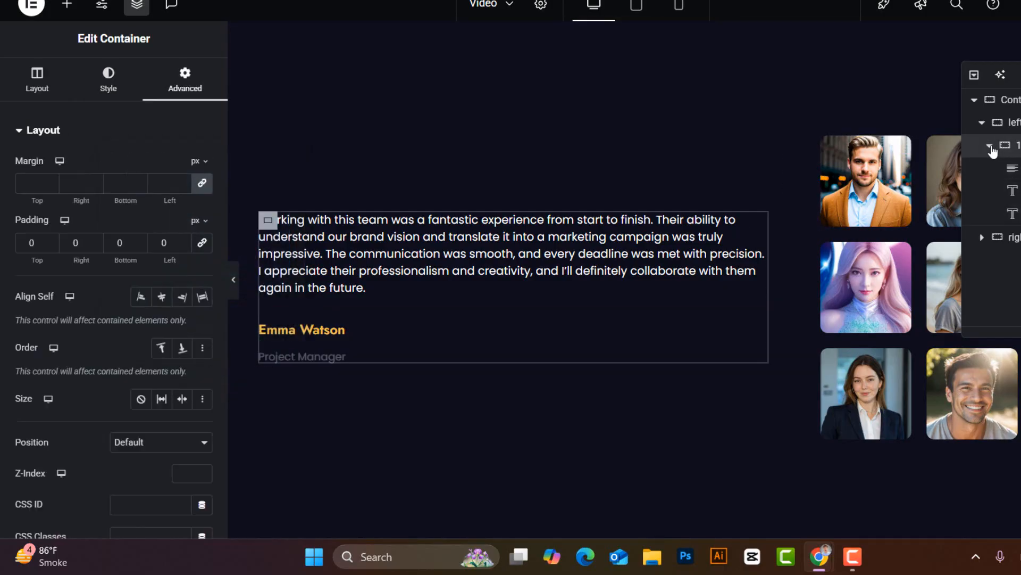
{"action": "left_click", "coordinate": [991, 146]}
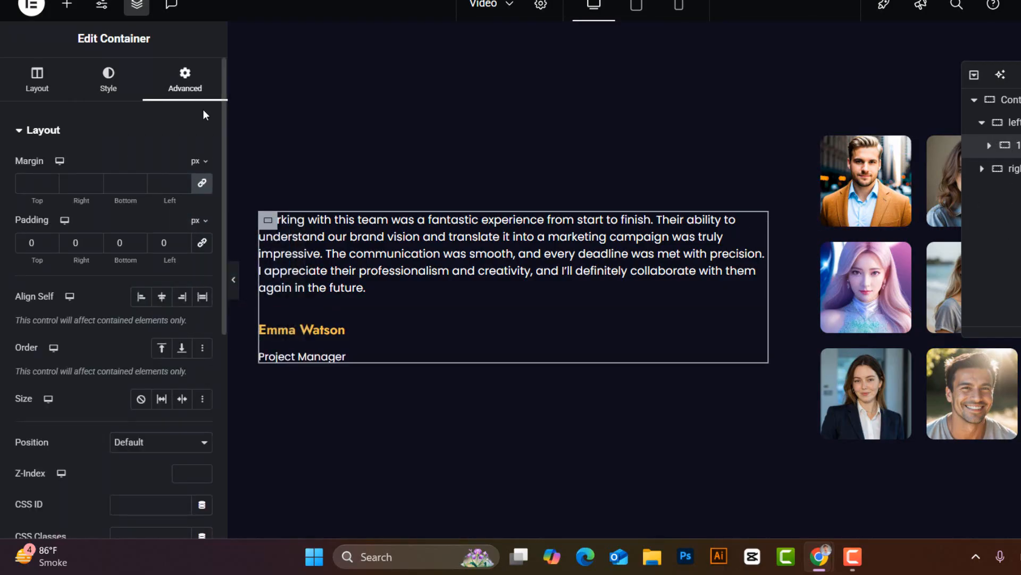
{"action": "scroll", "coordinate": [121, 238], "scroll_direction": "down", "scroll_amount": 4}
{"action": "scroll", "coordinate": [74, 131], "scroll_direction": "up", "scroll_amount": 4}
{"action": "left_click", "coordinate": [33, 85]}
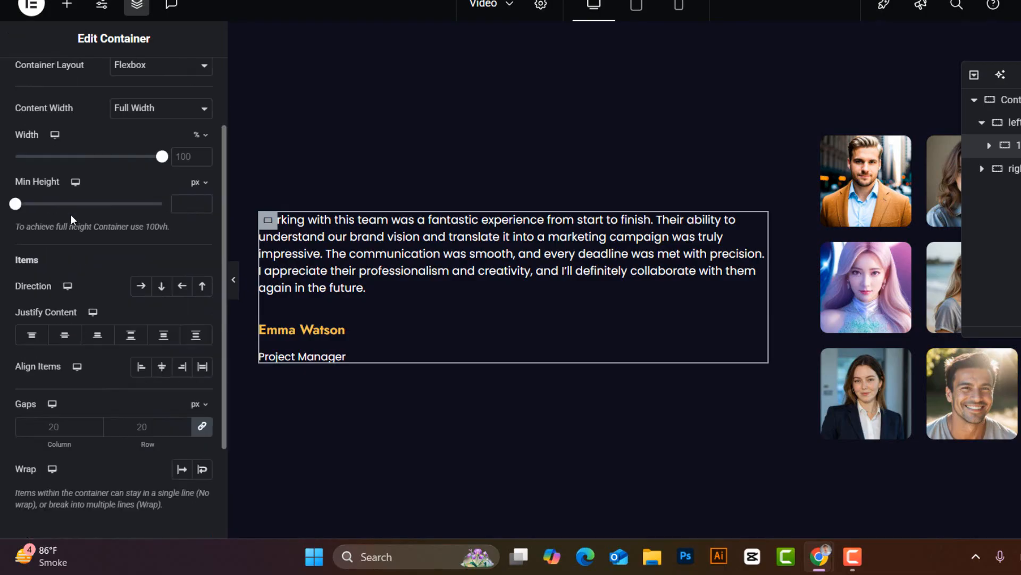
{"action": "scroll", "coordinate": [69, 319], "scroll_direction": "down", "scroll_amount": 2}
{"action": "type", "text": "5"}
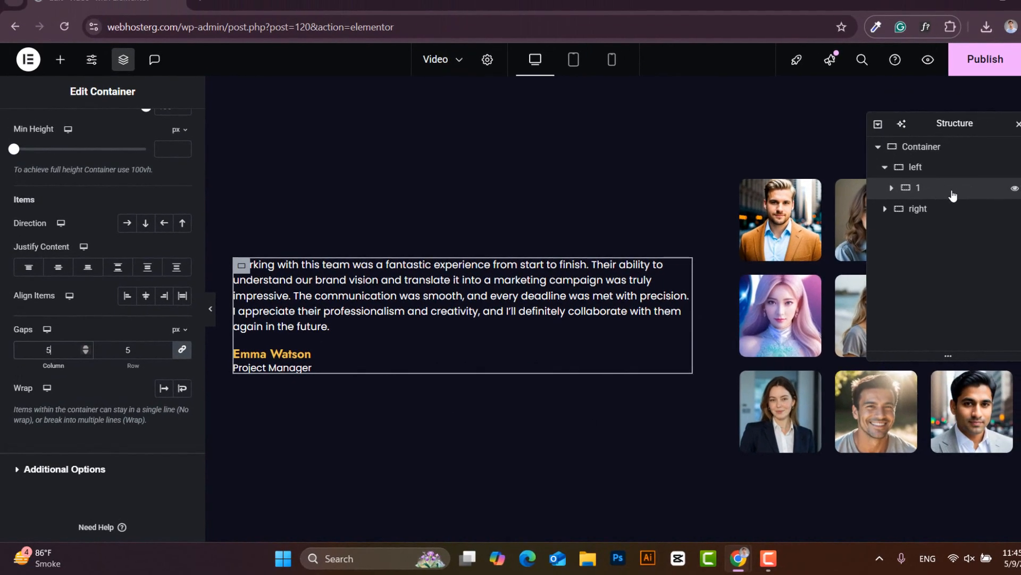
Step: Duplicate testimonial container 1 three times within the left container, naming the copies 2, 3 and 4
{"action": "right_click", "coordinate": [930, 192]}
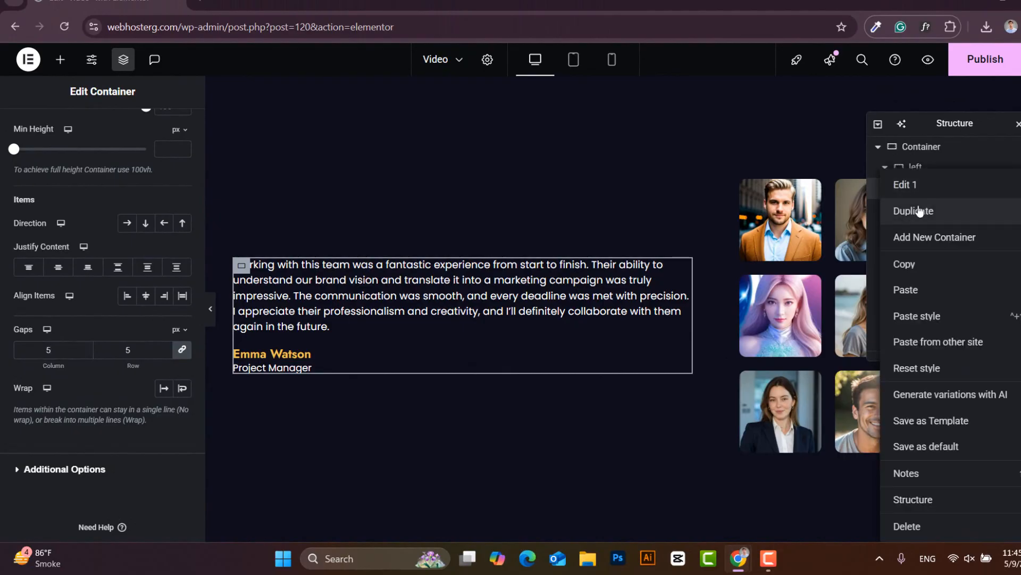
{"action": "left_click", "coordinate": [915, 209]}
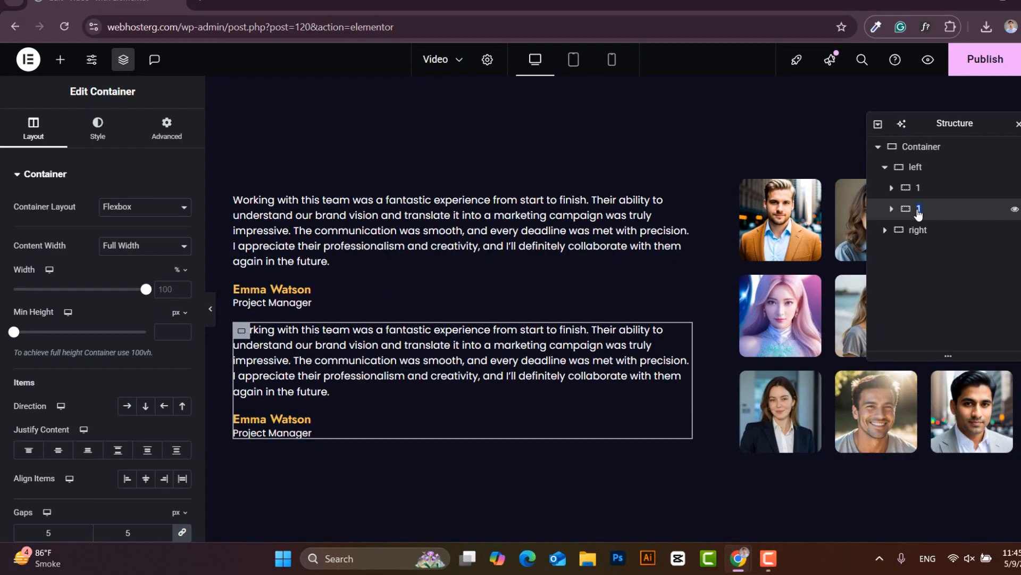
{"action": "right_click", "coordinate": [964, 220]}
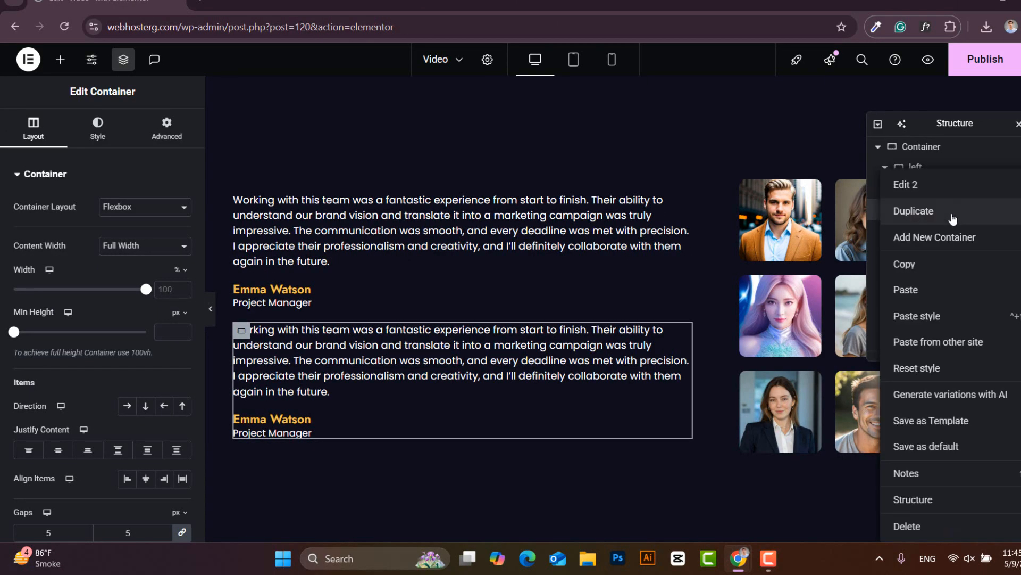
{"action": "left_click", "coordinate": [917, 213]}
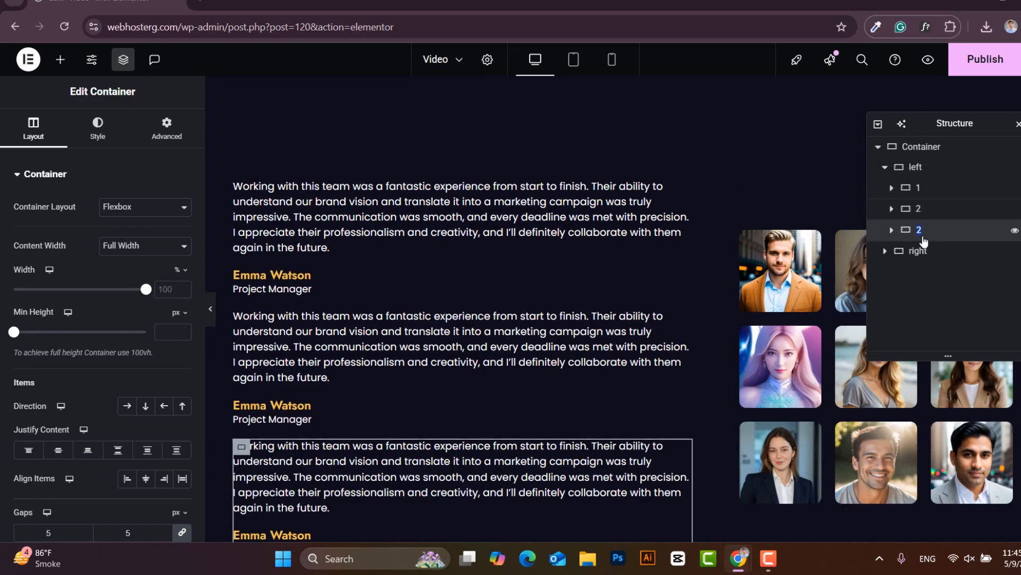
{"action": "right_click", "coordinate": [941, 235]}
{"action": "left_click", "coordinate": [927, 208]}
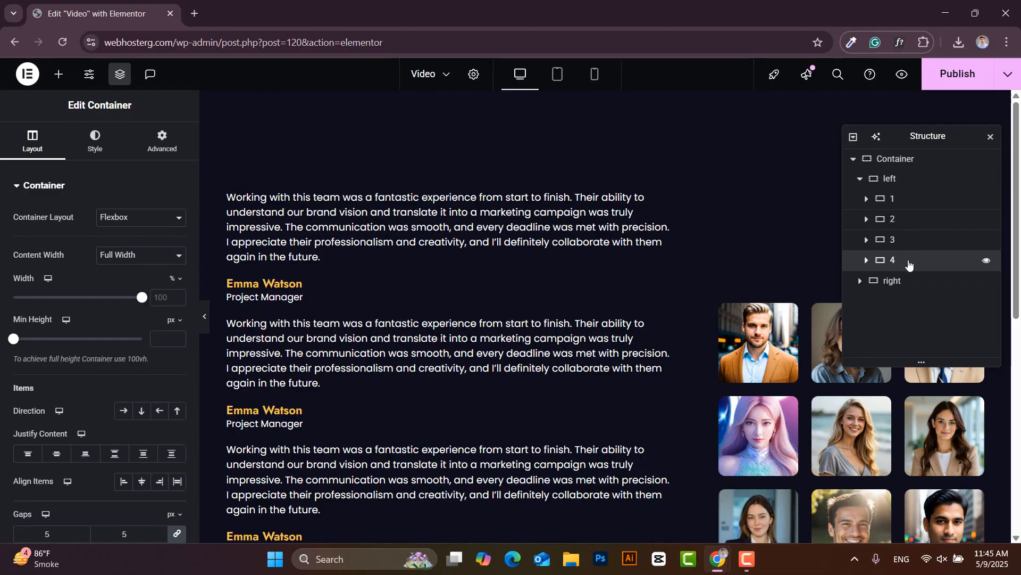
Step: Make three more duplicates of the testimonial container, starting from container 4, and name them 5, 6 and 7
{"action": "right_click", "coordinate": [909, 264]}
{"action": "left_click", "coordinate": [896, 219]}
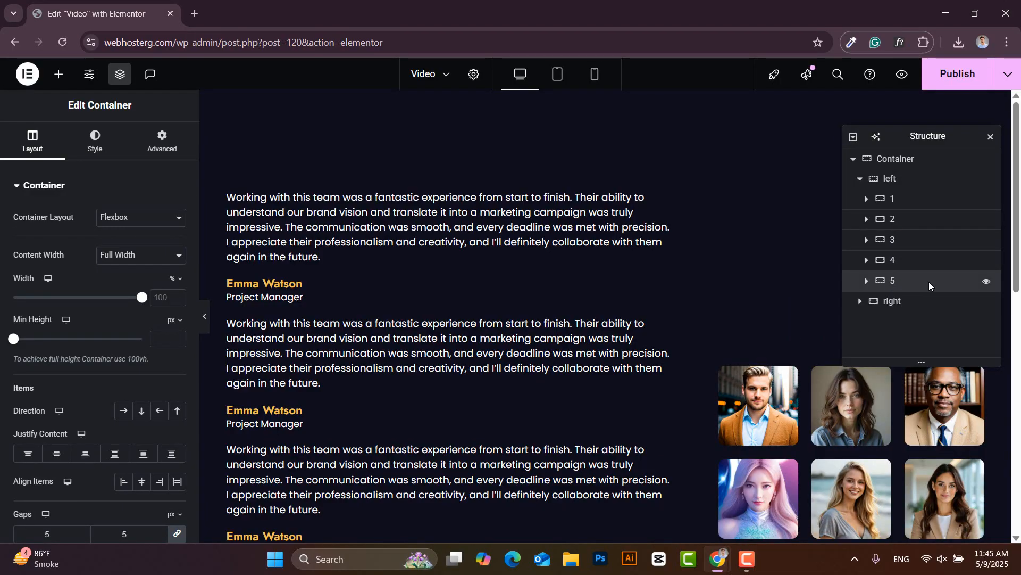
{"action": "right_click", "coordinate": [929, 282]}
{"action": "left_click", "coordinate": [883, 219]}
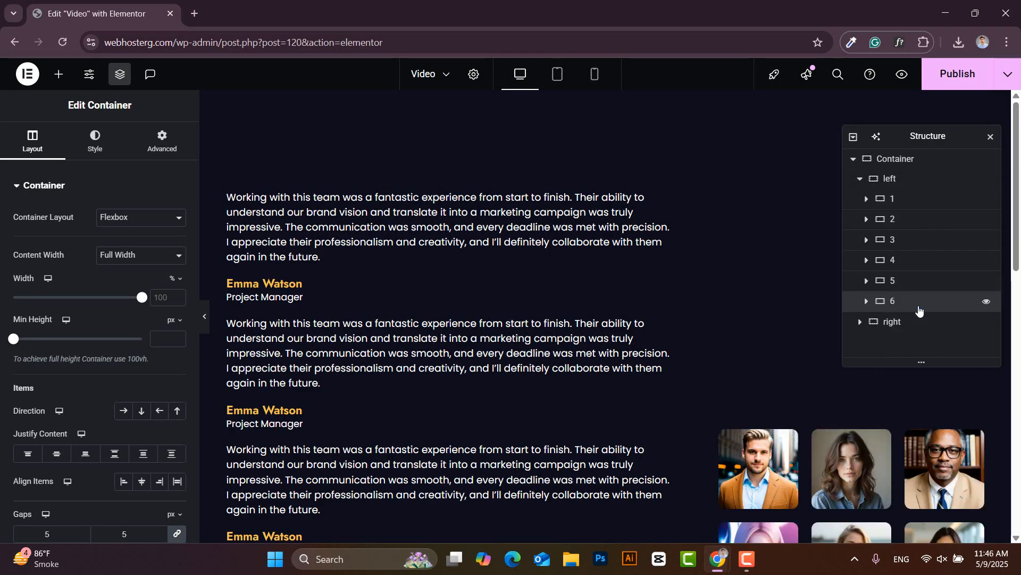
{"action": "right_click", "coordinate": [918, 310]}
{"action": "left_click", "coordinate": [890, 223]}
{"action": "double_click", "coordinate": [894, 321]}
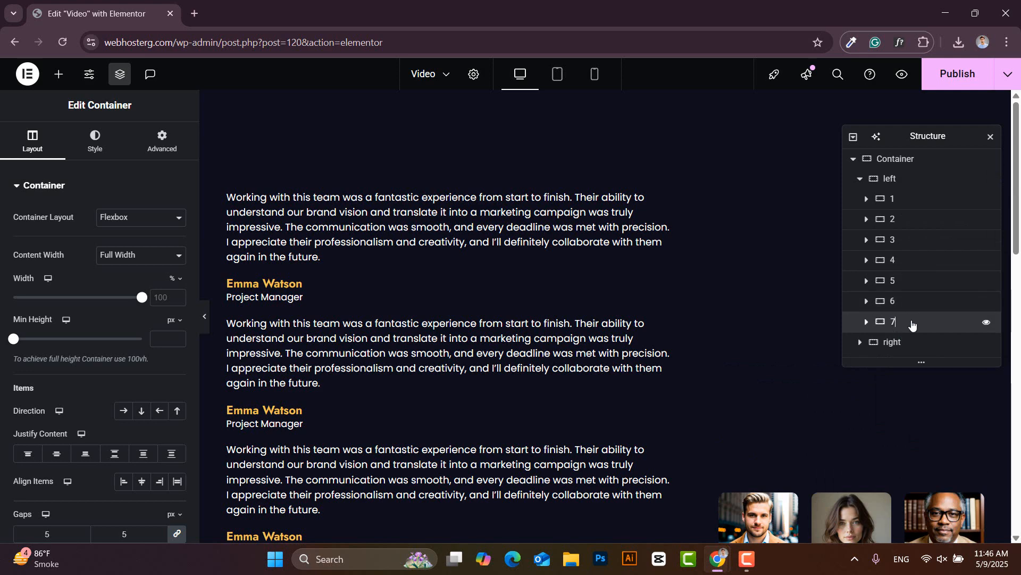
Step: Duplicate container 7 and then its copy, naming the two new testimonial containers 8 and 9
{"action": "right_click", "coordinate": [913, 324]}
{"action": "left_click", "coordinate": [888, 222]}
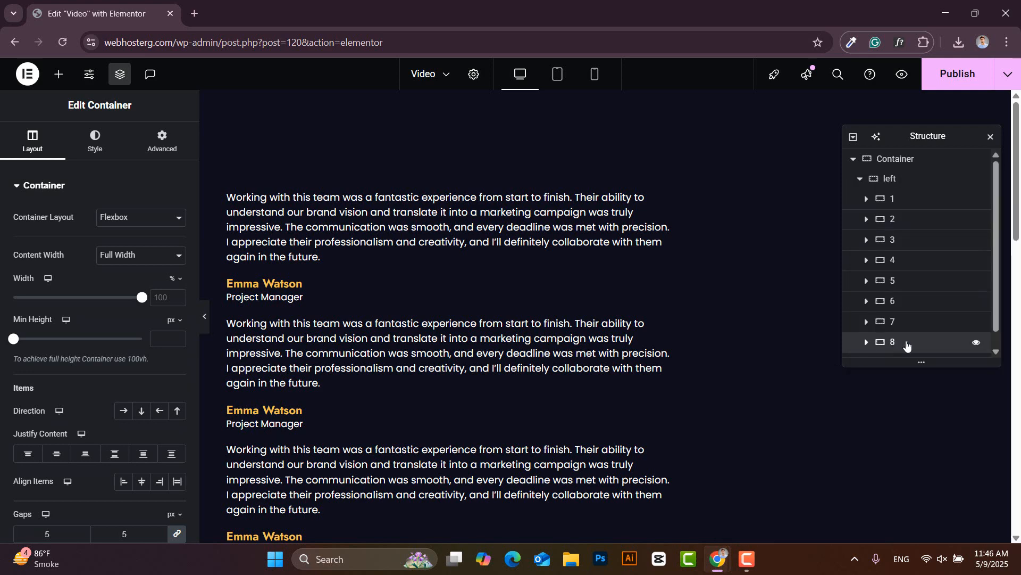
{"action": "right_click", "coordinate": [907, 346]}
{"action": "left_click", "coordinate": [889, 221]}
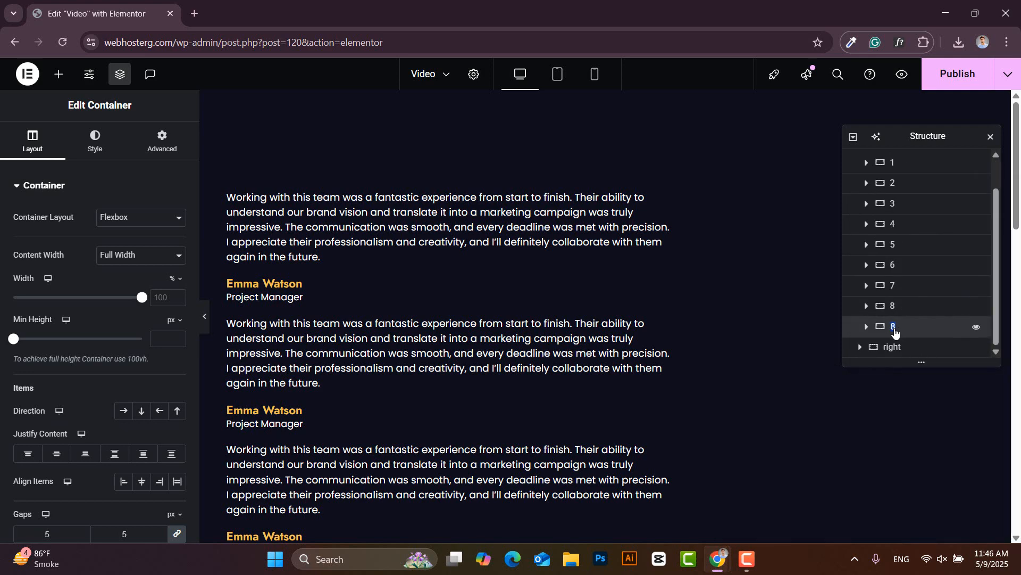
{"action": "scroll", "coordinate": [899, 261], "scroll_direction": "up", "scroll_amount": 2}
{"action": "scroll", "coordinate": [885, 299], "scroll_direction": "down", "scroll_amount": 2}
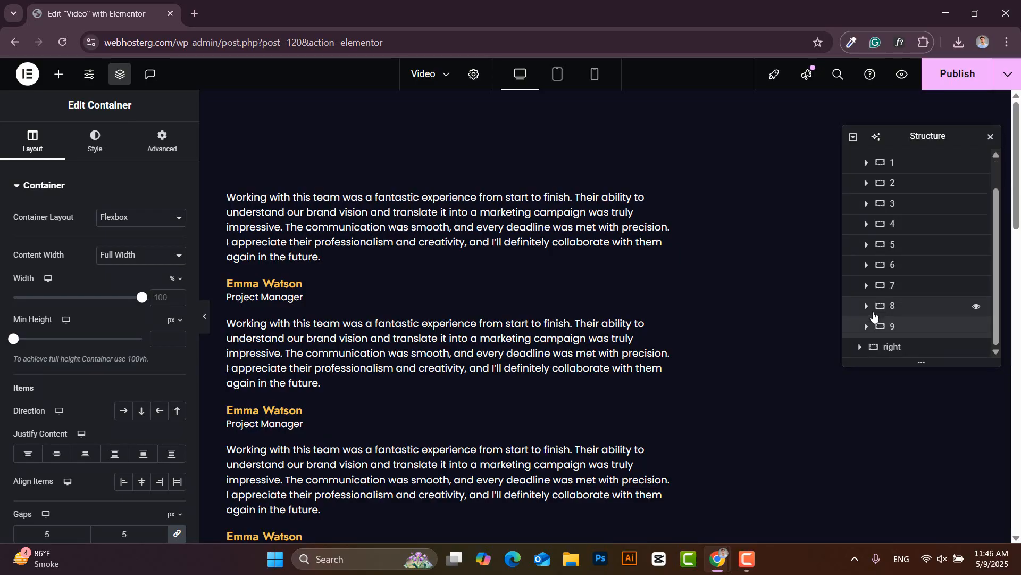
{"action": "left_click", "coordinate": [896, 328]}
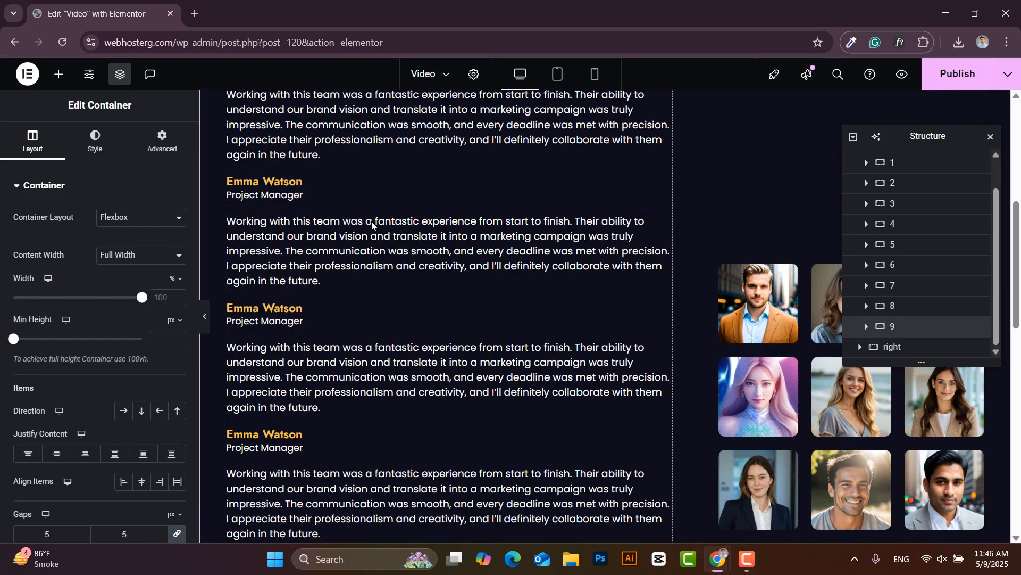
{"action": "scroll", "coordinate": [393, 227], "scroll_direction": "down", "scroll_amount": 2}
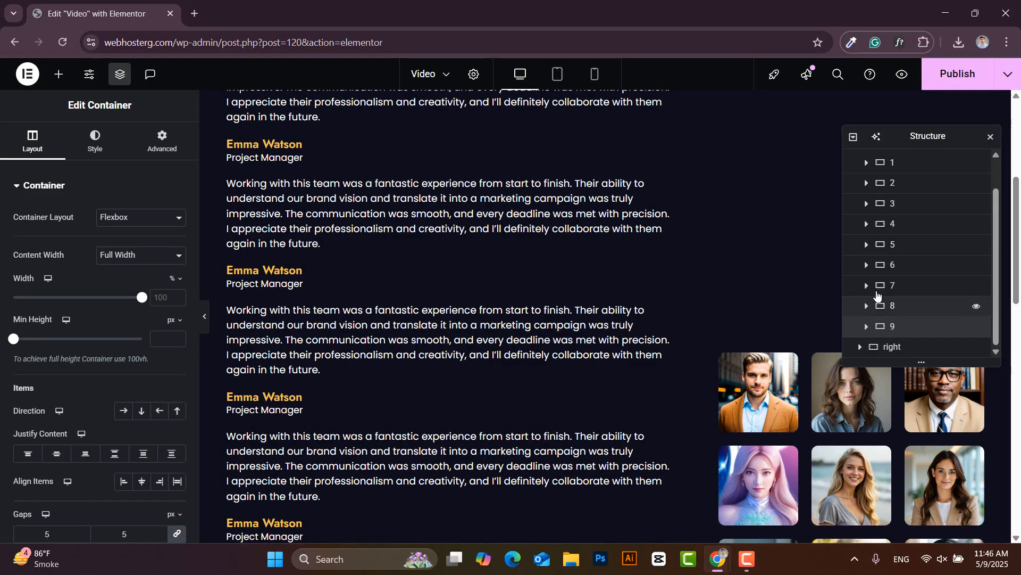
Step: Replace container 2's testimonial with the text about creative, detailed design work, change the client's name, and set the job title to Marketing Manager
{"action": "scroll", "coordinate": [586, 266], "scroll_direction": "up", "scroll_amount": 3}
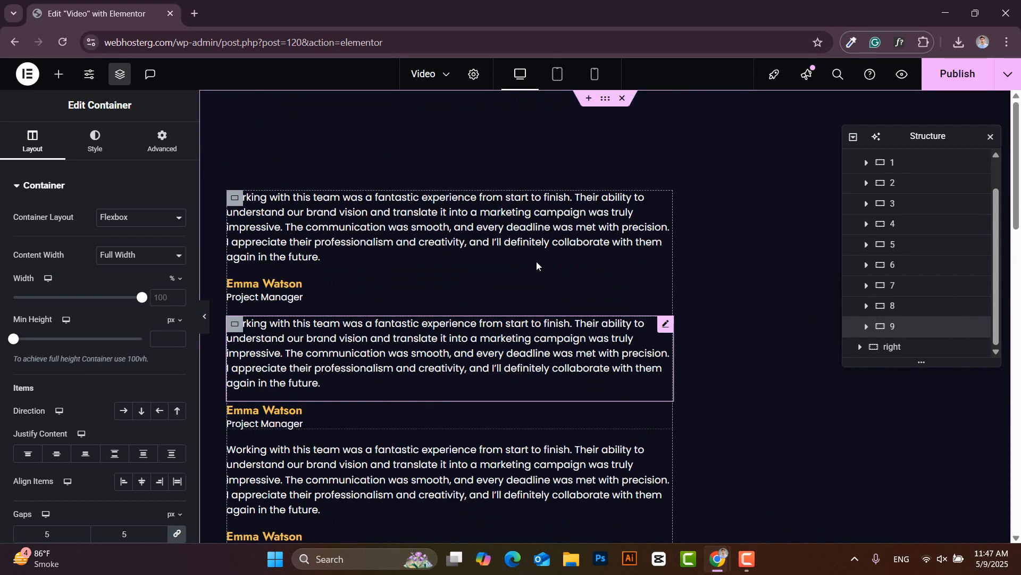
{"action": "left_click", "coordinate": [371, 355]}
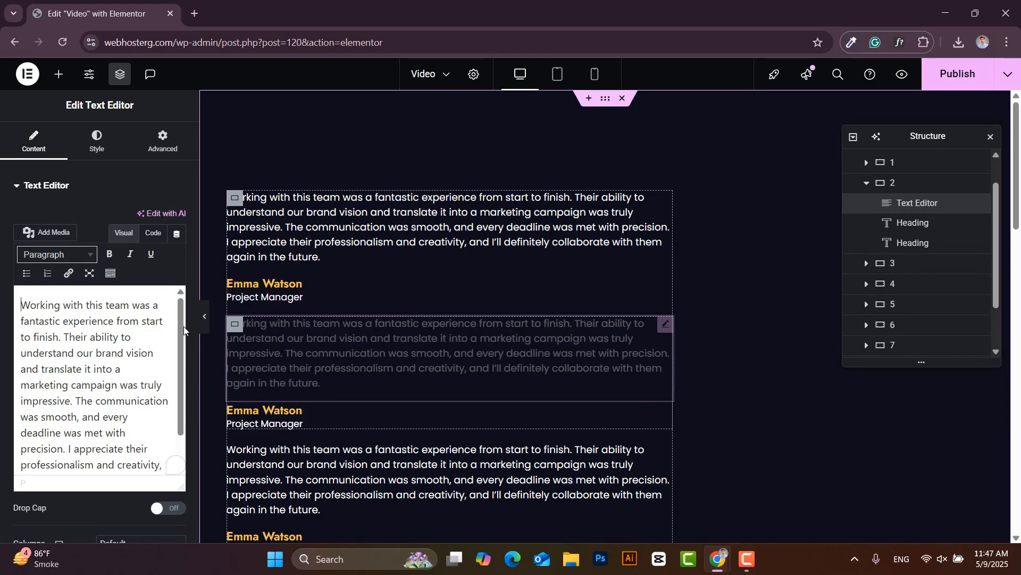
{"action": "triple_click", "coordinate": [122, 346]}
{"action": "type", "text": "I was thoroughly impressed by the level of creativity and detail put into the design work. The team took the time to understand my concept and delivered designs that perfectly matched my expectations. They were open to feedback and made revisions quickly and efficiently. It was refreshing to work with professionals who value both quality and client input."}
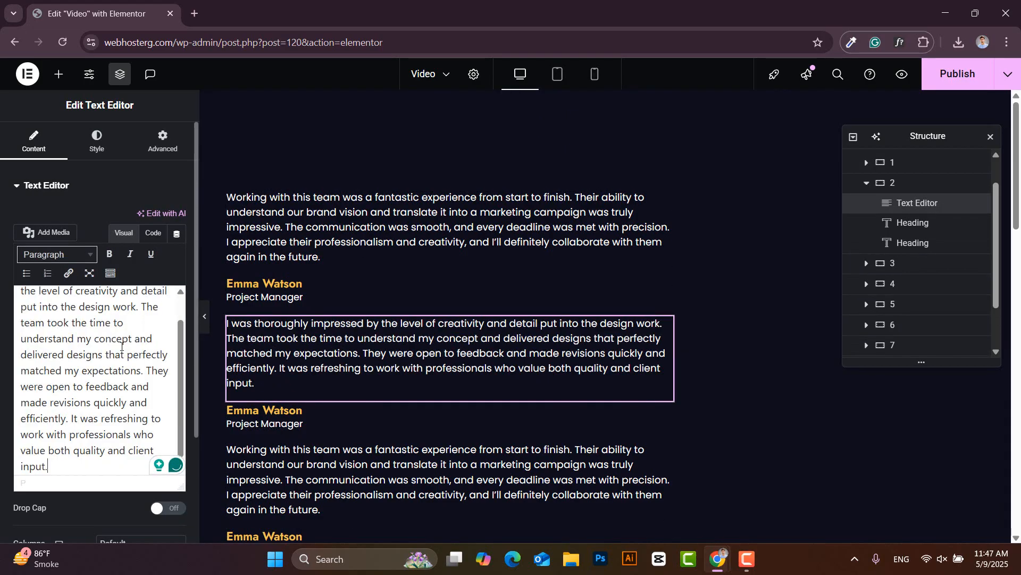
{"action": "left_click", "coordinate": [300, 415]}
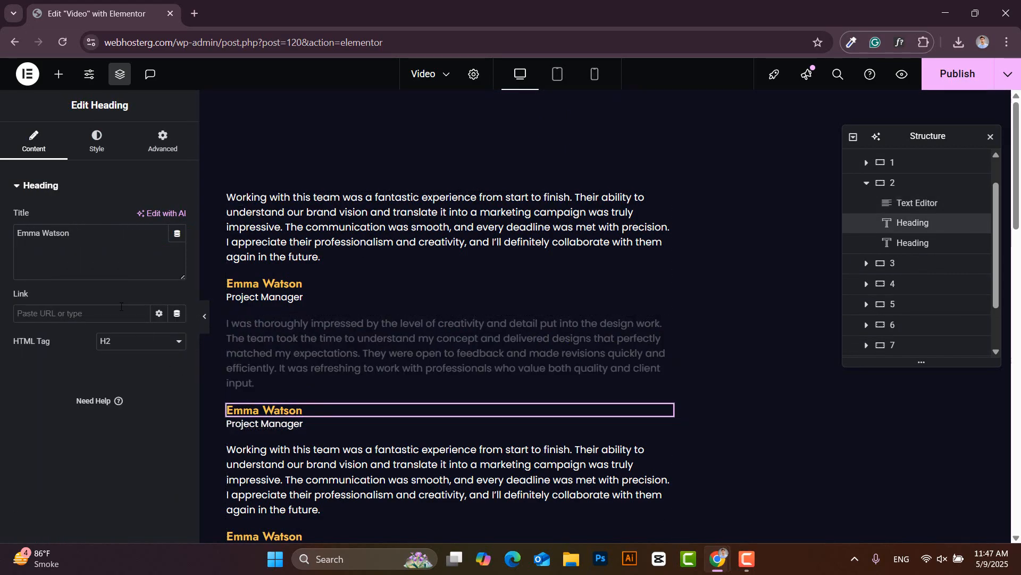
{"action": "left_click", "coordinate": [273, 425]}
{"action": "left_click_drag", "start_coordinate": [79, 233], "coordinate": [28, 234]}
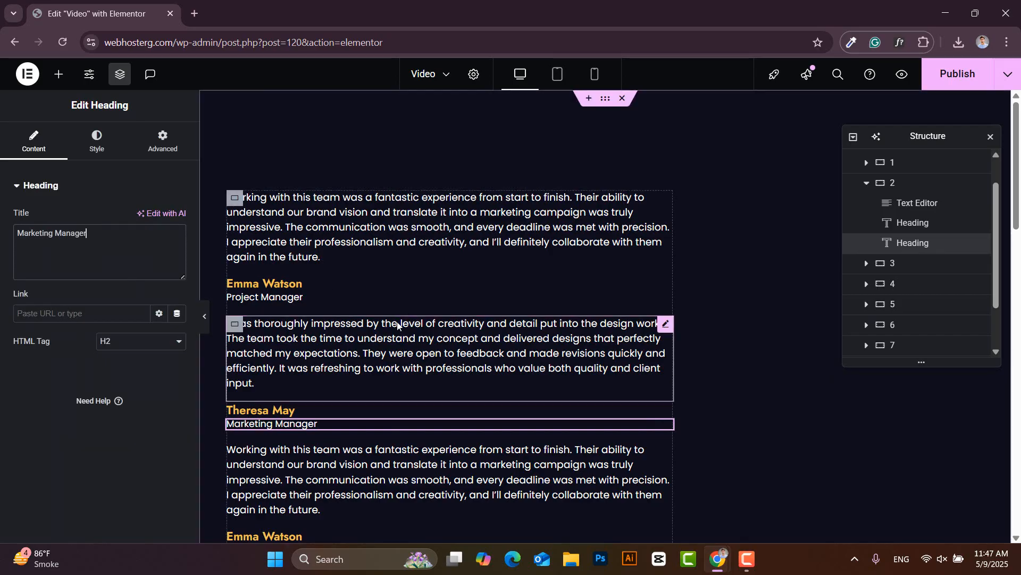
Step: Review the texts, names and job titles of all the testimonials in the left column
{"action": "scroll", "coordinate": [321, 367], "scroll_direction": "down", "scroll_amount": 15}
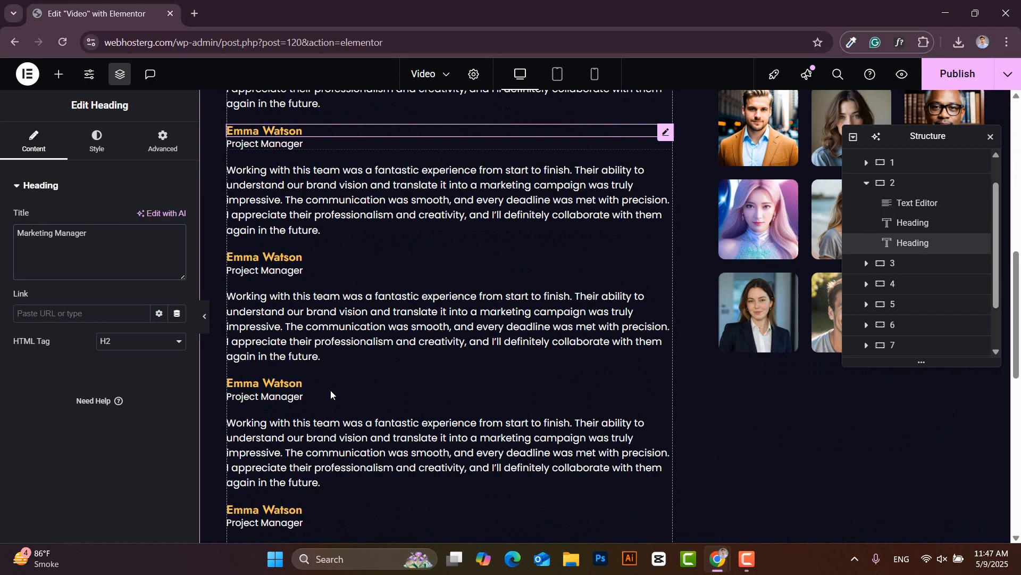
{"action": "scroll", "coordinate": [331, 391], "scroll_direction": "up", "scroll_amount": 15}
{"action": "scroll", "coordinate": [347, 330], "scroll_direction": "down", "scroll_amount": 2}
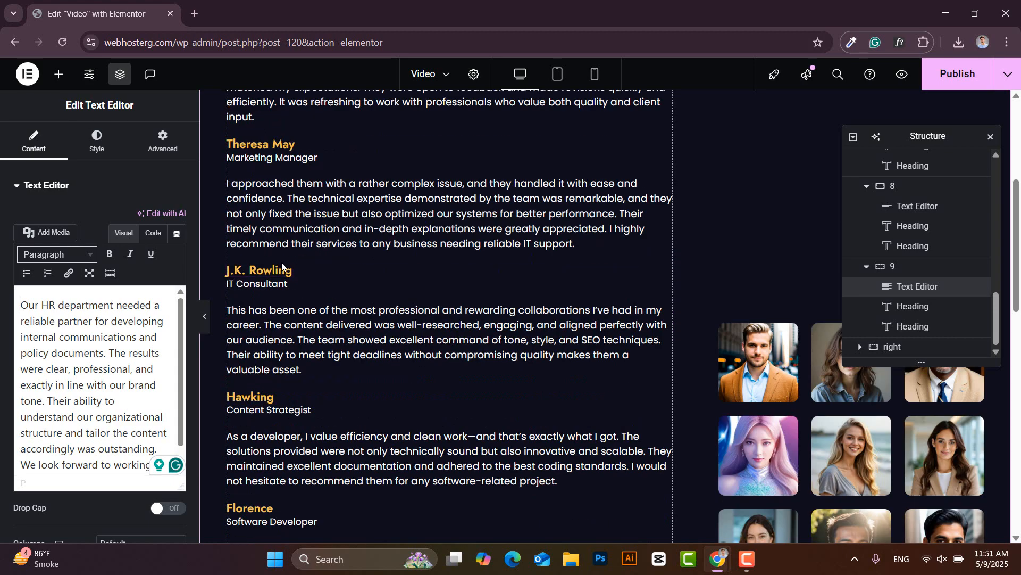
{"action": "scroll", "coordinate": [282, 263], "scroll_direction": "down", "scroll_amount": 15}
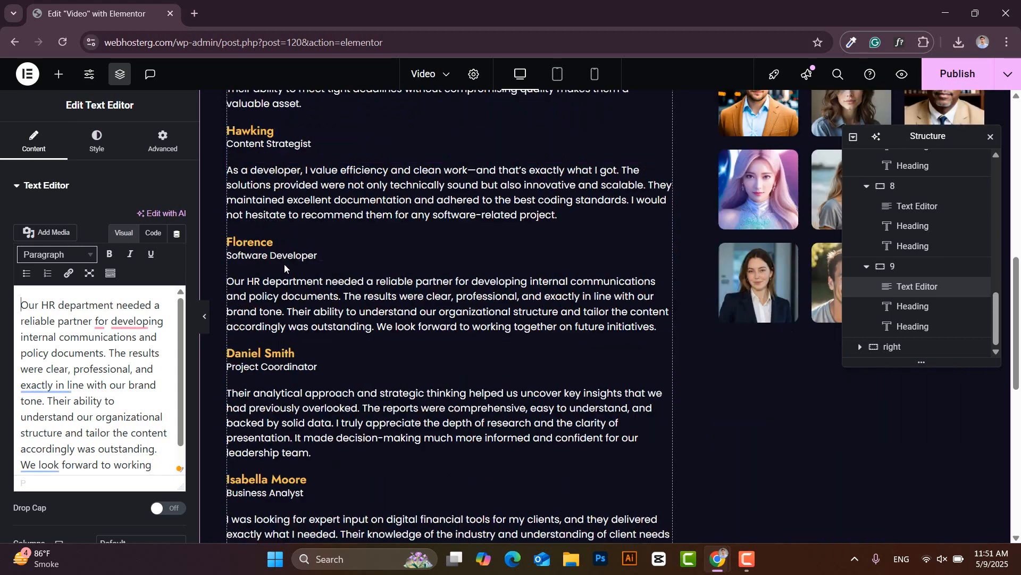
{"action": "scroll", "coordinate": [295, 294], "scroll_direction": "up", "scroll_amount": 15}
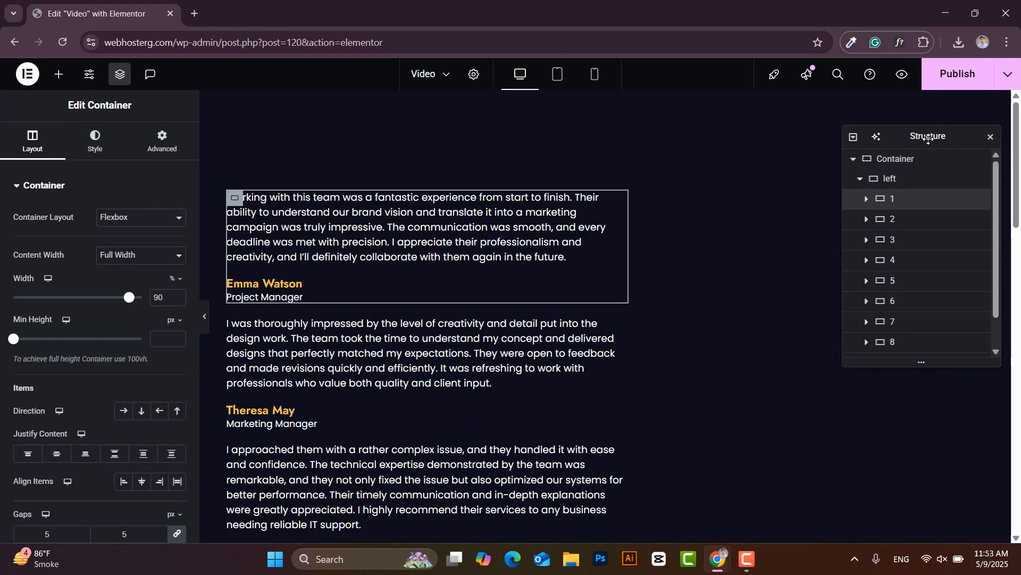
Step: Move the structure list closer to the testimonials and give container 1 the CSS class text-details
{"action": "left_click_drag", "start_coordinate": [930, 138], "coordinate": [726, 144]}
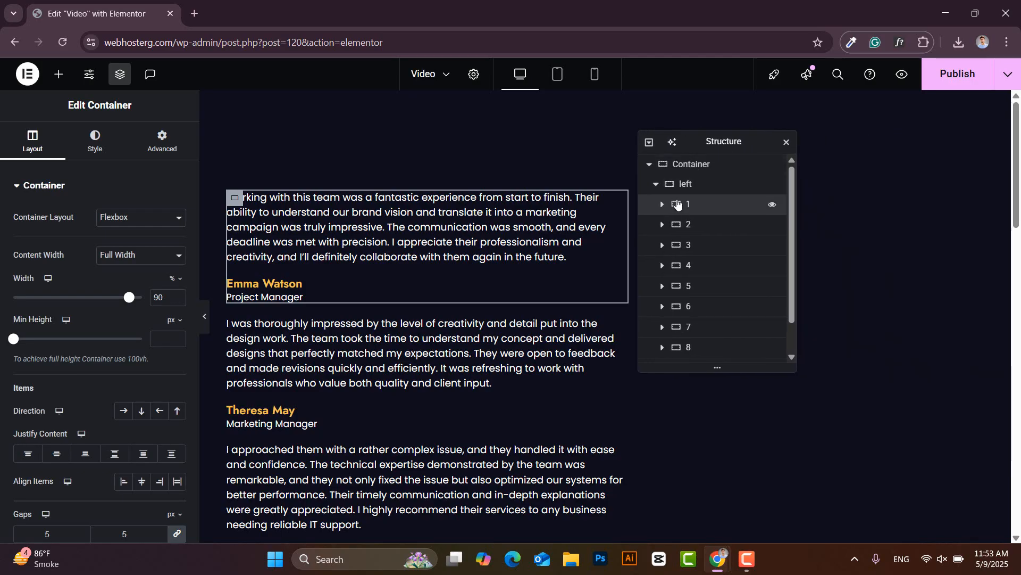
{"action": "left_click", "coordinate": [162, 143]}
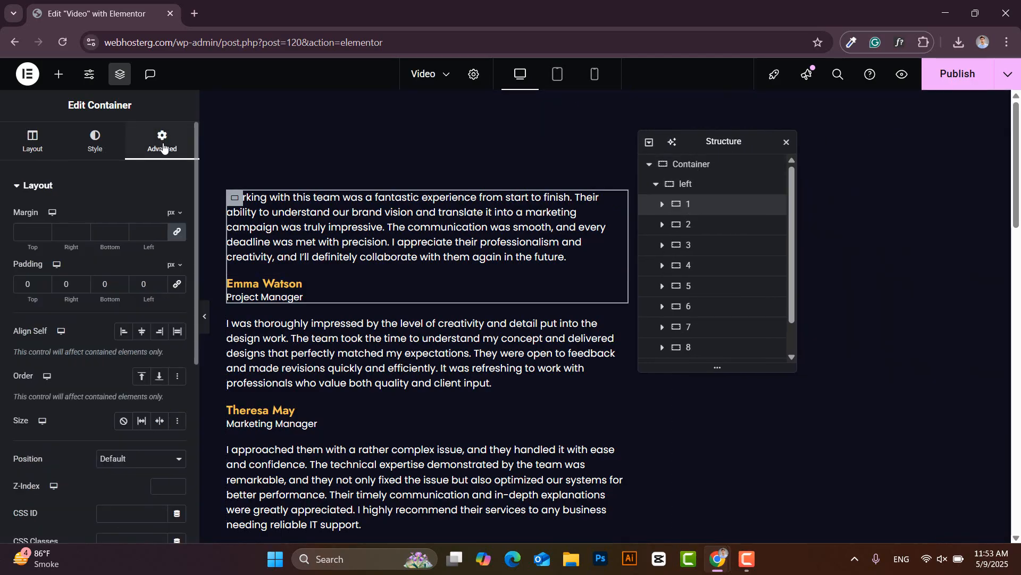
{"action": "scroll", "coordinate": [133, 261], "scroll_direction": "down", "scroll_amount": 3}
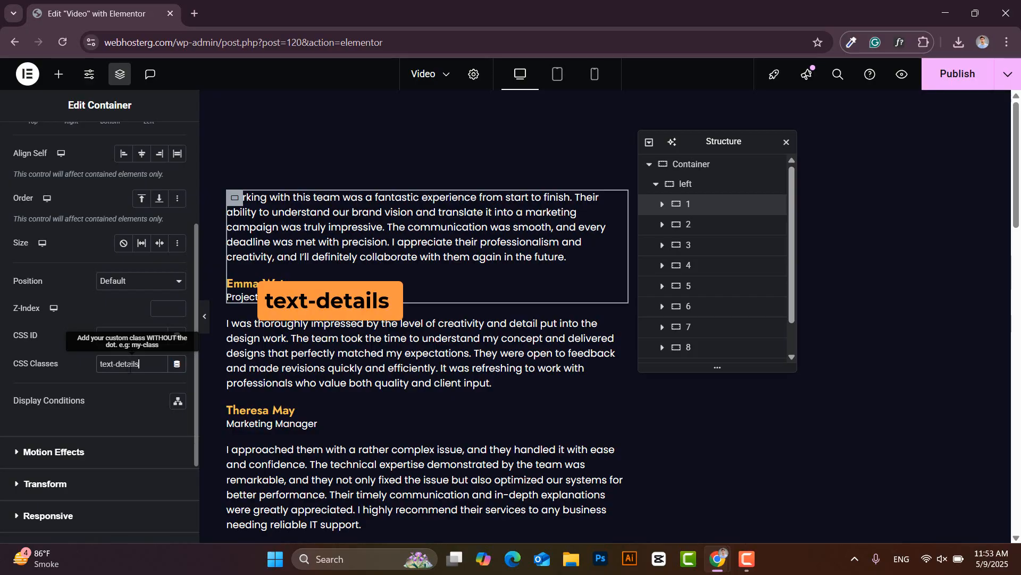
{"action": "left_click_drag", "start_coordinate": [141, 364], "coordinate": [96, 370]}
{"action": "left_click", "coordinate": [86, 372]}
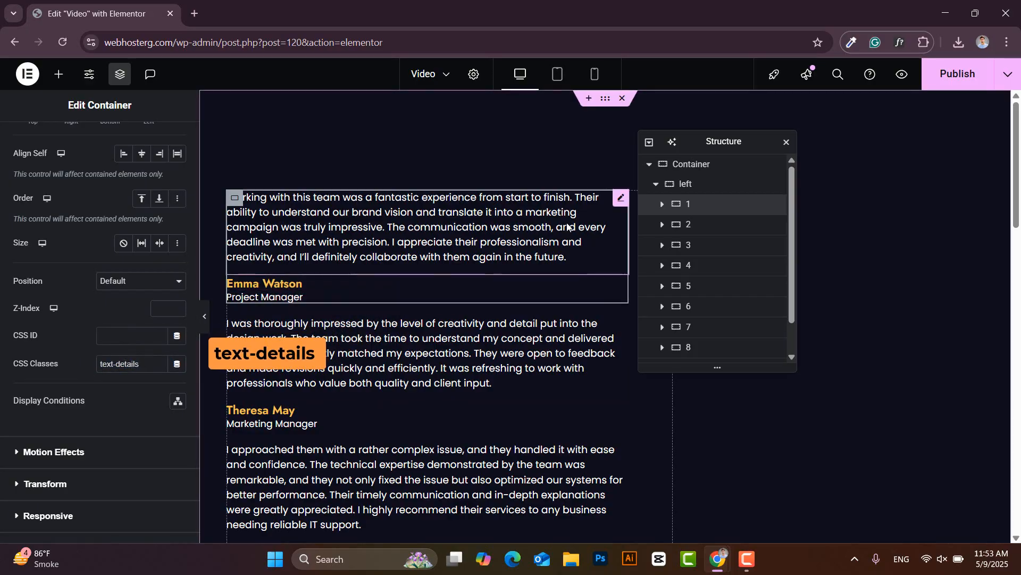
Step: Assign the CSS class text-details to testimonial container 2 and copy the class name
{"action": "left_click", "coordinate": [772, 224]}
{"action": "left_click", "coordinate": [161, 142]}
{"action": "scroll", "coordinate": [139, 289], "scroll_direction": "down", "scroll_amount": 3}
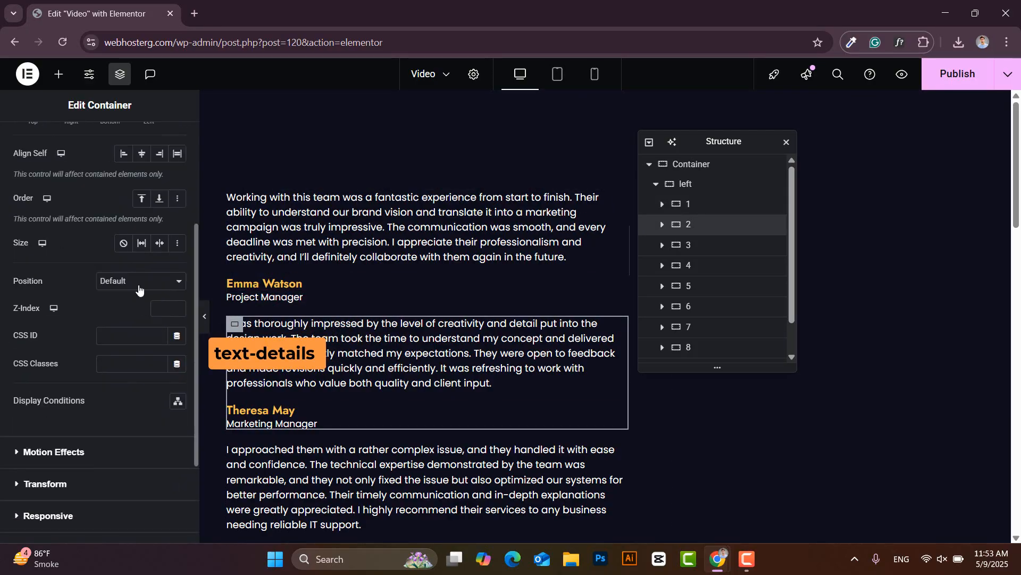
{"action": "left_click_drag", "start_coordinate": [139, 364], "coordinate": [99, 364]}
{"action": "key", "text": "ctrl+c"}
Step: Apply the copied CSS class text-details to testimonial containers 3 and 4
{"action": "left_click", "coordinate": [686, 244]}
{"action": "left_click", "coordinate": [161, 146]}
{"action": "scroll", "coordinate": [144, 298], "scroll_direction": "down", "scroll_amount": 3}
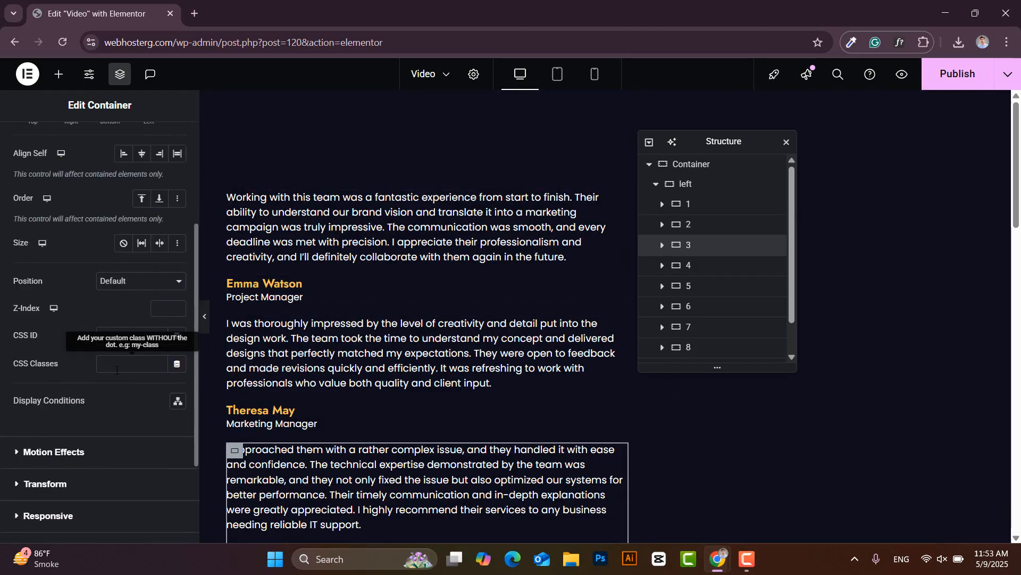
{"action": "left_click", "coordinate": [133, 364]}
{"action": "key", "text": "ctrl+v"}
{"action": "left_click", "coordinate": [692, 265]}
{"action": "left_click", "coordinate": [170, 144]}
{"action": "scroll", "coordinate": [150, 298], "scroll_direction": "down", "scroll_amount": 3}
{"action": "left_click", "coordinate": [133, 364]}
{"action": "key", "text": "ctrl+v"}
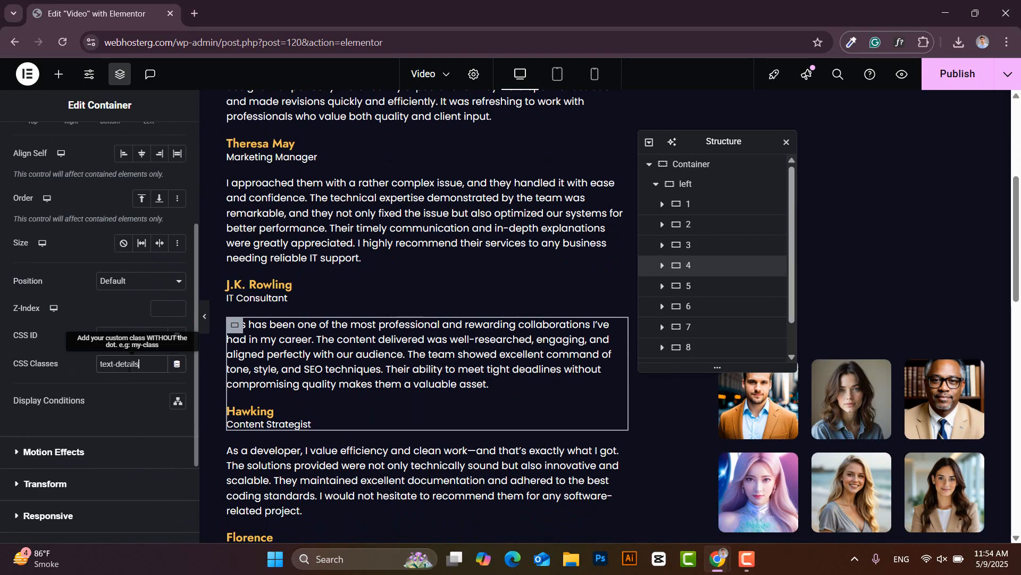
Step: Apply the CSS class text-details to testimonial containers 5 and 6
{"action": "left_click", "coordinate": [692, 286]}
{"action": "left_click", "coordinate": [169, 145]}
{"action": "scroll", "coordinate": [147, 328], "scroll_direction": "down", "scroll_amount": 3}
{"action": "left_click", "coordinate": [133, 274]}
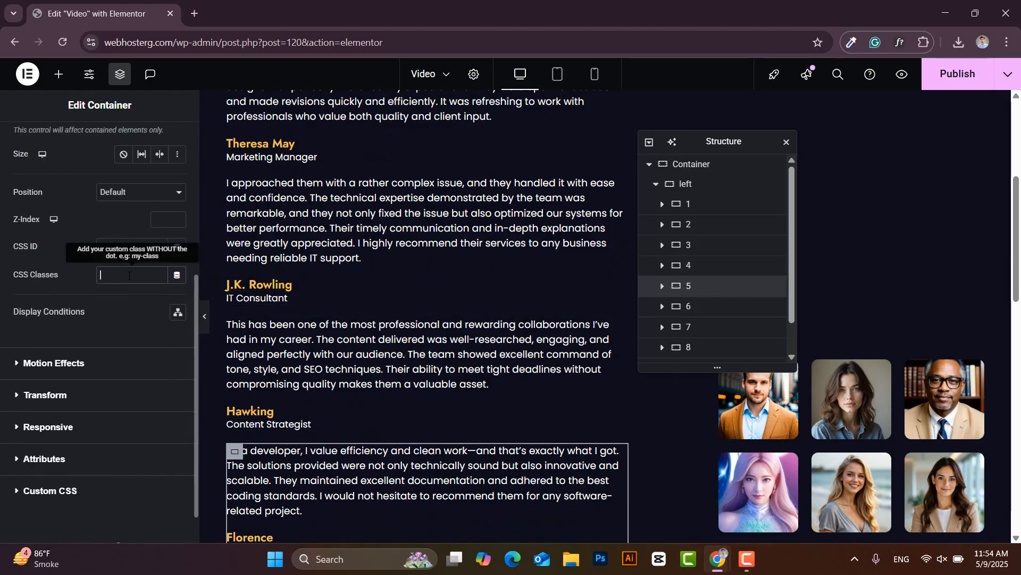
{"action": "key", "text": "ctrl+v"}
{"action": "left_click", "coordinate": [691, 306]}
{"action": "left_click", "coordinate": [169, 145]}
{"action": "scroll", "coordinate": [141, 290], "scroll_direction": "down", "scroll_amount": 3}
{"action": "left_click", "coordinate": [133, 274]}
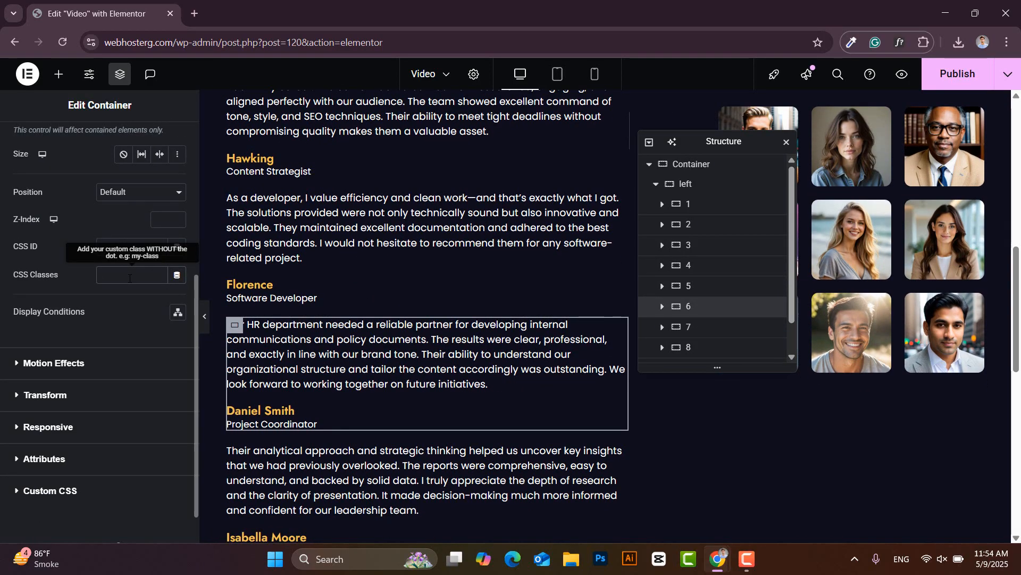
{"action": "key", "text": "ctrl+v"}
Step: Apply the CSS class text-details to testimonial containers 7 and 8
{"action": "left_click", "coordinate": [686, 327]}
{"action": "left_click", "coordinate": [169, 144]}
{"action": "scroll", "coordinate": [162, 223], "scroll_direction": "down", "scroll_amount": 3}
{"action": "left_click", "coordinate": [133, 231]}
{"action": "key", "text": "ctrl+v"}
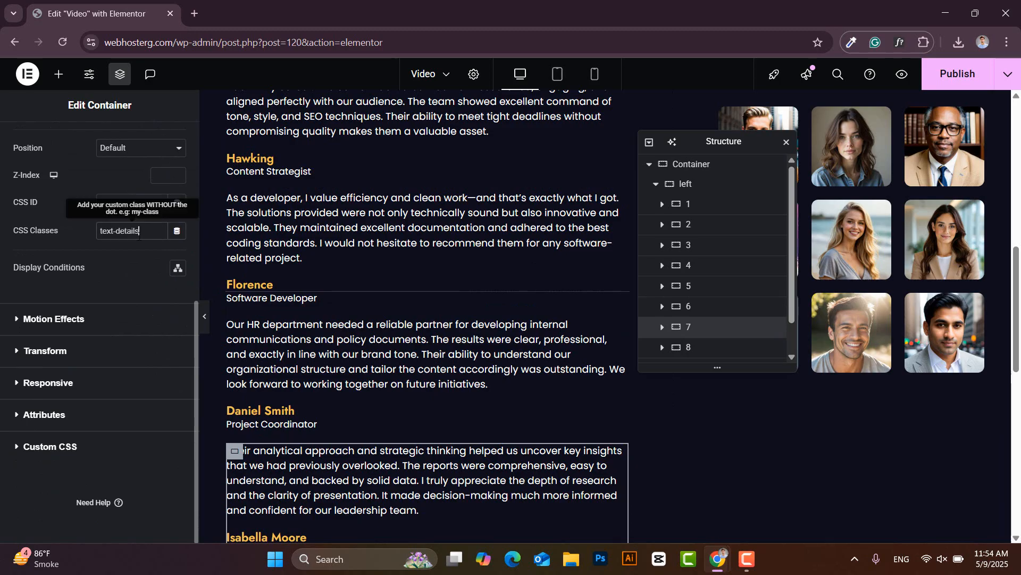
{"action": "left_click", "coordinate": [686, 347]}
{"action": "left_click", "coordinate": [169, 144]}
{"action": "scroll", "coordinate": [131, 300], "scroll_direction": "down", "scroll_amount": 3}
{"action": "left_click", "coordinate": [133, 275]}
{"action": "key", "text": "ctrl+v"}
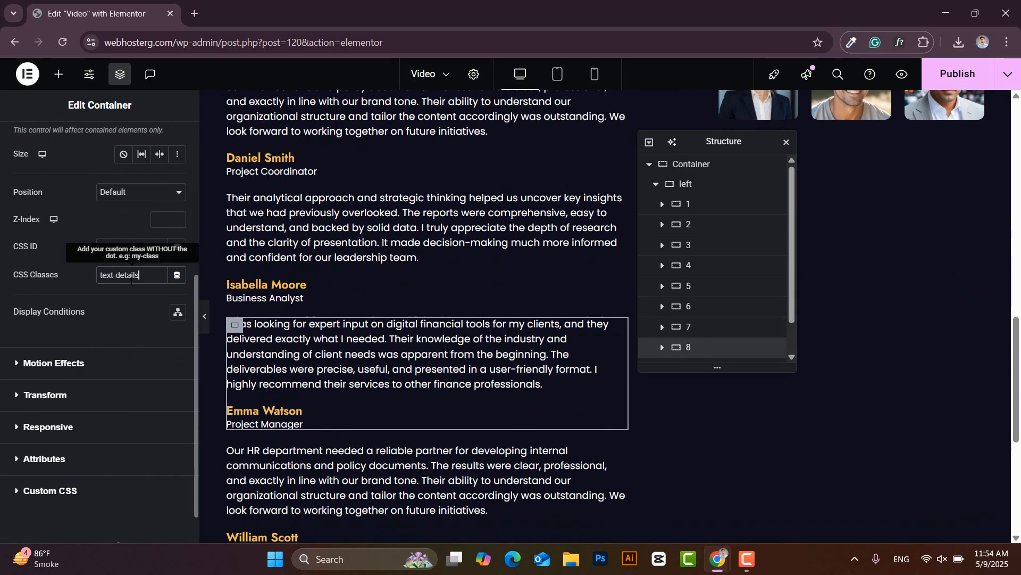
Step: Apply the CSS class text-details to testimonial container 9, the last one in the left container
{"action": "scroll", "coordinate": [713, 266], "scroll_direction": "down", "scroll_amount": 1}
{"action": "left_click", "coordinate": [686, 332]}
{"action": "left_click", "coordinate": [169, 145]}
{"action": "scroll", "coordinate": [153, 244], "scroll_direction": "down", "scroll_amount": 2}
{"action": "scroll", "coordinate": [155, 244], "scroll_direction": "down", "scroll_amount": 2}
{"action": "left_click", "coordinate": [123, 276]}
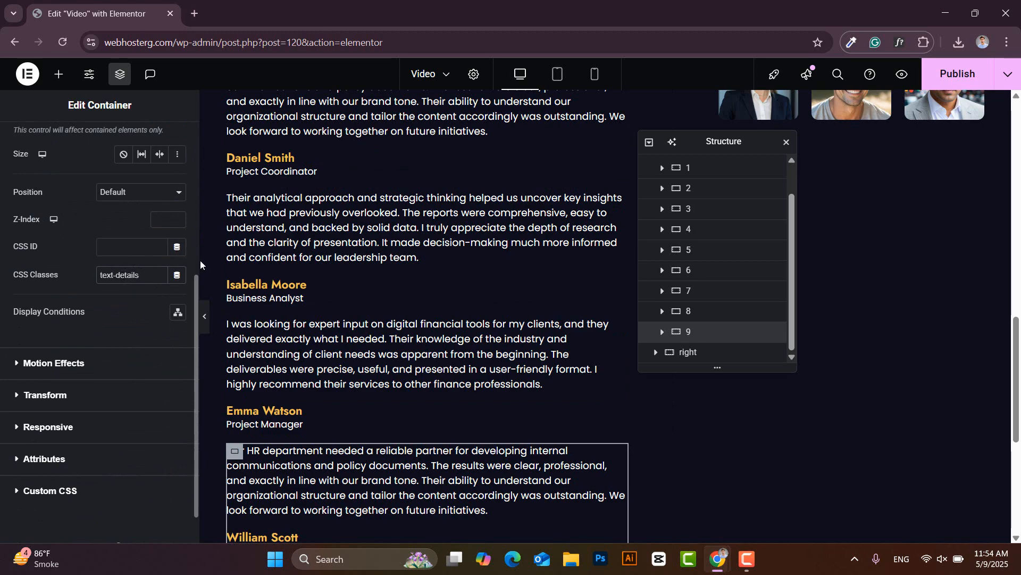
Step: Add the class active after text-details in testimonial container 1's CSS classes
{"action": "scroll", "coordinate": [692, 223], "scroll_direction": "up", "scroll_amount": 2}
{"action": "left_click", "coordinate": [690, 205]}
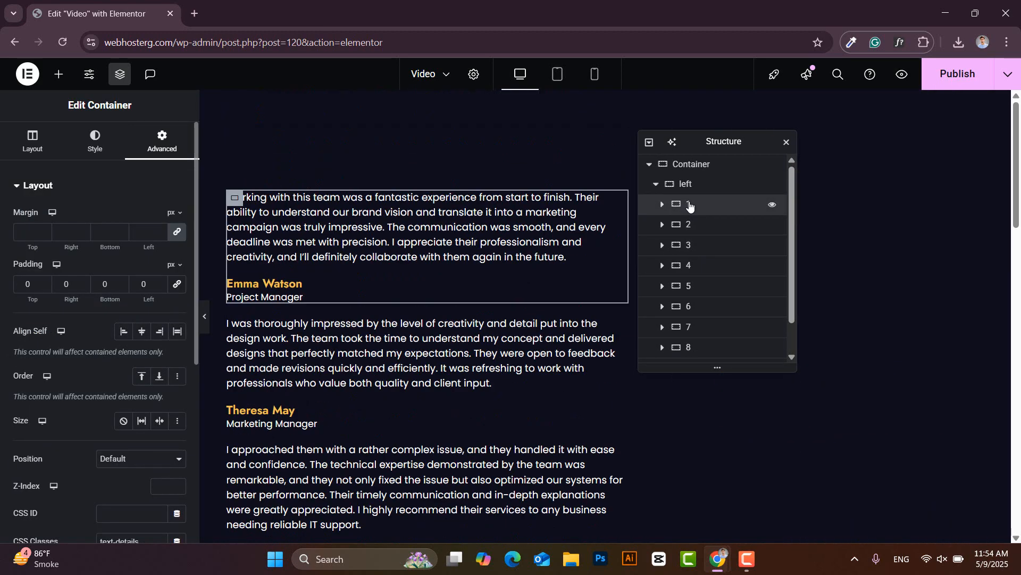
{"action": "scroll", "coordinate": [146, 302], "scroll_direction": "down", "scroll_amount": 6}
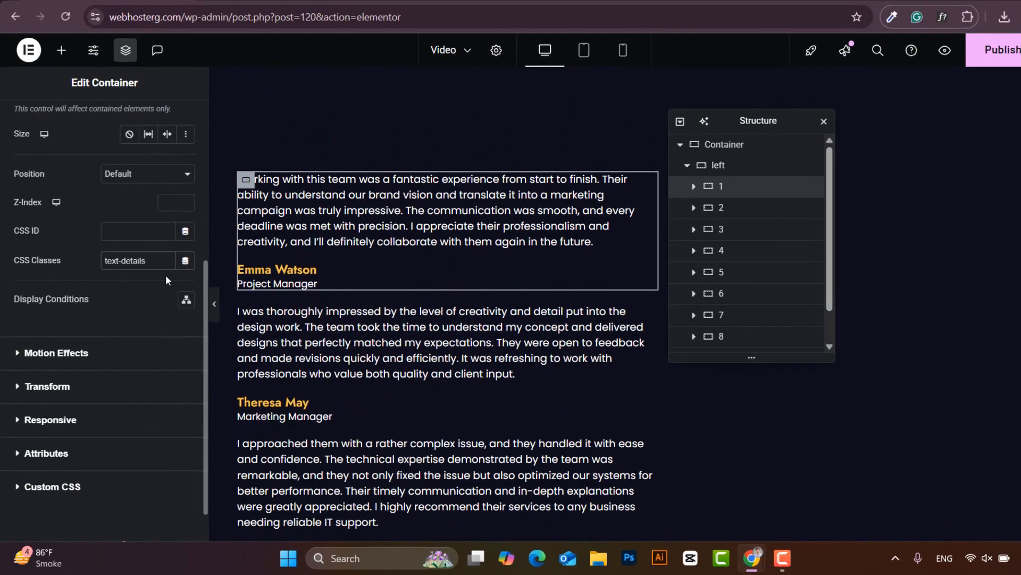
{"action": "type", "text": "active"}
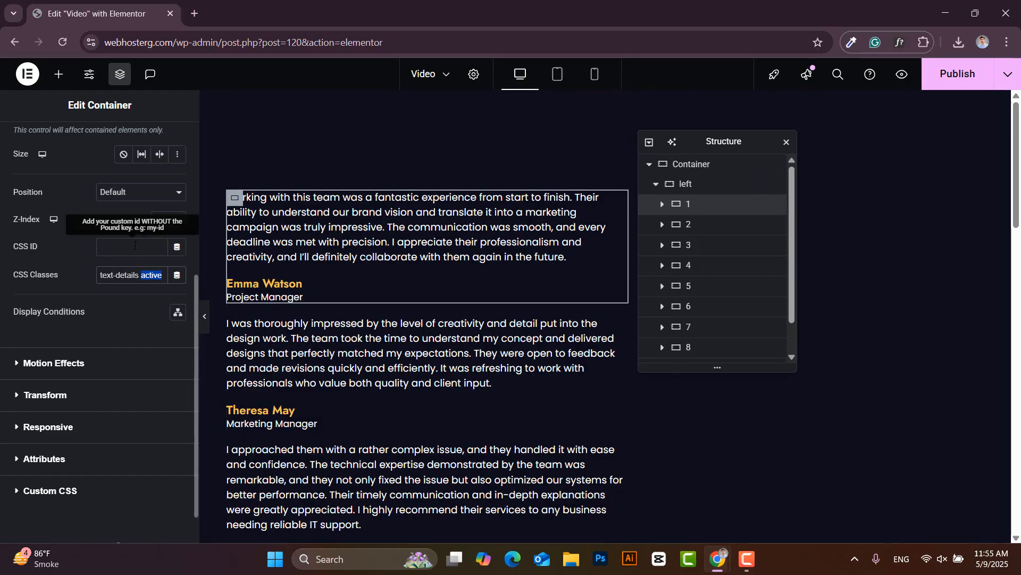
Step: Set the CSS ID of testimonial container 1 to text-1
{"action": "left_click", "coordinate": [127, 247]}
{"action": "left_click", "coordinate": [128, 248]}
{"action": "double_click", "coordinate": [117, 247]}
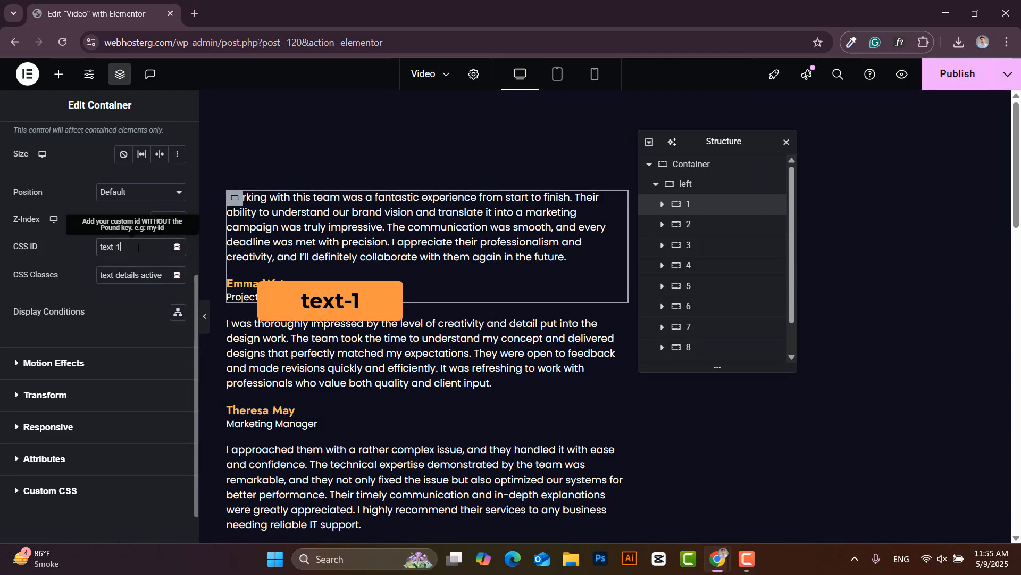
{"action": "left_click_drag", "start_coordinate": [138, 248], "coordinate": [89, 248]}
{"action": "left_click", "coordinate": [138, 248]}
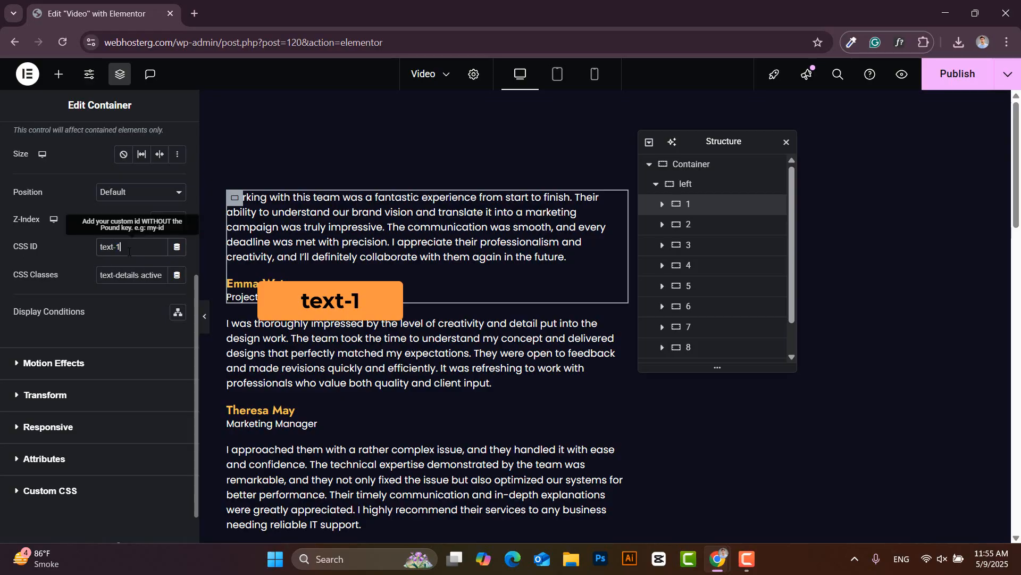
Step: Set the CSS ID of testimonial container 2 to text-2
{"action": "left_click", "coordinate": [693, 226]}
{"action": "scroll", "coordinate": [147, 235], "scroll_direction": "down", "scroll_amount": 4}
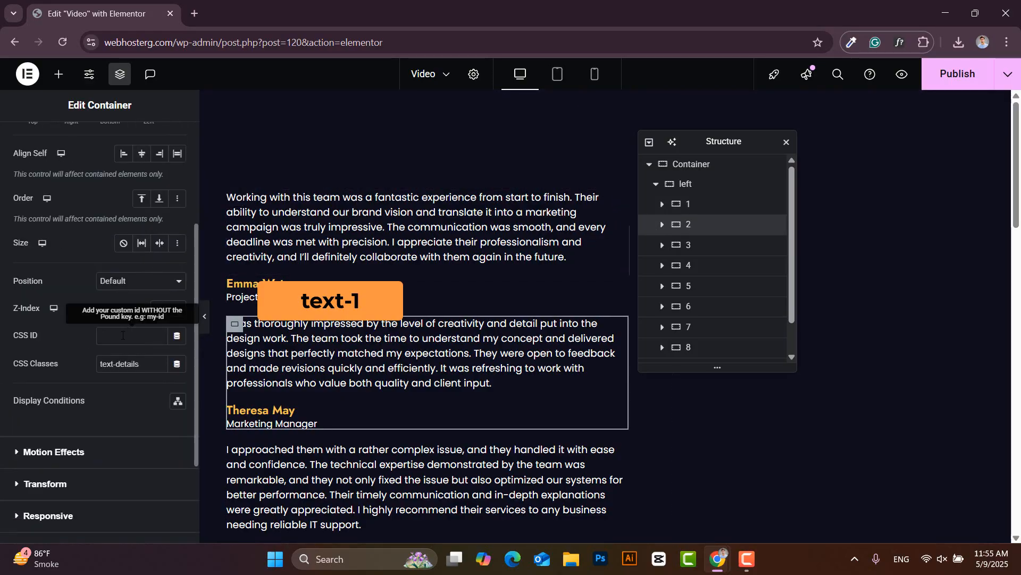
{"action": "left_click", "coordinate": [122, 335]}
{"action": "type", "text": "text-2"}
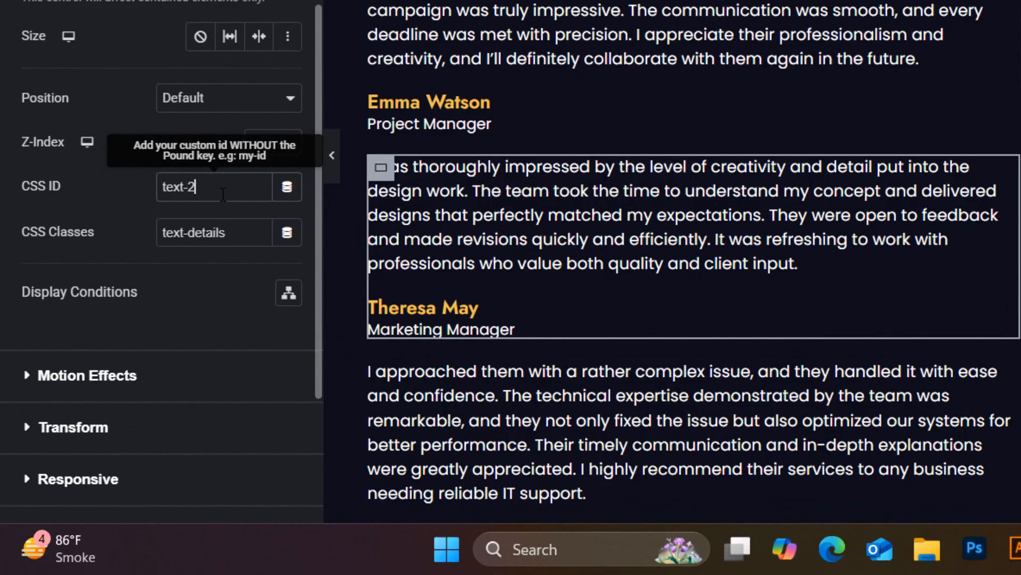
{"action": "left_click_drag", "start_coordinate": [223, 194], "coordinate": [154, 194]}
{"action": "left_click", "coordinate": [191, 190]}
Step: Set the CSS IDs of testimonial containers 3 and 4 to text-3 and text-4
{"action": "left_click", "coordinate": [832, 182]}
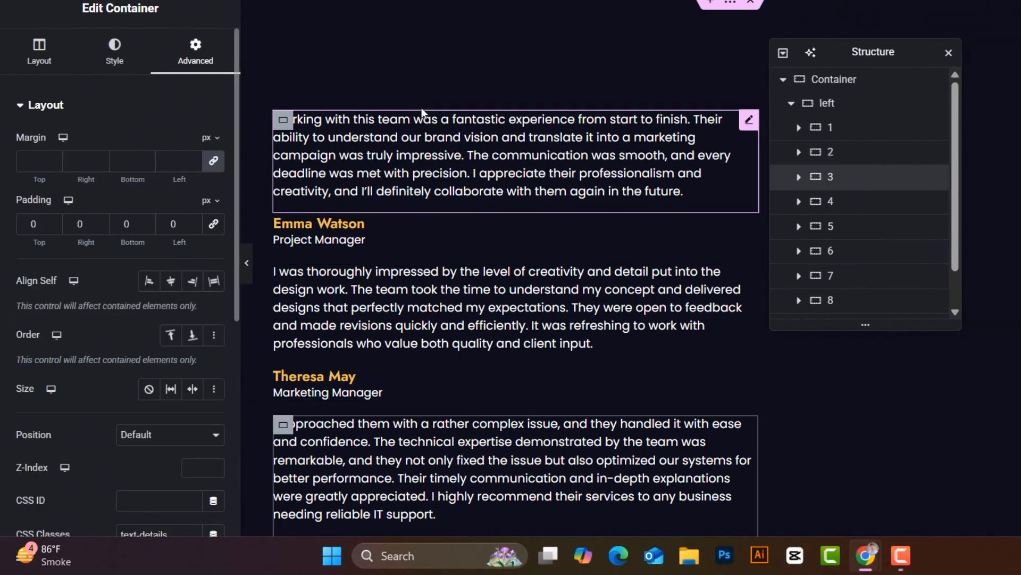
{"action": "scroll", "coordinate": [183, 159], "scroll_direction": "down", "scroll_amount": 3}
{"action": "left_click", "coordinate": [128, 335]}
{"action": "type", "text": "text-3"}
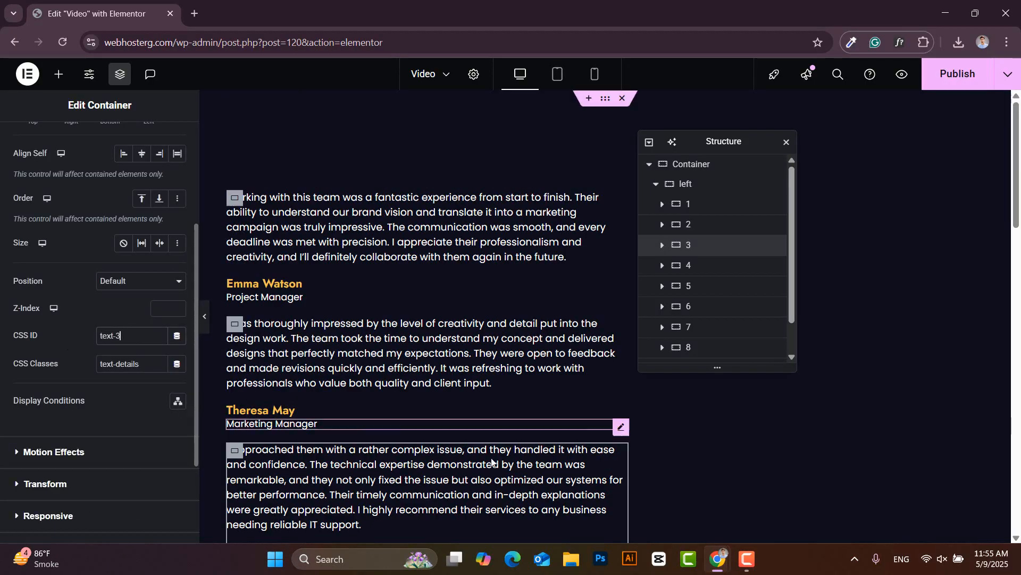
{"action": "left_click", "coordinate": [688, 265]}
{"action": "scroll", "coordinate": [106, 266], "scroll_direction": "down", "scroll_amount": 5}
{"action": "left_click", "coordinate": [113, 248]}
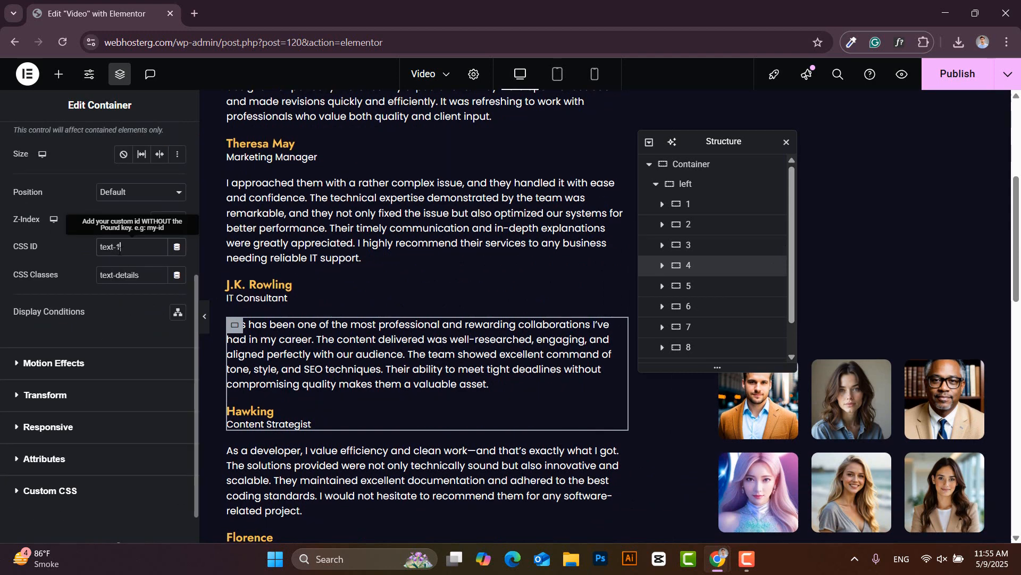
{"action": "type", "text": "text-4"}
Step: Set the CSS IDs of testimonial containers 5 and 6 to text-5 and text-6
{"action": "left_click", "coordinate": [688, 285]}
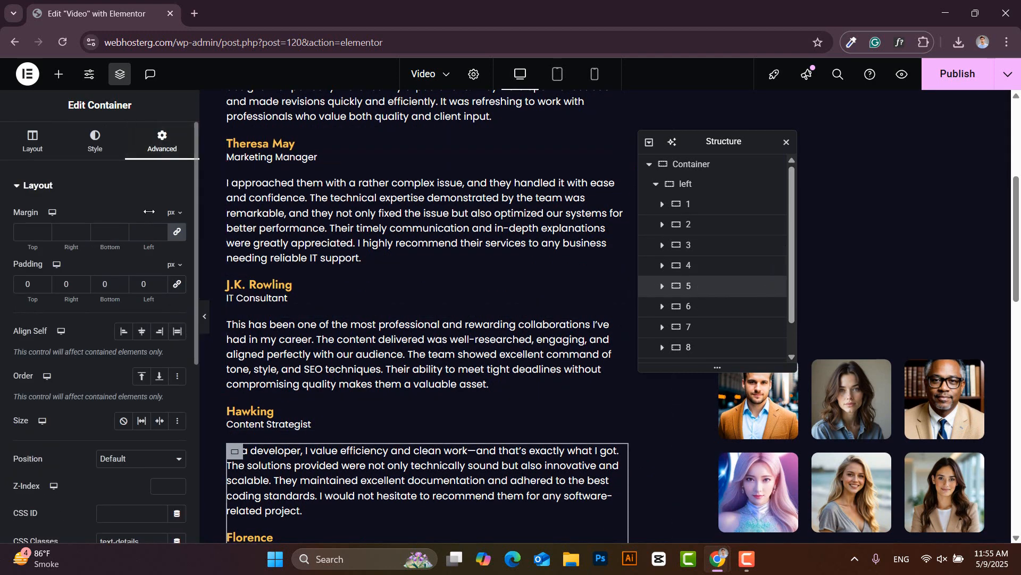
{"action": "scroll", "coordinate": [128, 320], "scroll_direction": "down", "scroll_amount": 5}
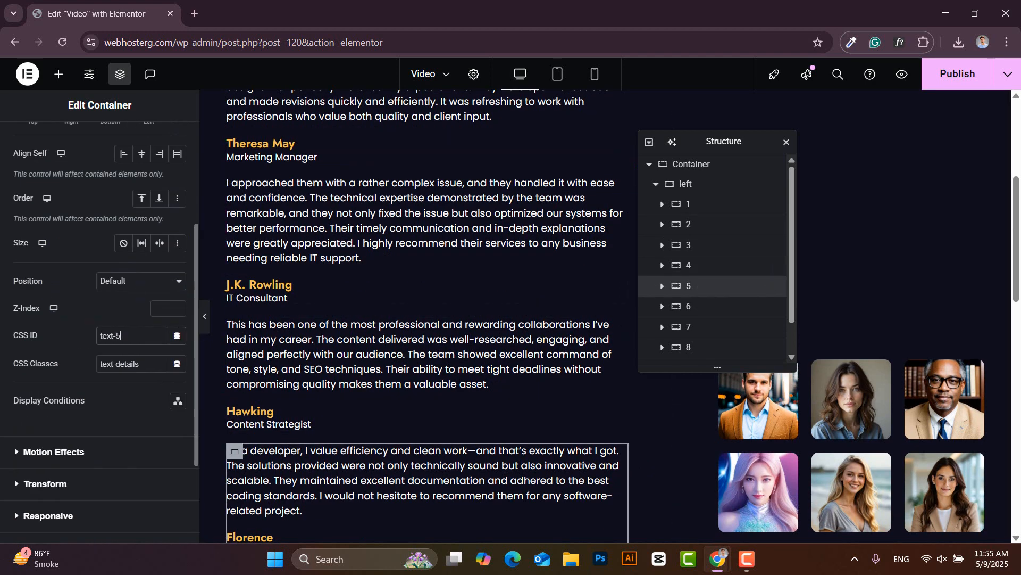
{"action": "left_click", "coordinate": [689, 306]}
{"action": "scroll", "coordinate": [121, 291], "scroll_direction": "down", "scroll_amount": 5}
{"action": "left_click", "coordinate": [128, 336]}
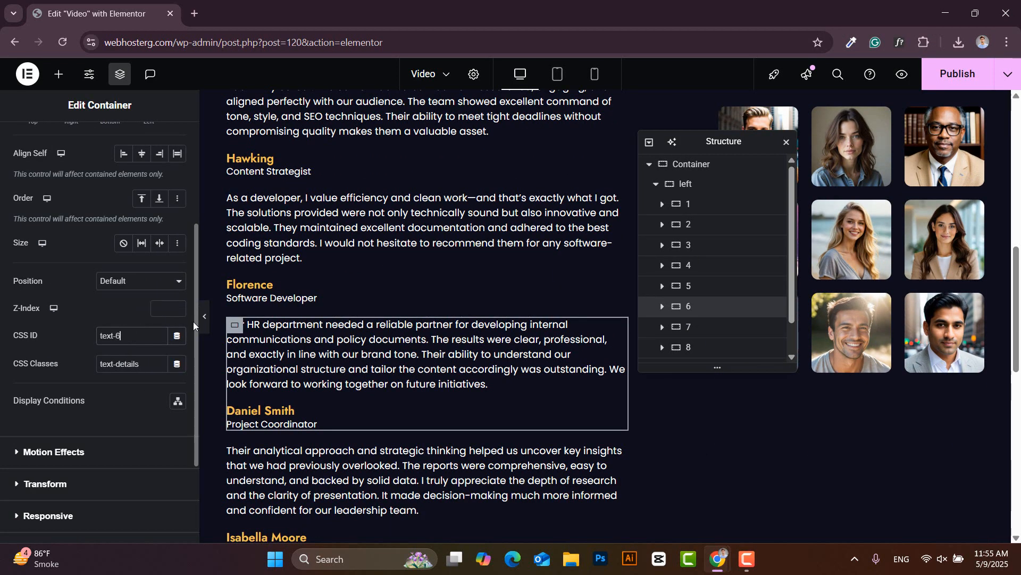
Step: Set the CSS IDs of testimonial containers 7 and 8 to text-7 and text-8
{"action": "left_click", "coordinate": [681, 327]}
{"action": "scroll", "coordinate": [123, 320], "scroll_direction": "down", "scroll_amount": 5}
{"action": "left_click", "coordinate": [120, 337]}
{"action": "type", "text": "text-"}
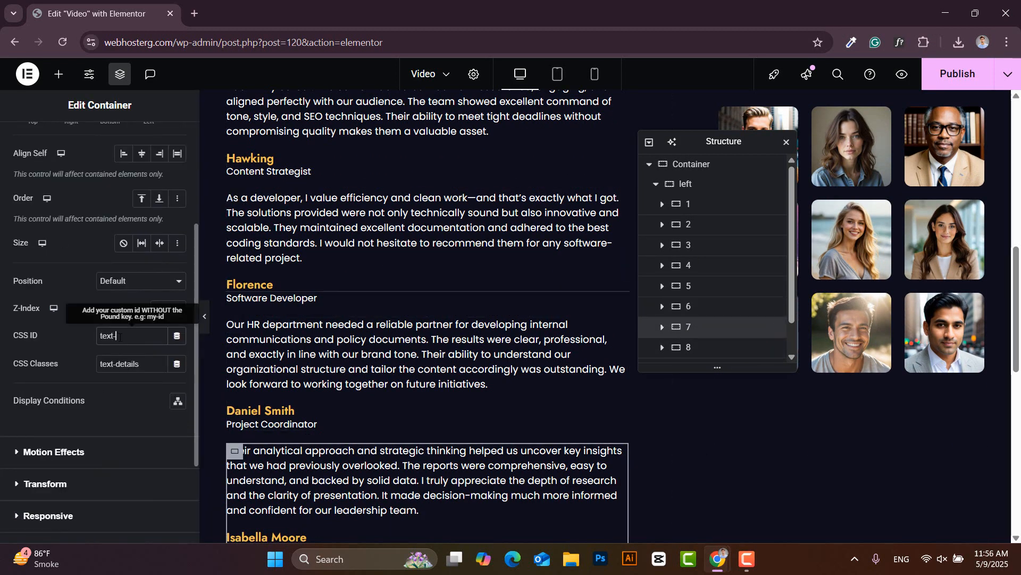
{"action": "type", "text": "7"}
{"action": "left_click", "coordinate": [686, 348]}
{"action": "scroll", "coordinate": [120, 319], "scroll_direction": "down", "scroll_amount": 2}
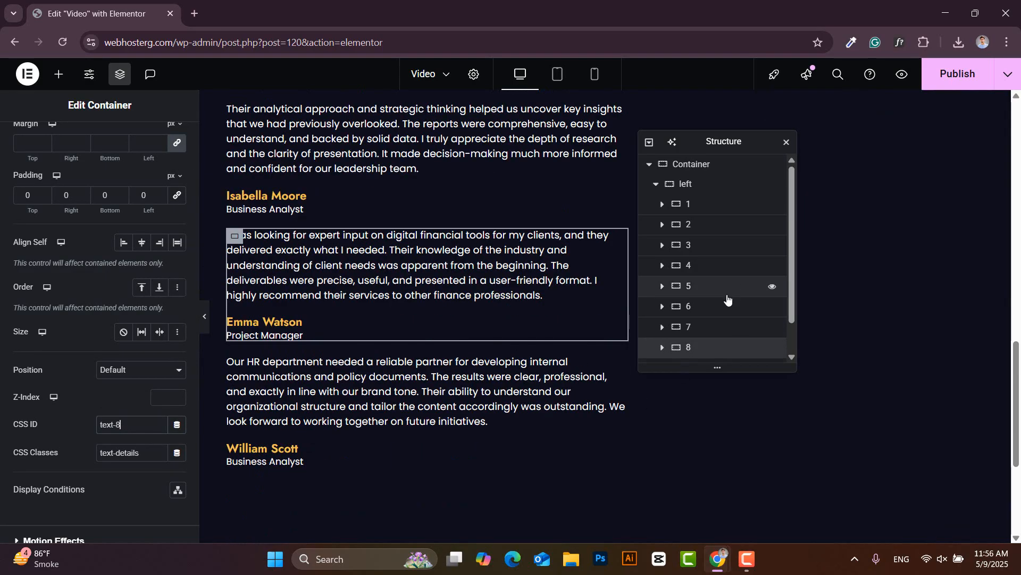
Step: Set the CSS ID of testimonial container 9 to text-9 and close the page structure view
{"action": "scroll", "coordinate": [692, 319], "scroll_direction": "down", "scroll_amount": 1}
{"action": "left_click", "coordinate": [688, 330]}
{"action": "scroll", "coordinate": [135, 372], "scroll_direction": "down", "scroll_amount": 2}
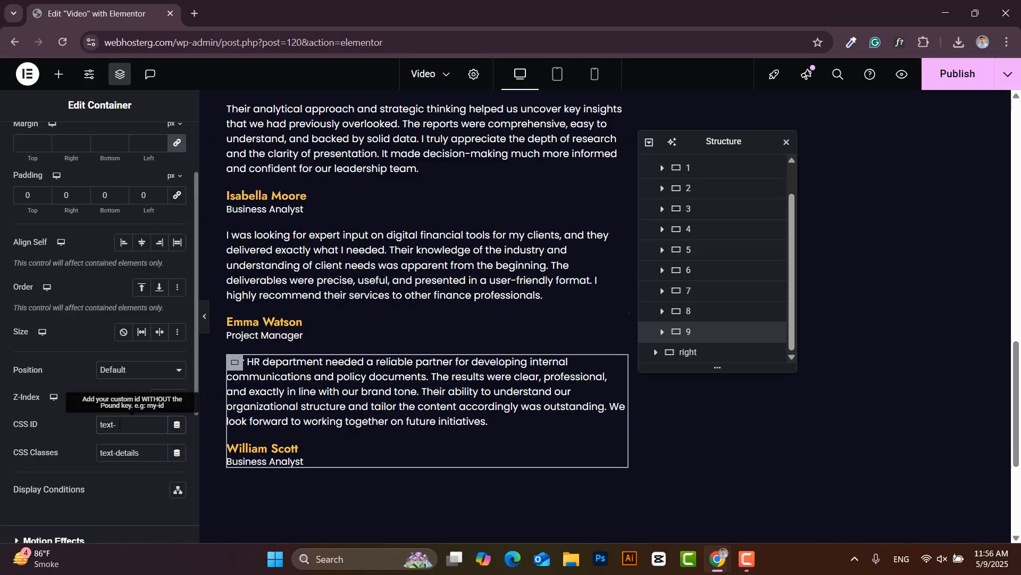
{"action": "left_click_drag", "start_coordinate": [121, 424], "coordinate": [84, 434]}
{"action": "scroll", "coordinate": [739, 104], "scroll_direction": "down", "scroll_amount": 3}
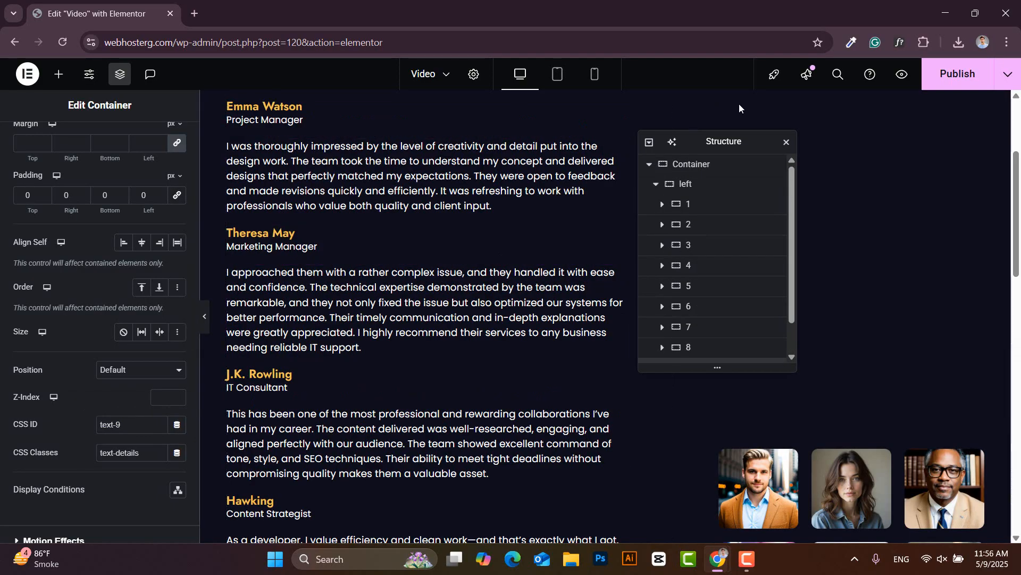
{"action": "left_click", "coordinate": [787, 141]}
Step: Add the custom attribute data-tab|1 to the first portrait in the top row of the image grid
{"action": "scroll", "coordinate": [811, 182], "scroll_direction": "down", "scroll_amount": 5}
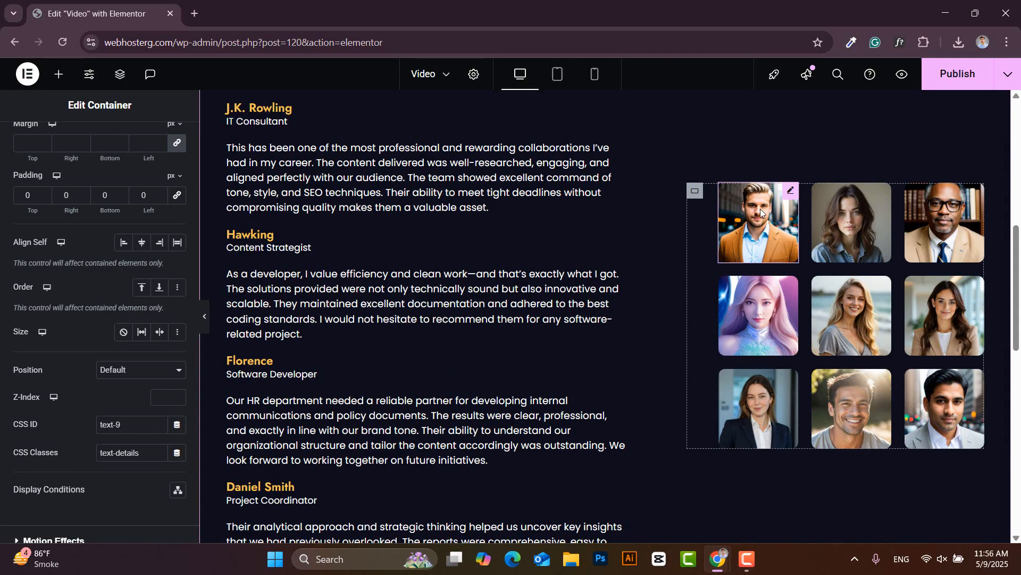
{"action": "left_click", "coordinate": [775, 197]}
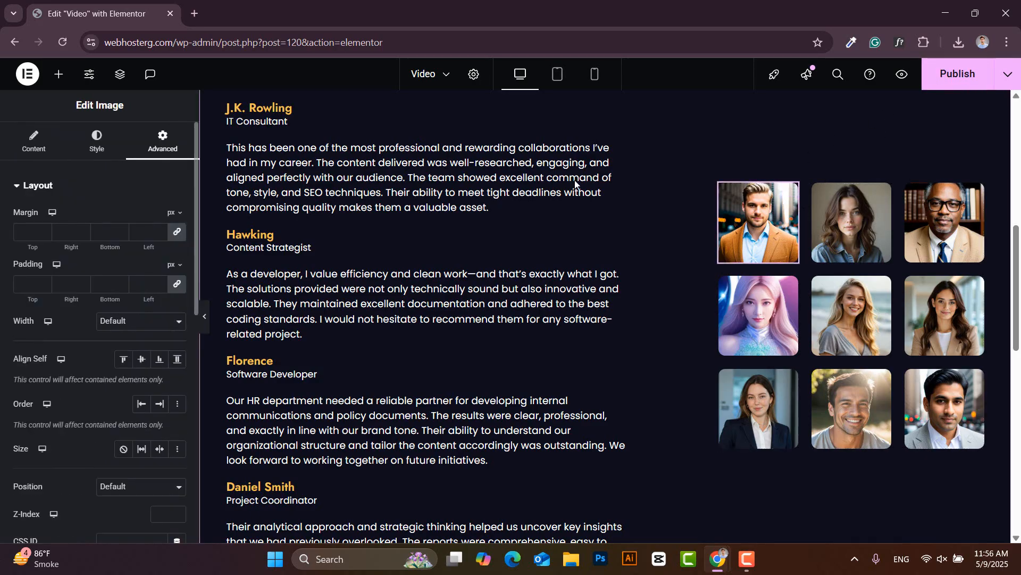
{"action": "scroll", "coordinate": [104, 185], "scroll_direction": "down", "scroll_amount": 10}
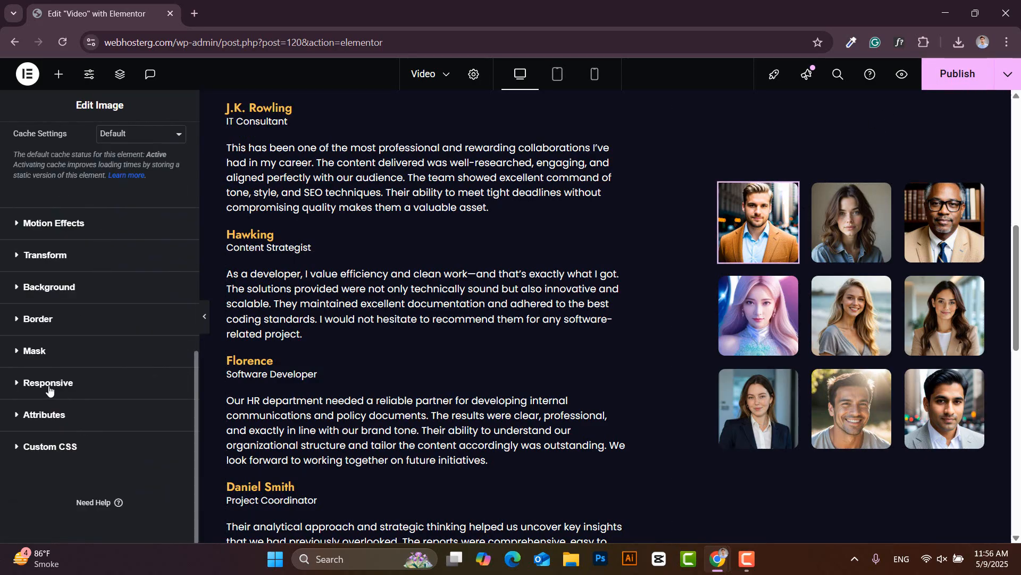
{"action": "left_click", "coordinate": [38, 415]}
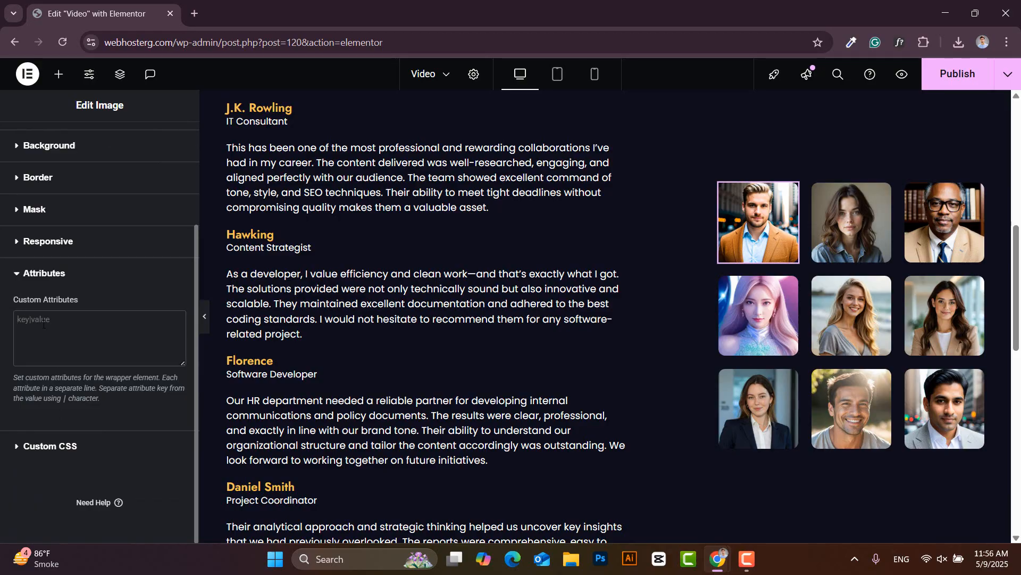
{"action": "type", "text": "data-tab|1"}
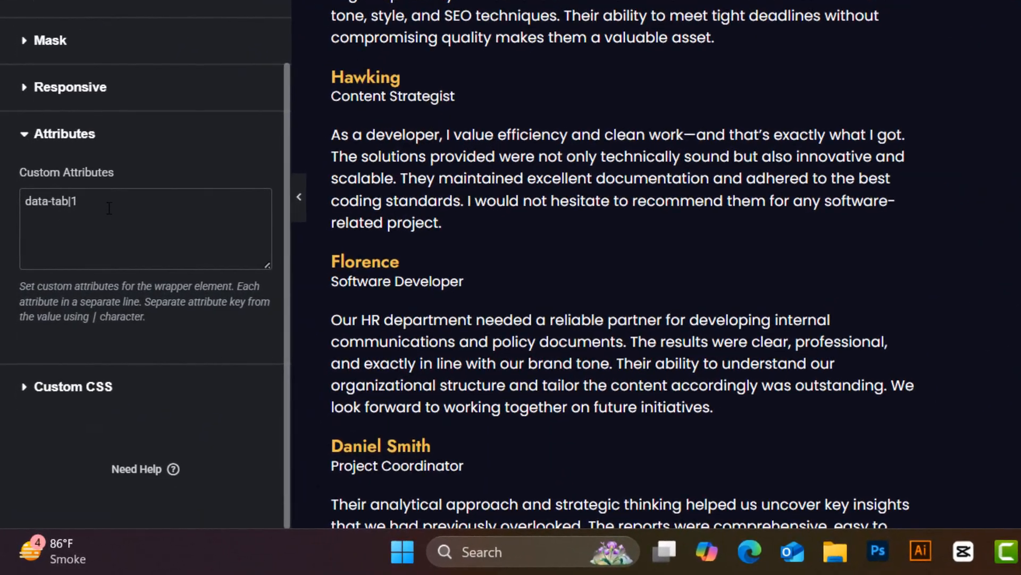
{"action": "left_click_drag", "start_coordinate": [81, 202], "coordinate": [72, 203]}
{"action": "left_click", "coordinate": [88, 204]}
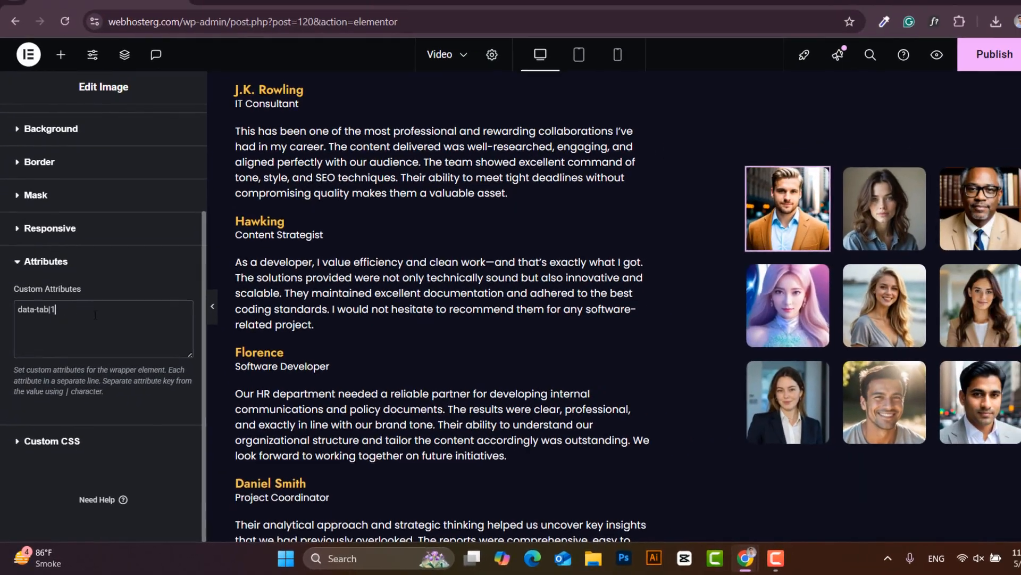
Step: Add the custom attribute data-tab|2 to the second portrait in the top row
{"action": "left_click", "coordinate": [875, 217]}
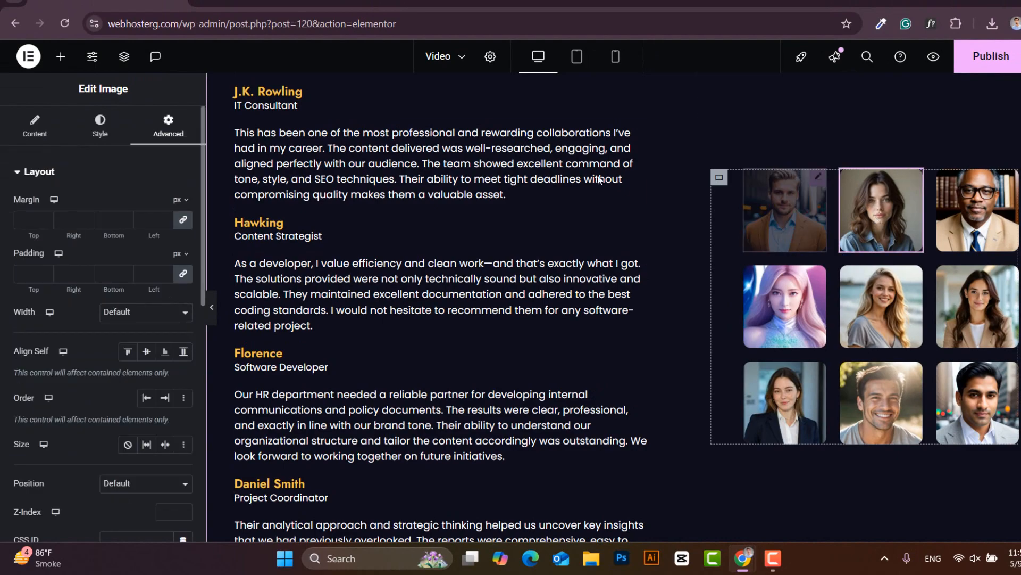
{"action": "left_click", "coordinate": [21, 172]}
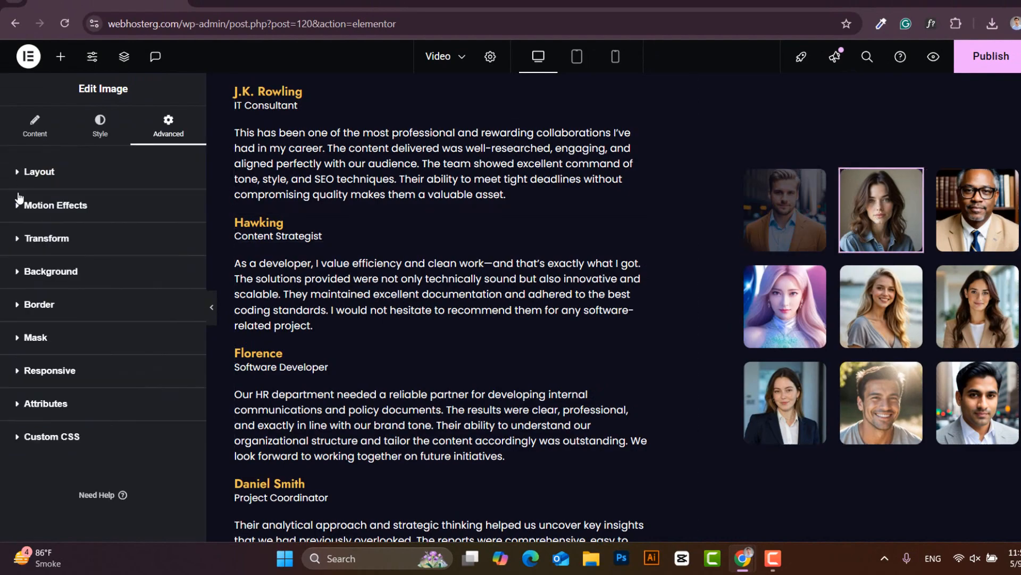
{"action": "left_click", "coordinate": [29, 411]}
{"action": "left_click", "coordinate": [77, 358]}
{"action": "type", "text": "data-tab|2"}
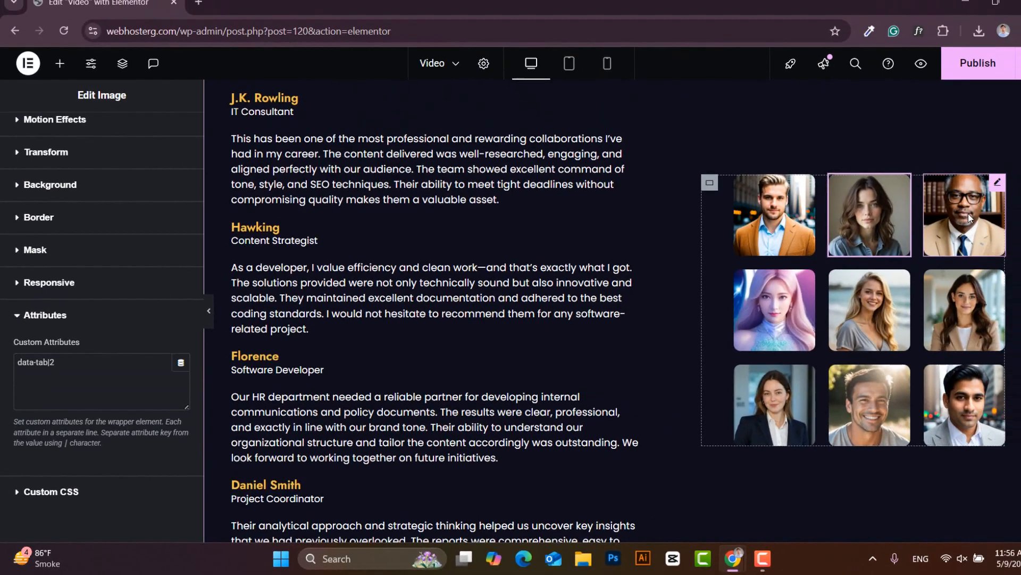
Step: Add the custom attribute data-tab|3 to the third portrait in the top row
{"action": "left_click", "coordinate": [945, 222]}
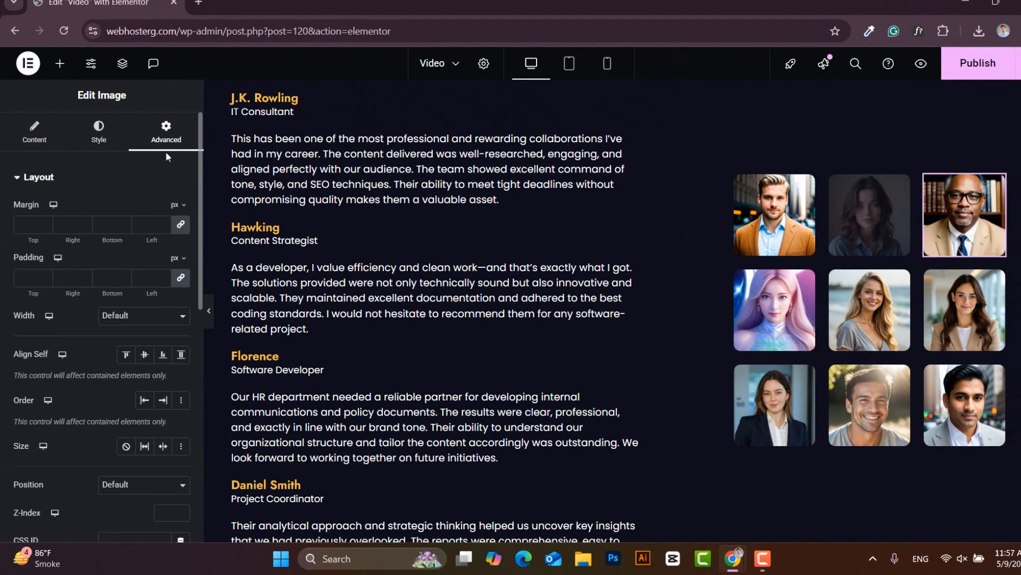
{"action": "left_click", "coordinate": [40, 188]}
{"action": "left_click", "coordinate": [44, 409]}
{"action": "scroll", "coordinate": [38, 372], "scroll_direction": "down", "scroll_amount": 3}
{"action": "left_click", "coordinate": [42, 323]}
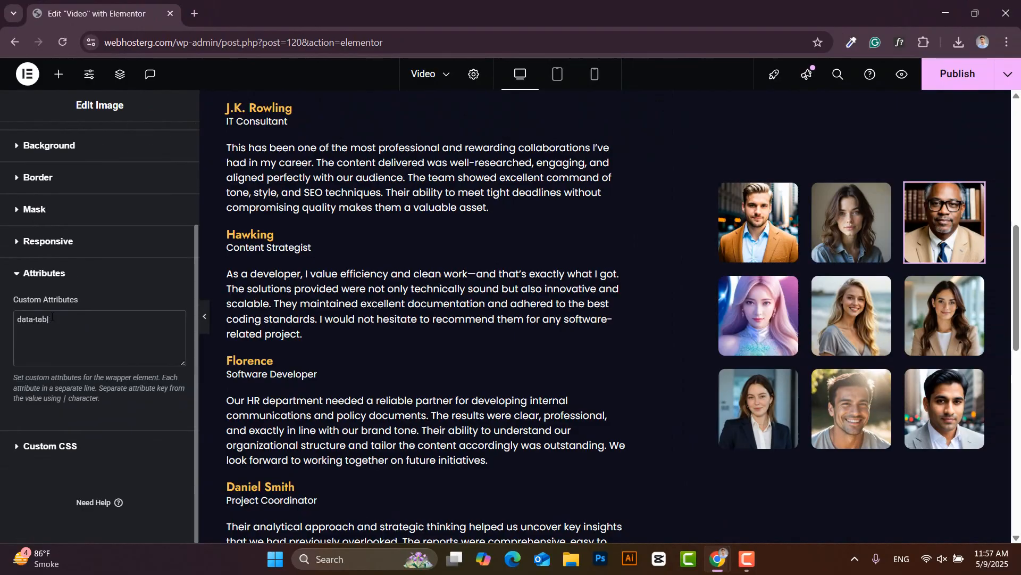
{"action": "type", "text": "3"}
Step: Add a data-tab custom attribute to the first portrait in the middle row
{"action": "left_click", "coordinate": [759, 315]}
{"action": "left_click", "coordinate": [36, 187]}
{"action": "left_click", "coordinate": [47, 409]}
{"action": "scroll", "coordinate": [50, 383], "scroll_direction": "down", "scroll_amount": 3}
{"action": "left_click", "coordinate": [52, 318]}
{"action": "type", "text": "data-tab|1"}
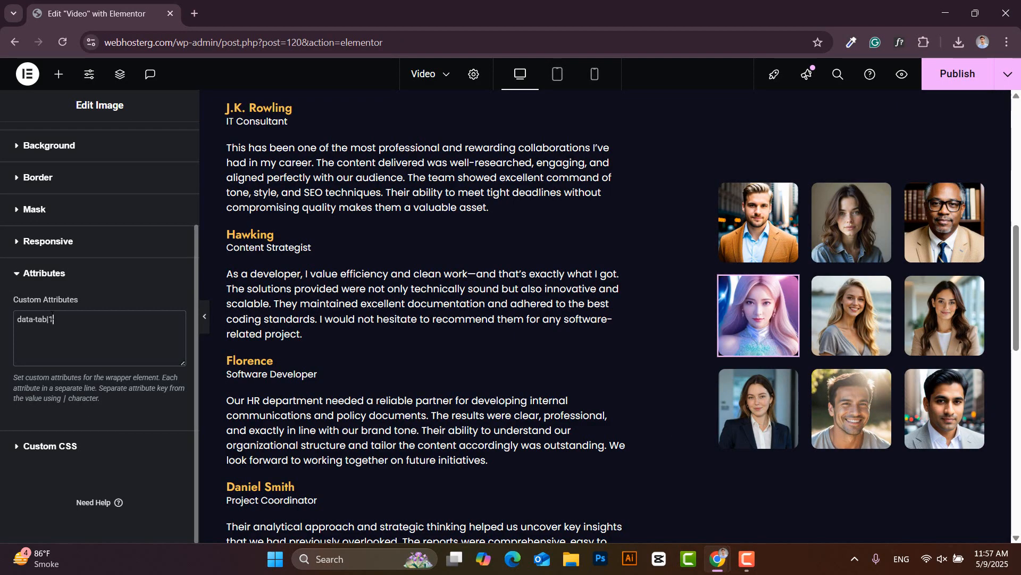
Step: Add data-tab custom attributes to the second and third portraits in the middle row
{"action": "left_click", "coordinate": [851, 315]}
{"action": "left_click", "coordinate": [35, 187]}
{"action": "left_click", "coordinate": [47, 406]}
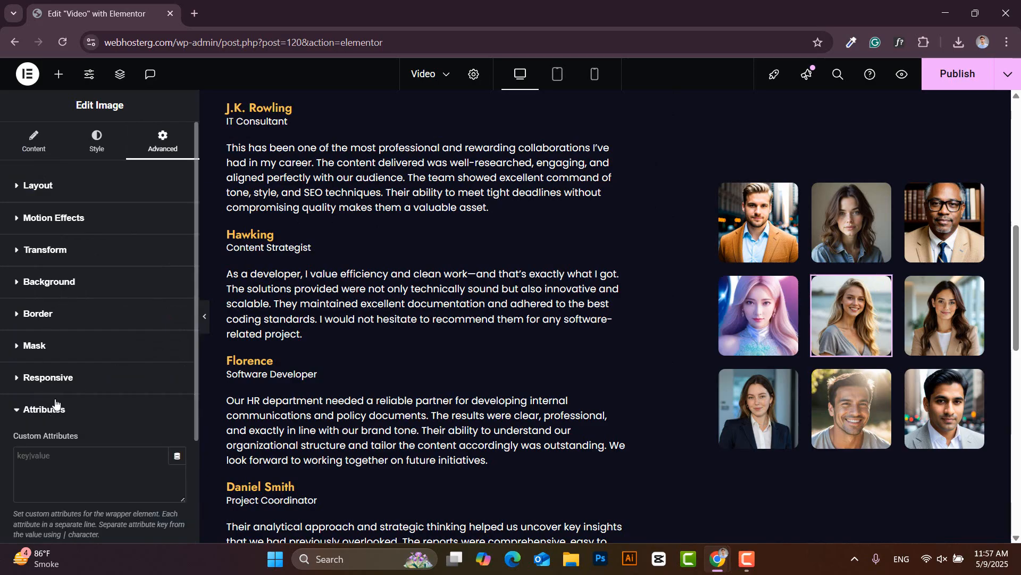
{"action": "scroll", "coordinate": [56, 378], "scroll_direction": "down", "scroll_amount": 3}
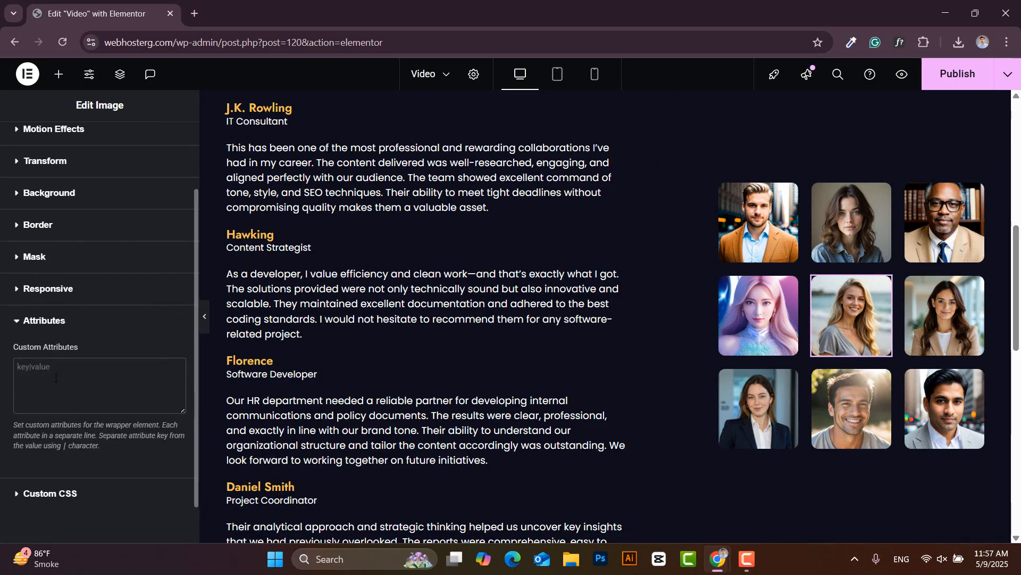
{"action": "left_click", "coordinate": [913, 353]}
{"action": "left_click", "coordinate": [35, 186]}
{"action": "left_click", "coordinate": [47, 409]}
{"action": "scroll", "coordinate": [53, 372], "scroll_direction": "down", "scroll_amount": 3}
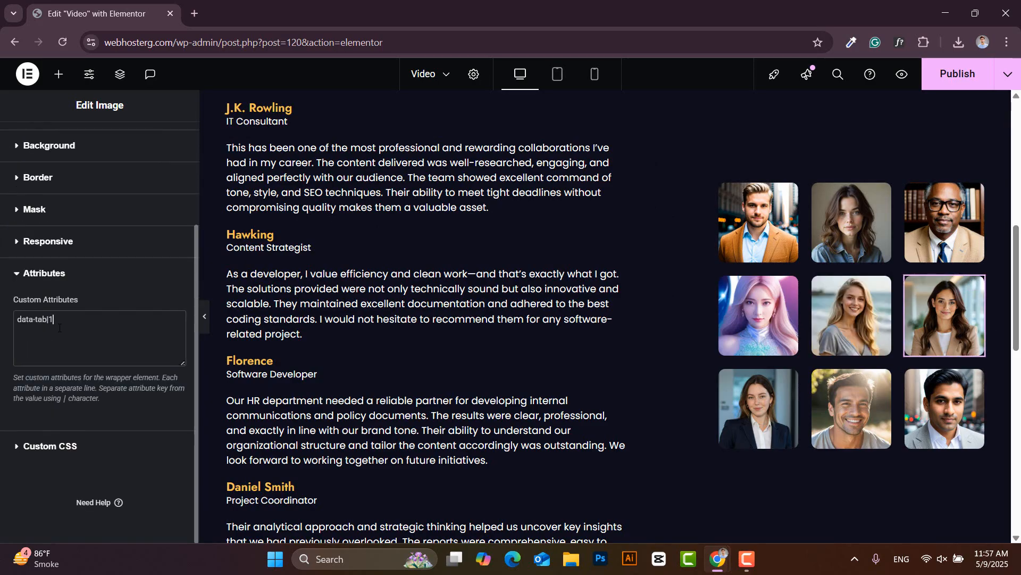
Step: Add the custom attribute data-tab|7 to the first portrait in the bottom row
{"action": "left_click", "coordinate": [759, 408]}
{"action": "left_click", "coordinate": [35, 186]}
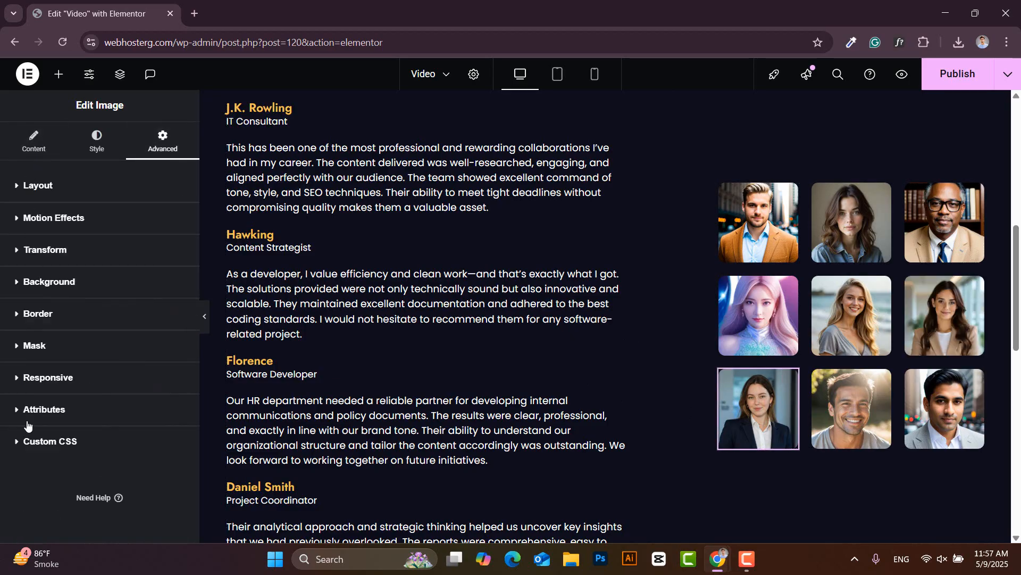
{"action": "left_click", "coordinate": [46, 410]}
{"action": "scroll", "coordinate": [50, 373], "scroll_direction": "down", "scroll_amount": 3}
{"action": "left_click", "coordinate": [39, 322]}
Step: Add a data-tab custom attribute to the second portrait in the bottom row
{"action": "left_click", "coordinate": [851, 409]}
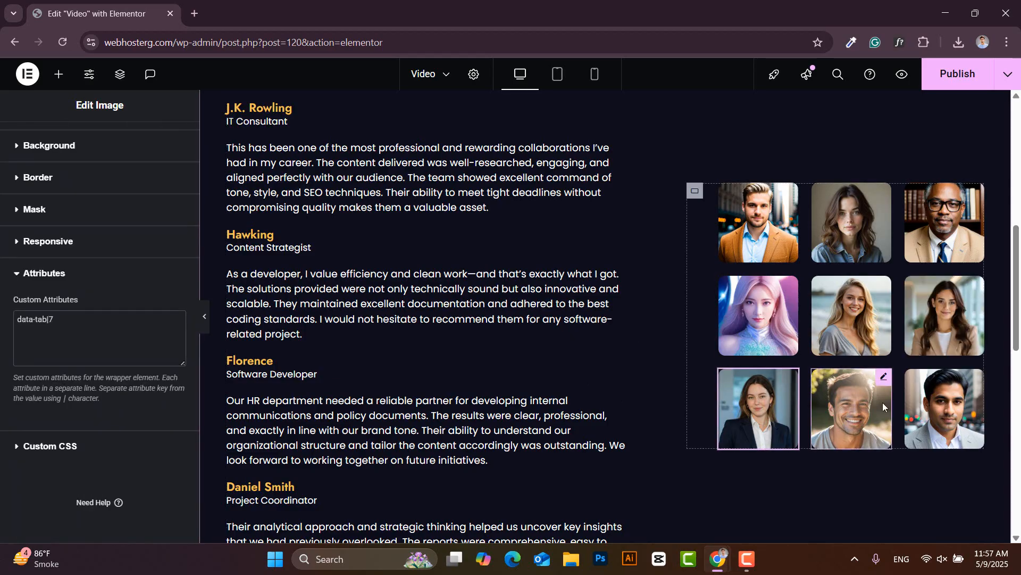
{"action": "left_click", "coordinate": [35, 186]}
{"action": "left_click", "coordinate": [47, 409]}
{"action": "scroll", "coordinate": [53, 373], "scroll_direction": "down", "scroll_amount": 3}
{"action": "left_click", "coordinate": [62, 374]}
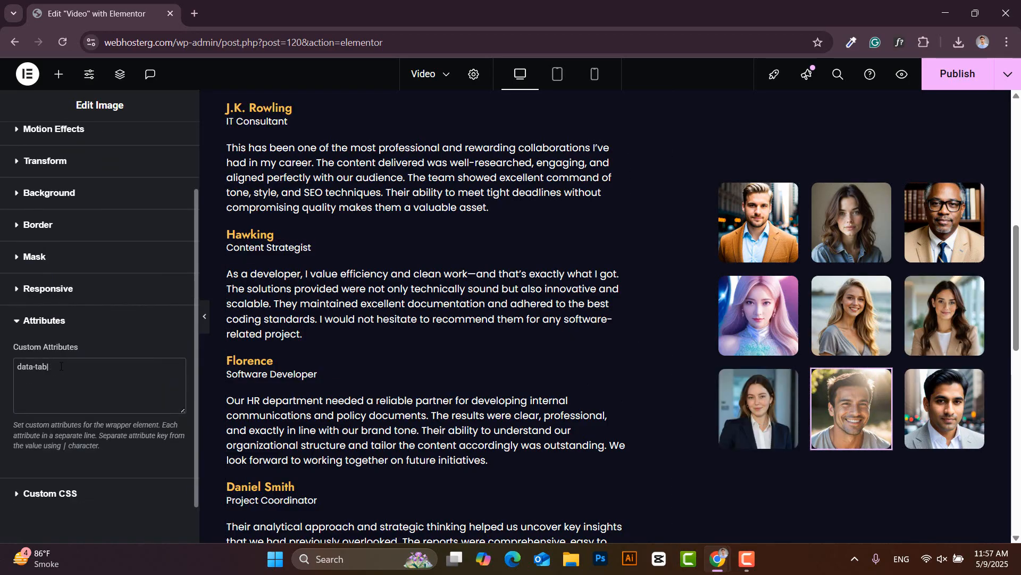
Step: Add the custom attribute data-tab|9 to the third portrait in the bottom row and publish the page
{"action": "left_click", "coordinate": [945, 408]}
{"action": "left_click", "coordinate": [35, 186]}
{"action": "left_click", "coordinate": [47, 409]}
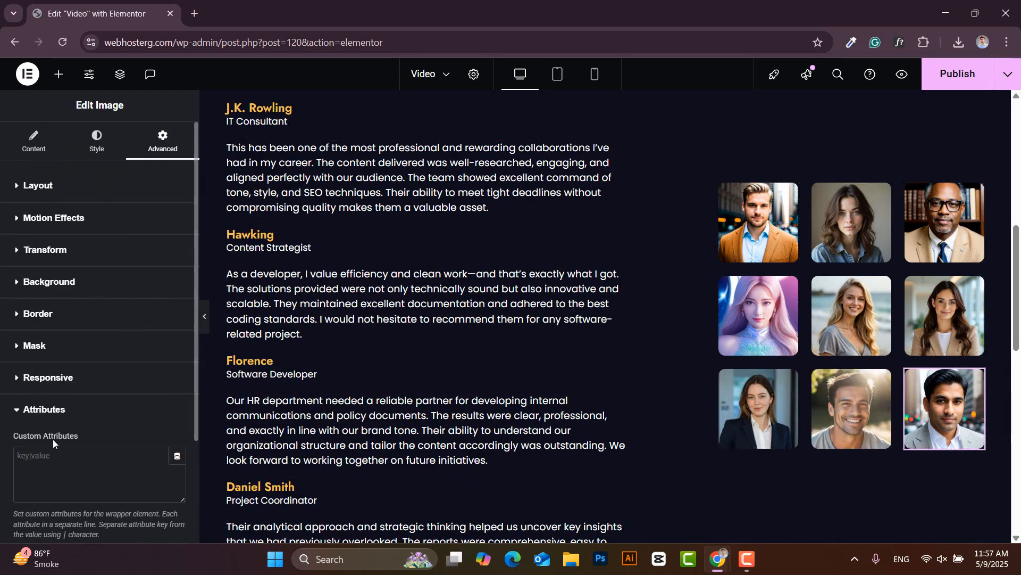
{"action": "scroll", "coordinate": [52, 439], "scroll_direction": "down", "scroll_amount": 3}
{"action": "left_click", "coordinate": [47, 374]}
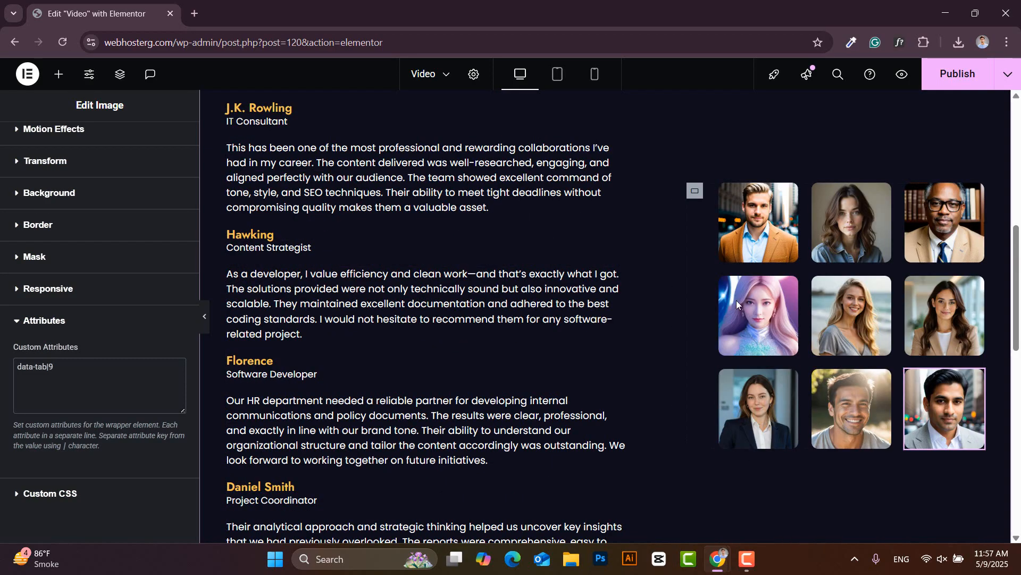
{"action": "left_click", "coordinate": [957, 74]}
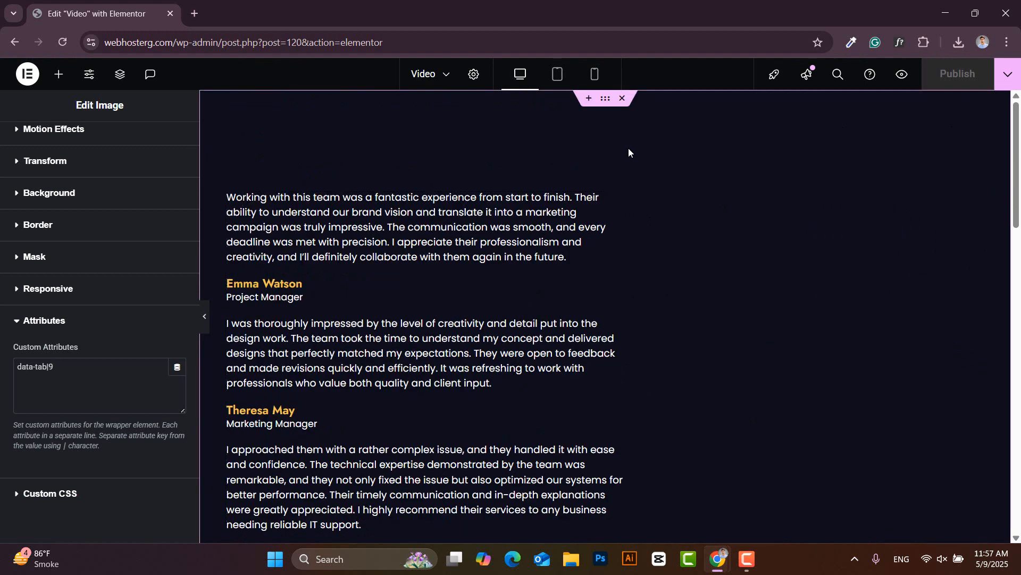
Step: Add custom CSS to the outer container giving .tabmenu opacity 0.2 with 0.3s transitions, and .tabmenu.active opacity 1 and scale 1.2
{"action": "left_click", "coordinate": [611, 103]}
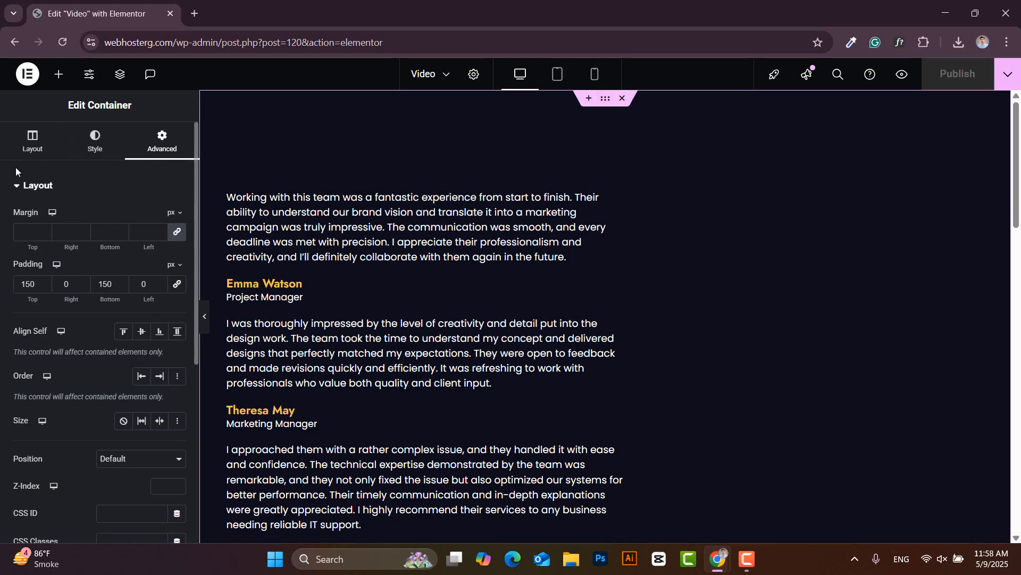
{"action": "left_click", "coordinate": [20, 186]}
{"action": "left_click", "coordinate": [33, 336]}
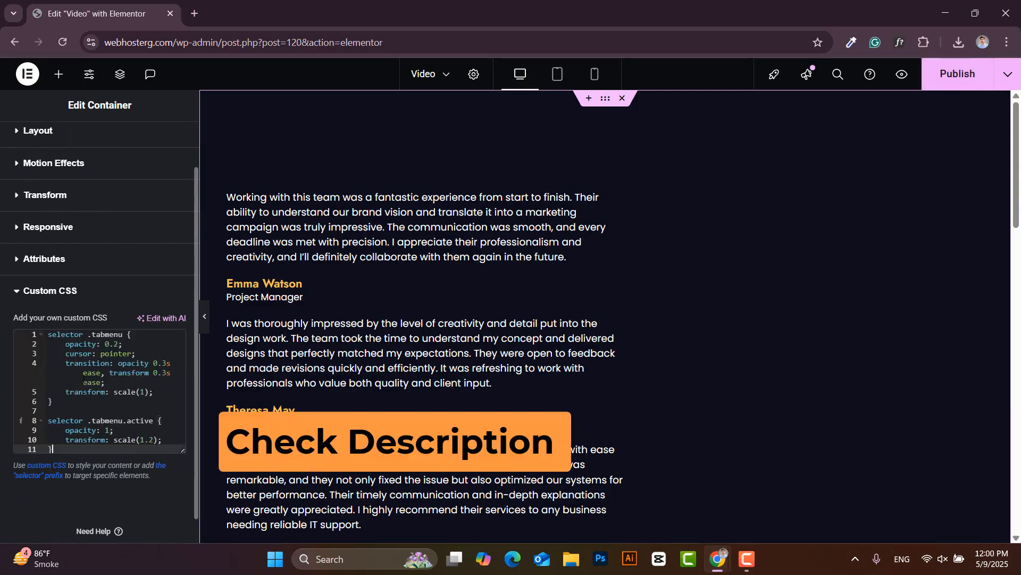
{"action": "left_click", "coordinate": [83, 382]}
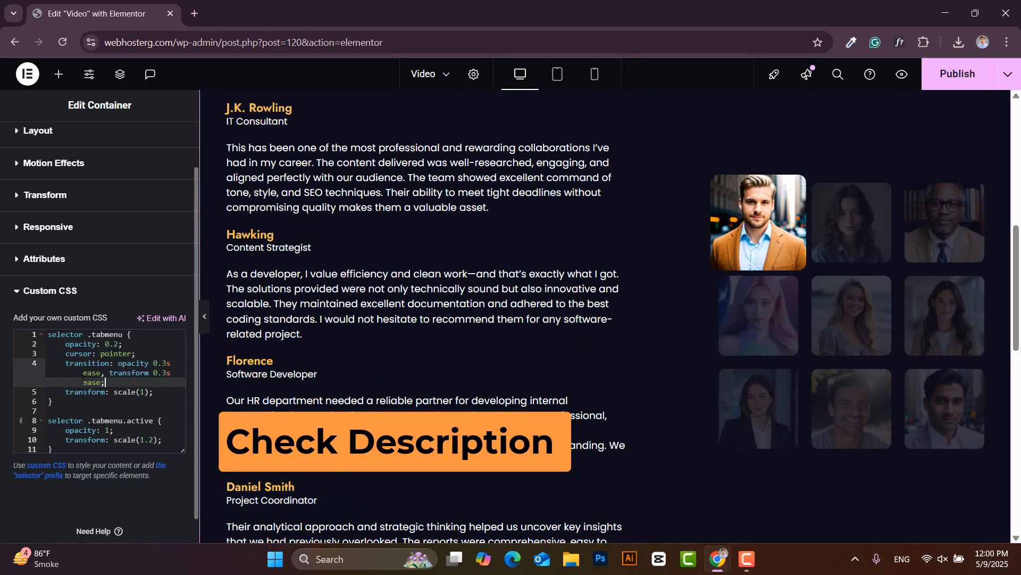
Step: Search the widgets for html and add an HTML widget in the empty area below the testimonial section
{"action": "left_click", "coordinate": [58, 73]}
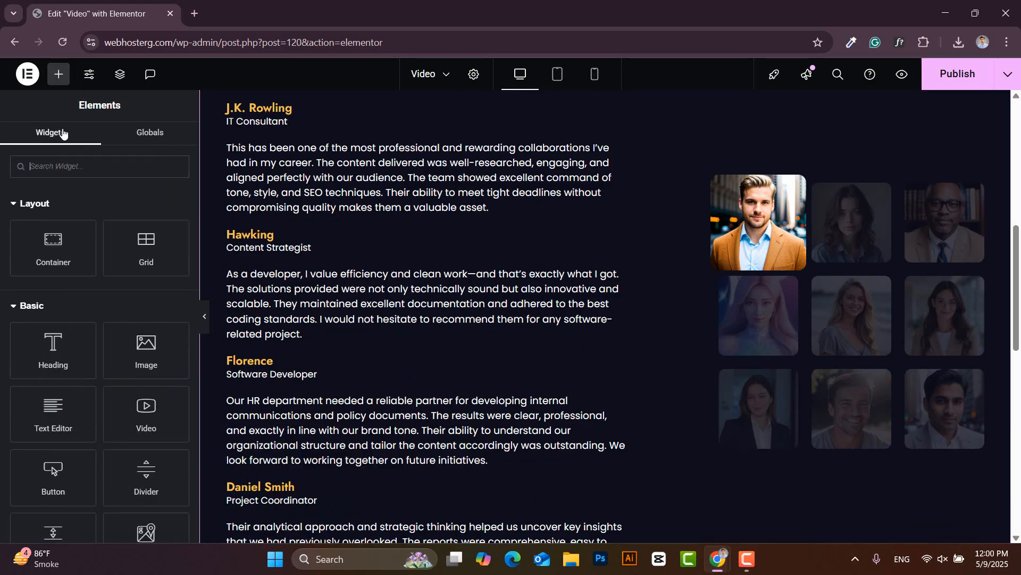
{"action": "scroll", "coordinate": [520, 277], "scroll_direction": "down", "scroll_amount": 10}
{"action": "left_click", "coordinate": [78, 162]}
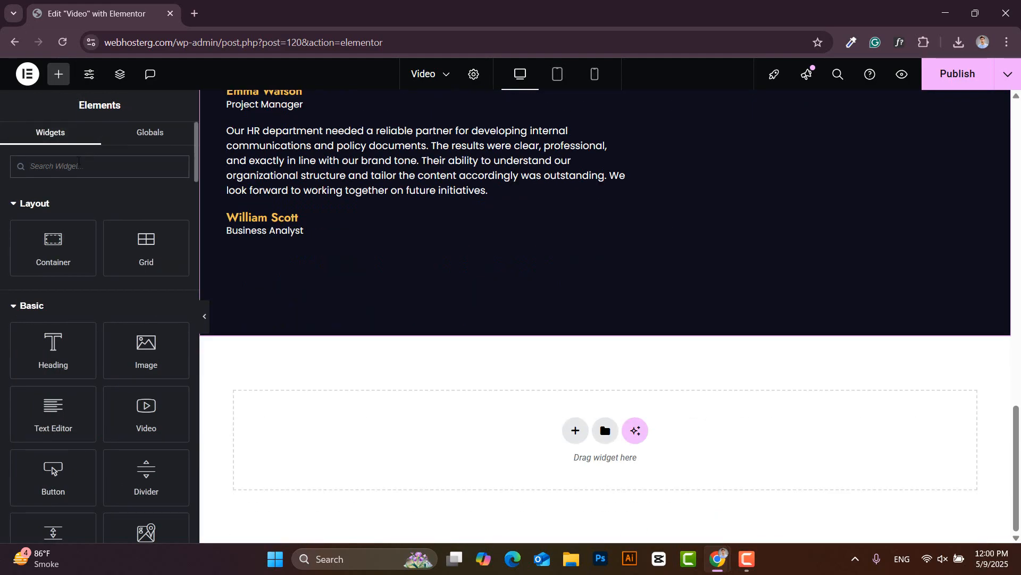
{"action": "type", "text": "html"}
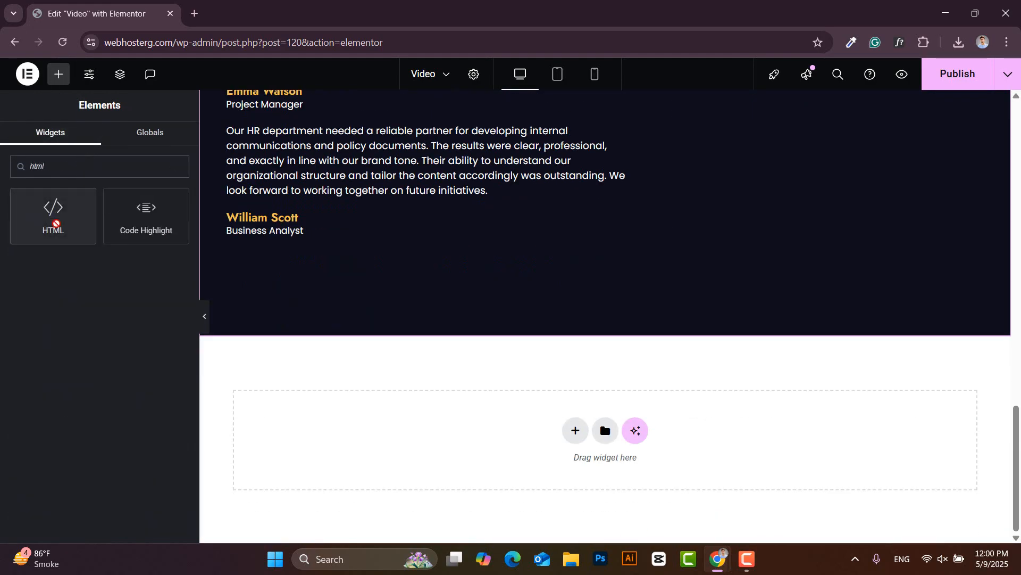
{"action": "left_click_drag", "start_coordinate": [56, 223], "coordinate": [547, 432]}
Step: Paste the jQuery tab-switching script for .tabmenu and .text-details into the HTML widget and look through its code
{"action": "left_click", "coordinate": [78, 243]}
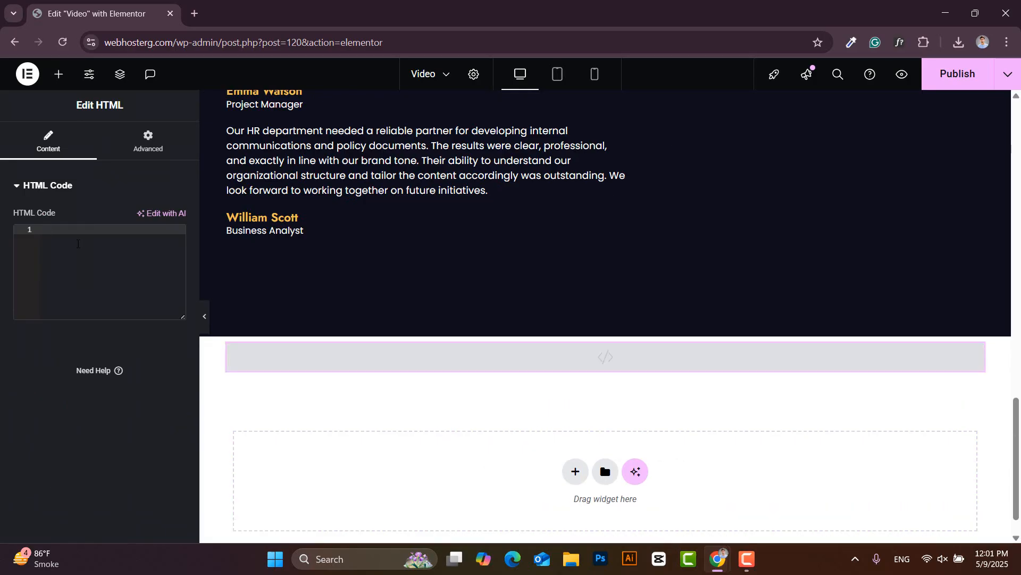
{"action": "key", "text": "ctrl+v"}
{"action": "left_click_drag", "start_coordinate": [91, 325], "coordinate": [113, 505]}
{"action": "scroll", "coordinate": [114, 374], "scroll_direction": "down", "scroll_amount": 8}
{"action": "scroll", "coordinate": [113, 372], "scroll_direction": "up", "scroll_amount": 8}
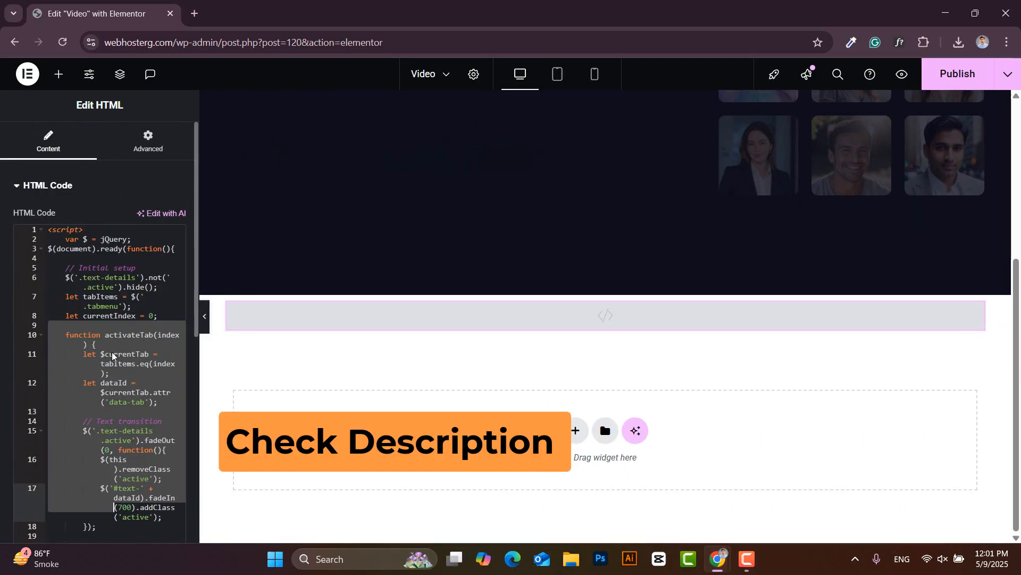
{"action": "left_click", "coordinate": [114, 354]}
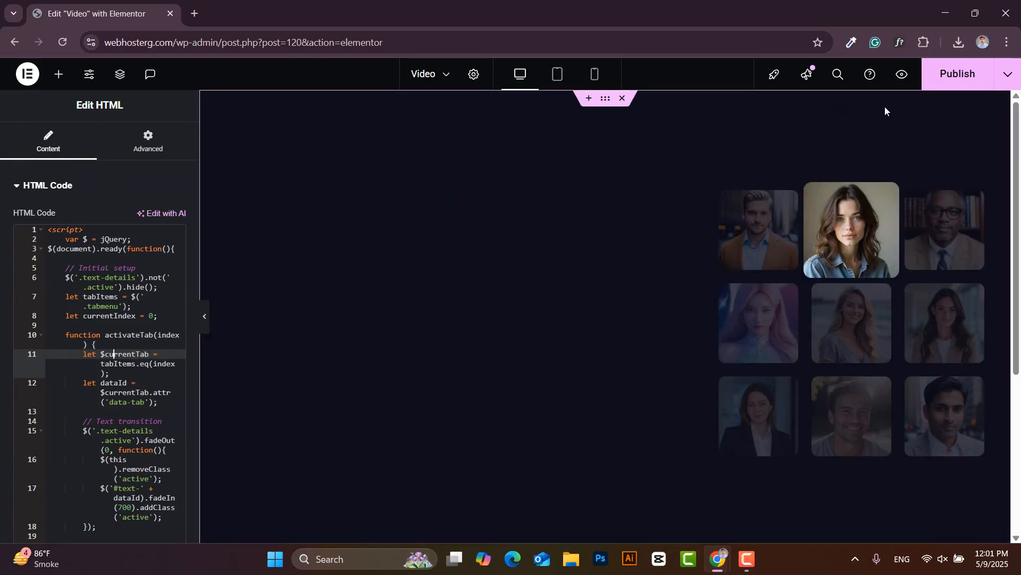
Step: Publish the page and open its preview
{"action": "left_click", "coordinate": [949, 75]}
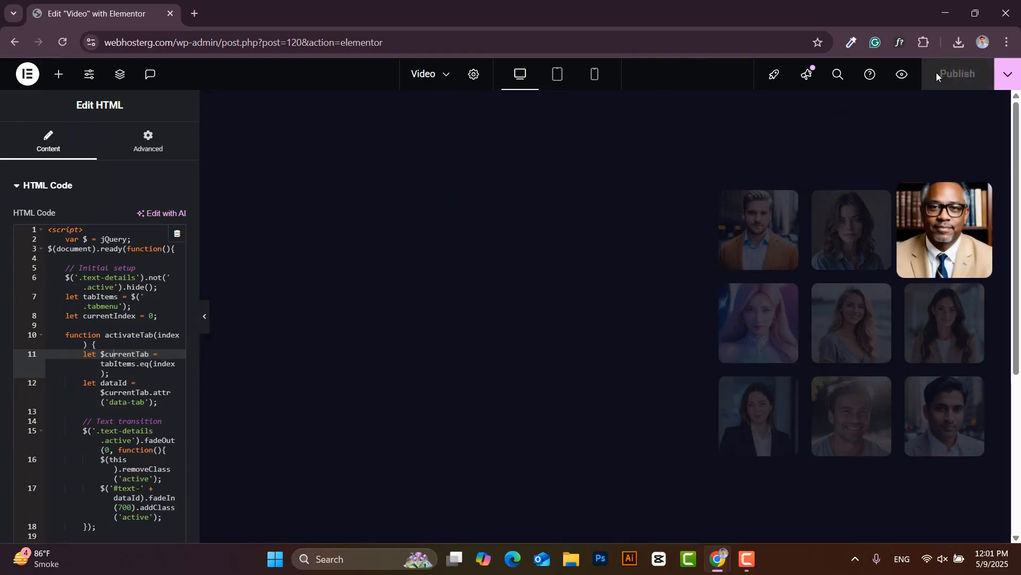
{"action": "left_click", "coordinate": [902, 74]}
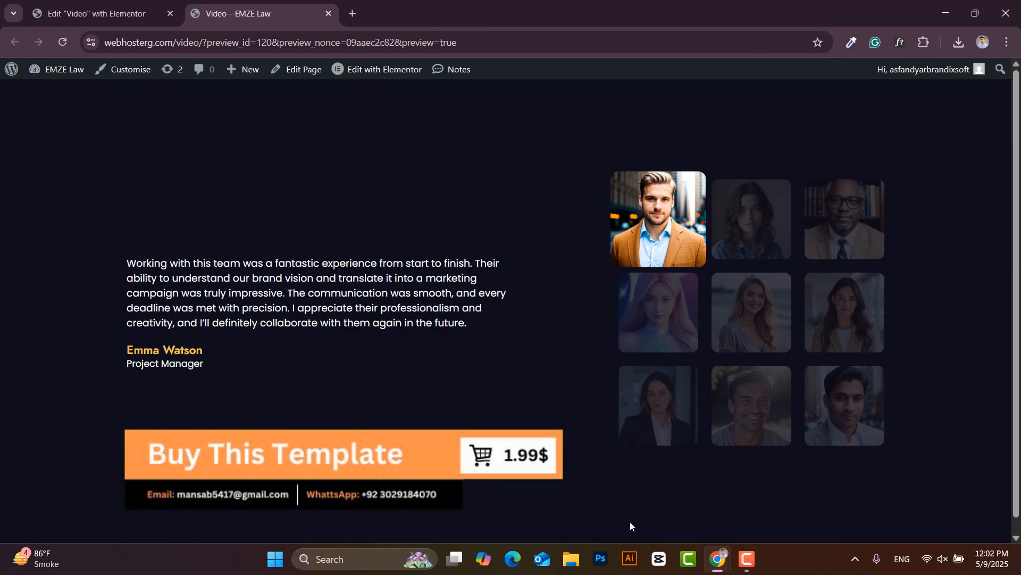